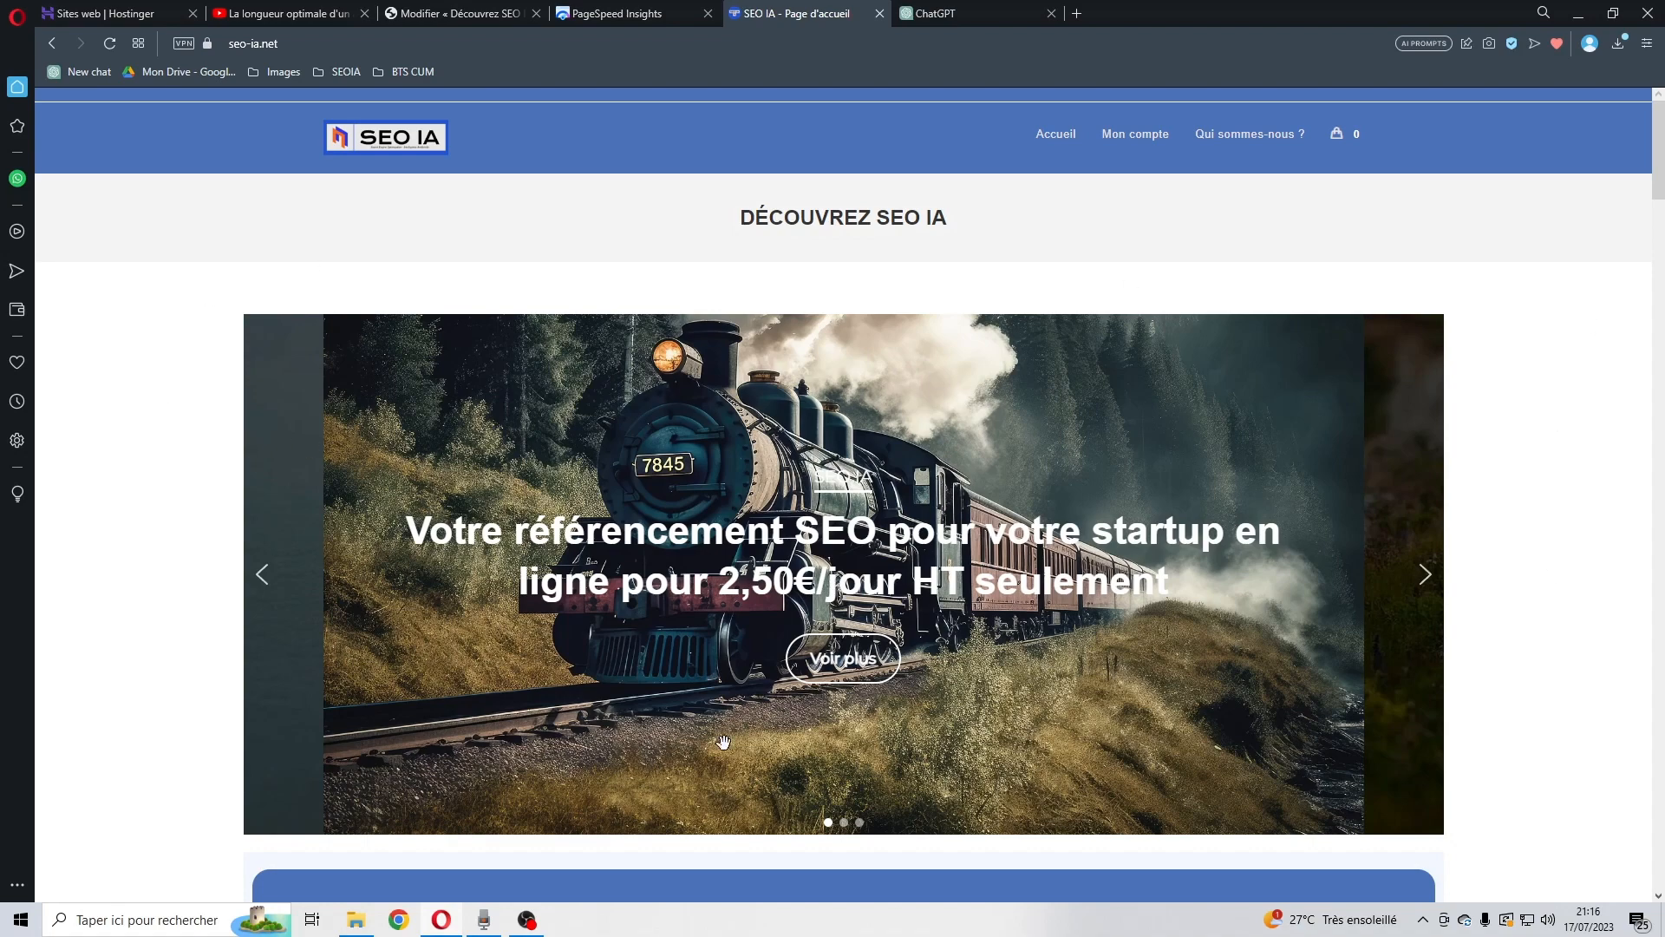
- Look over the seo-ia.net home page and its PageSpeed Insights report
scroll(751, 396, "down", 5)
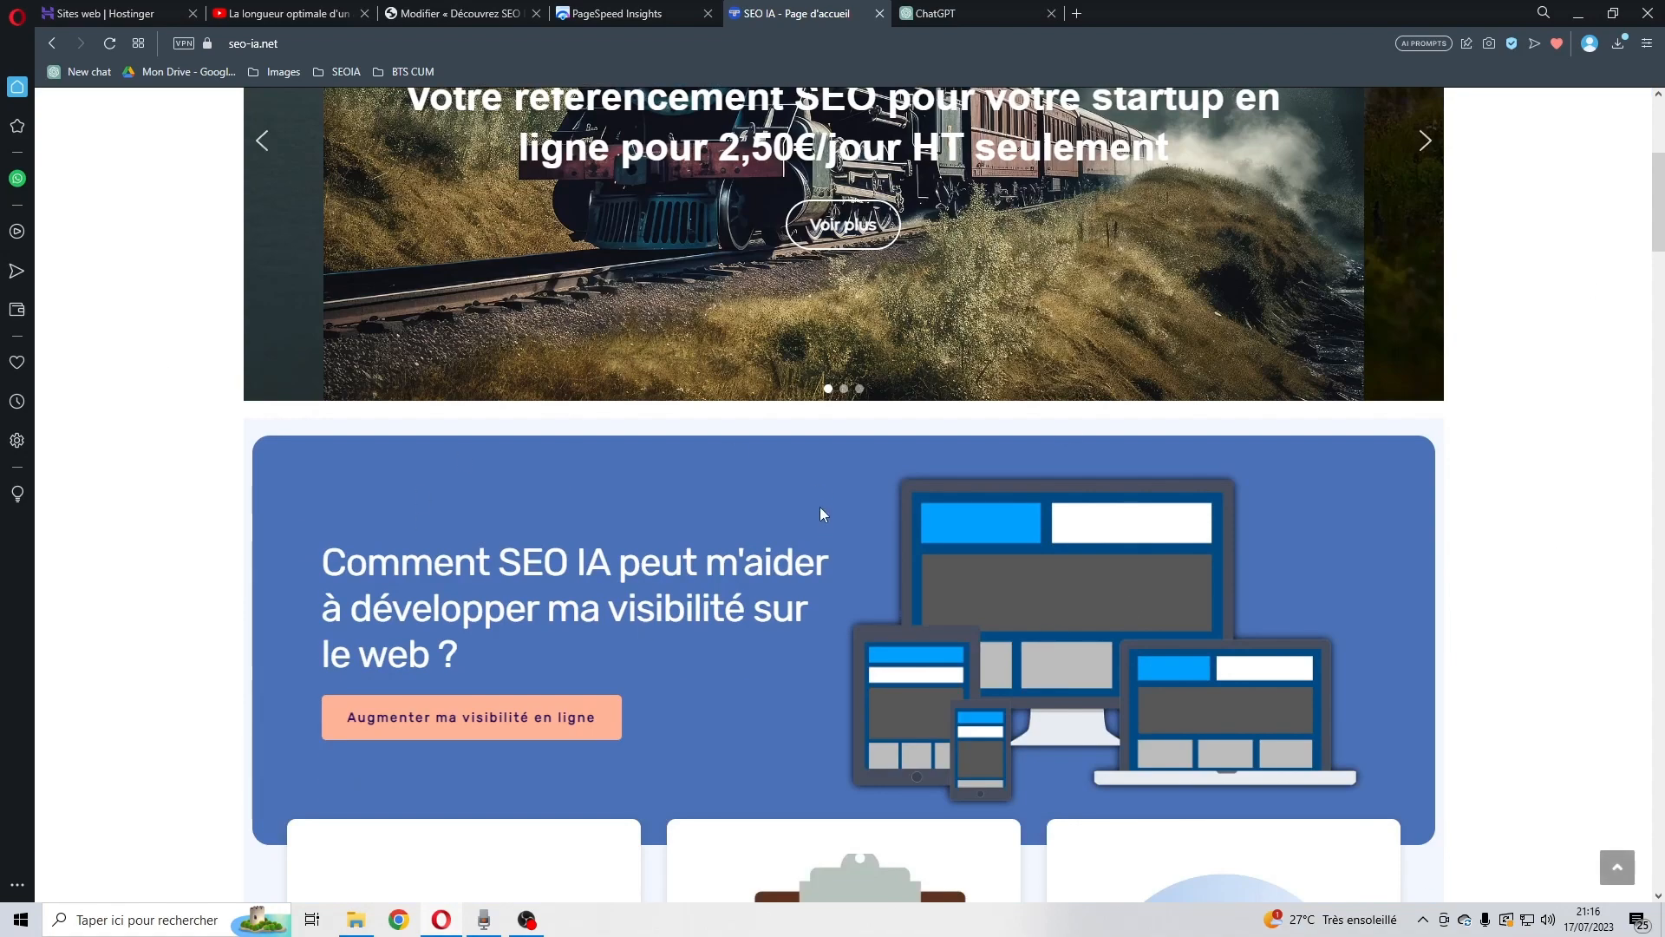
left_click(636, 13)
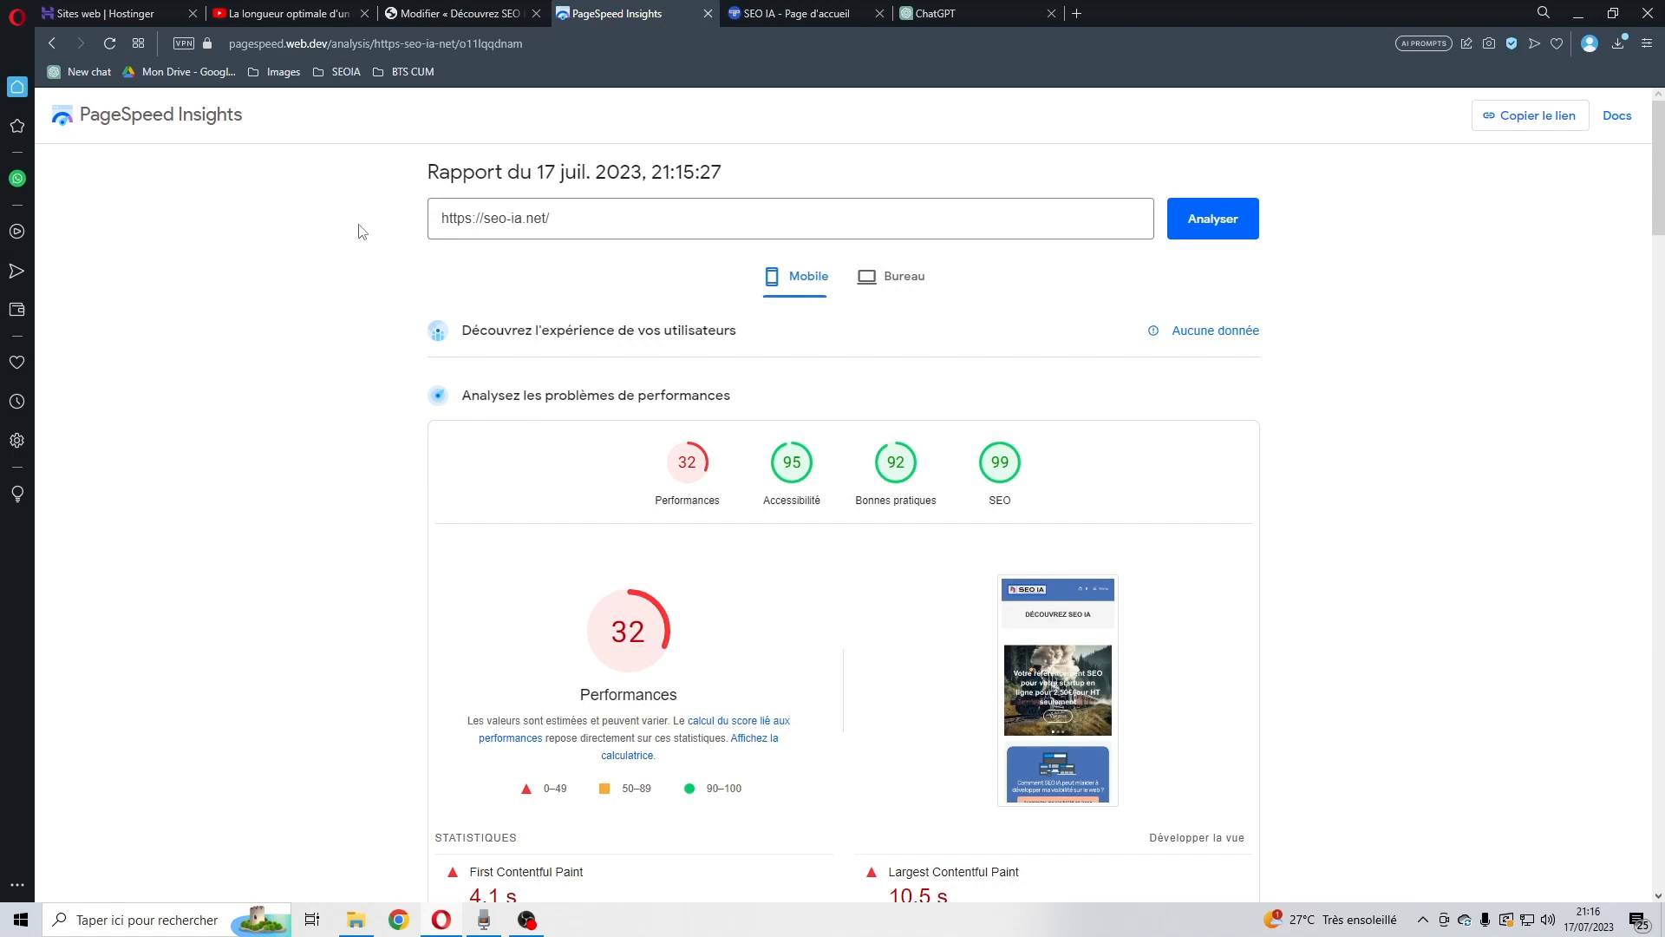
left_click(789, 14)
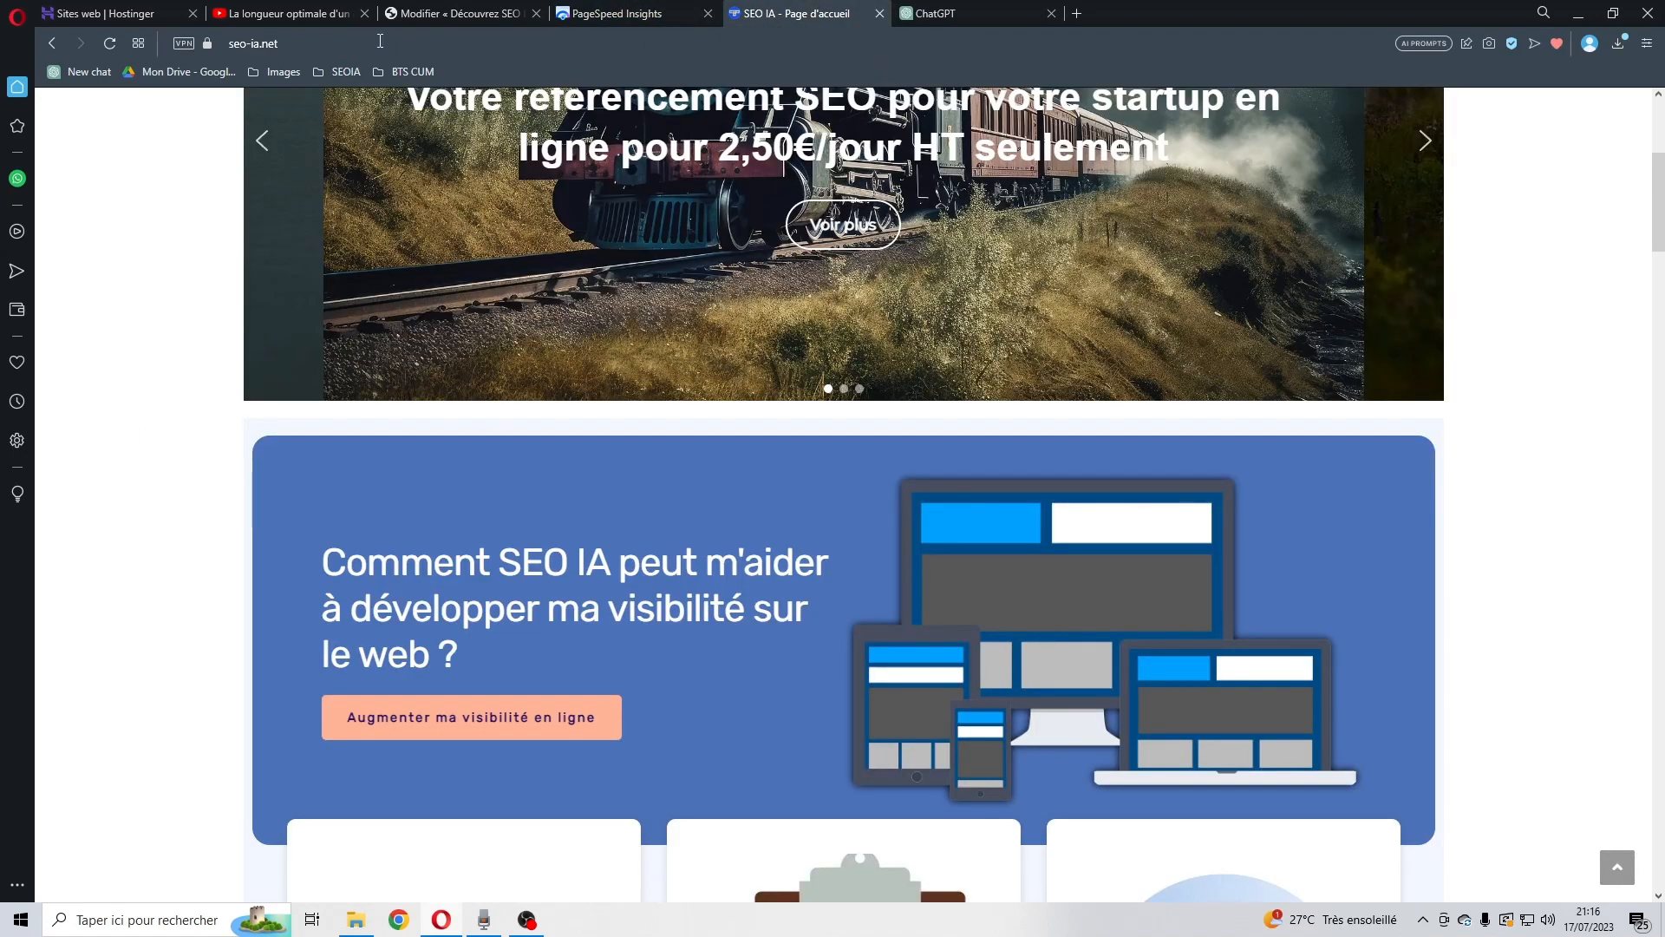
left_click(599, 14)
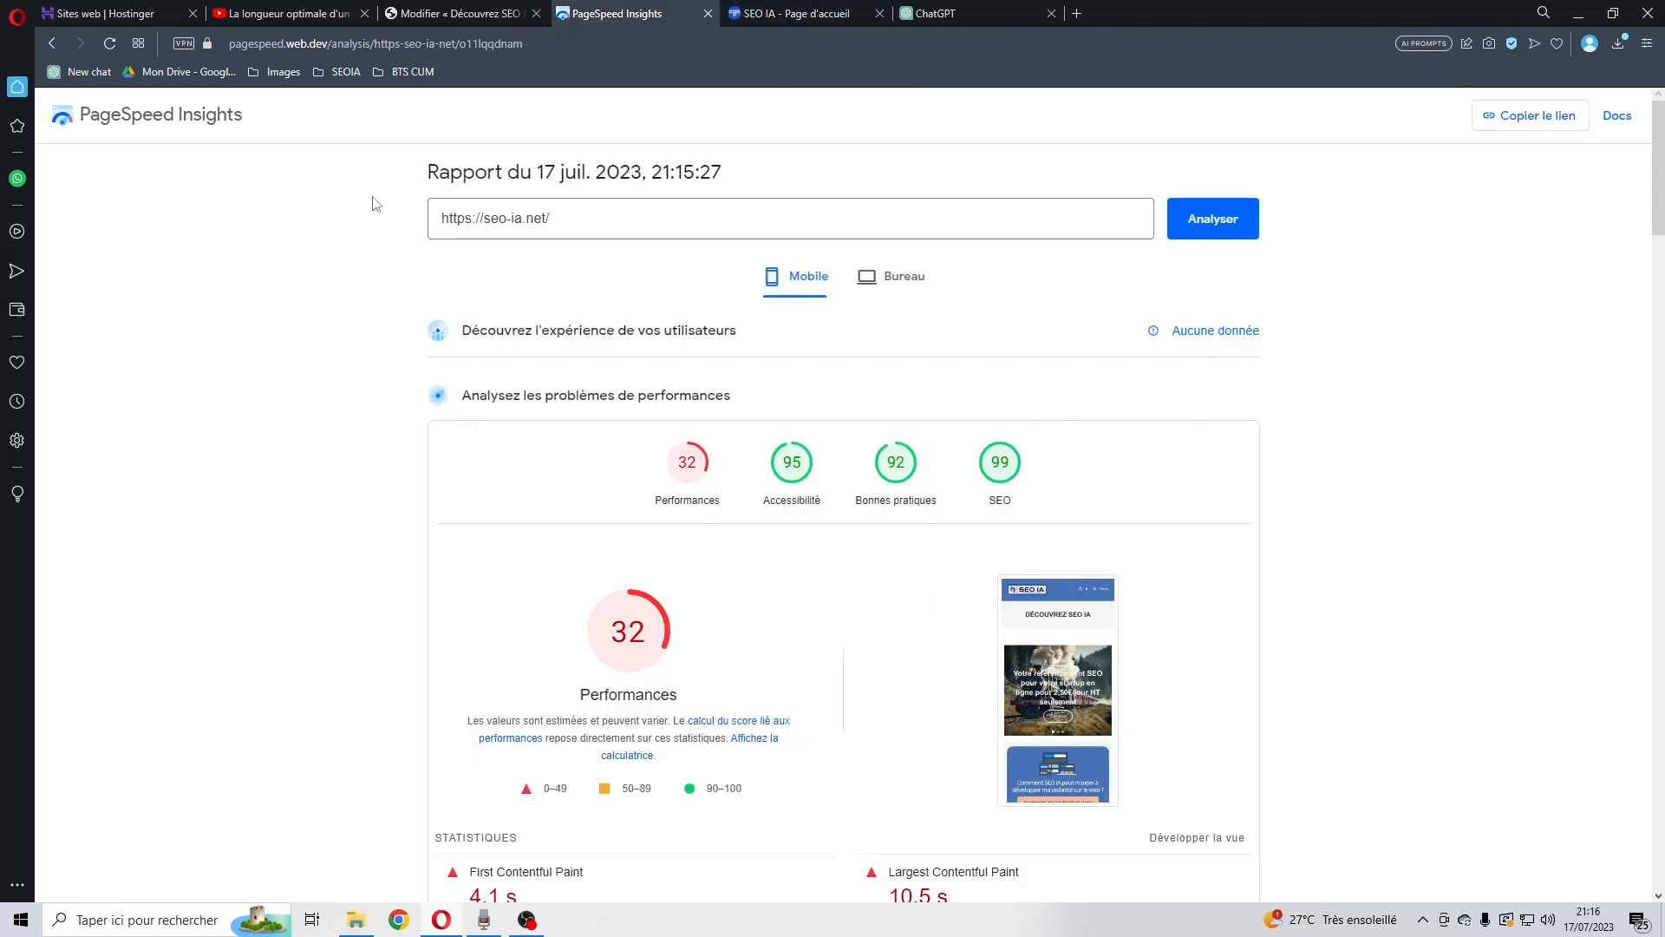
- Compare the desktop and mobile performance results in the PageSpeed Insights report, then review the mobile statistics
left_click(871, 276)
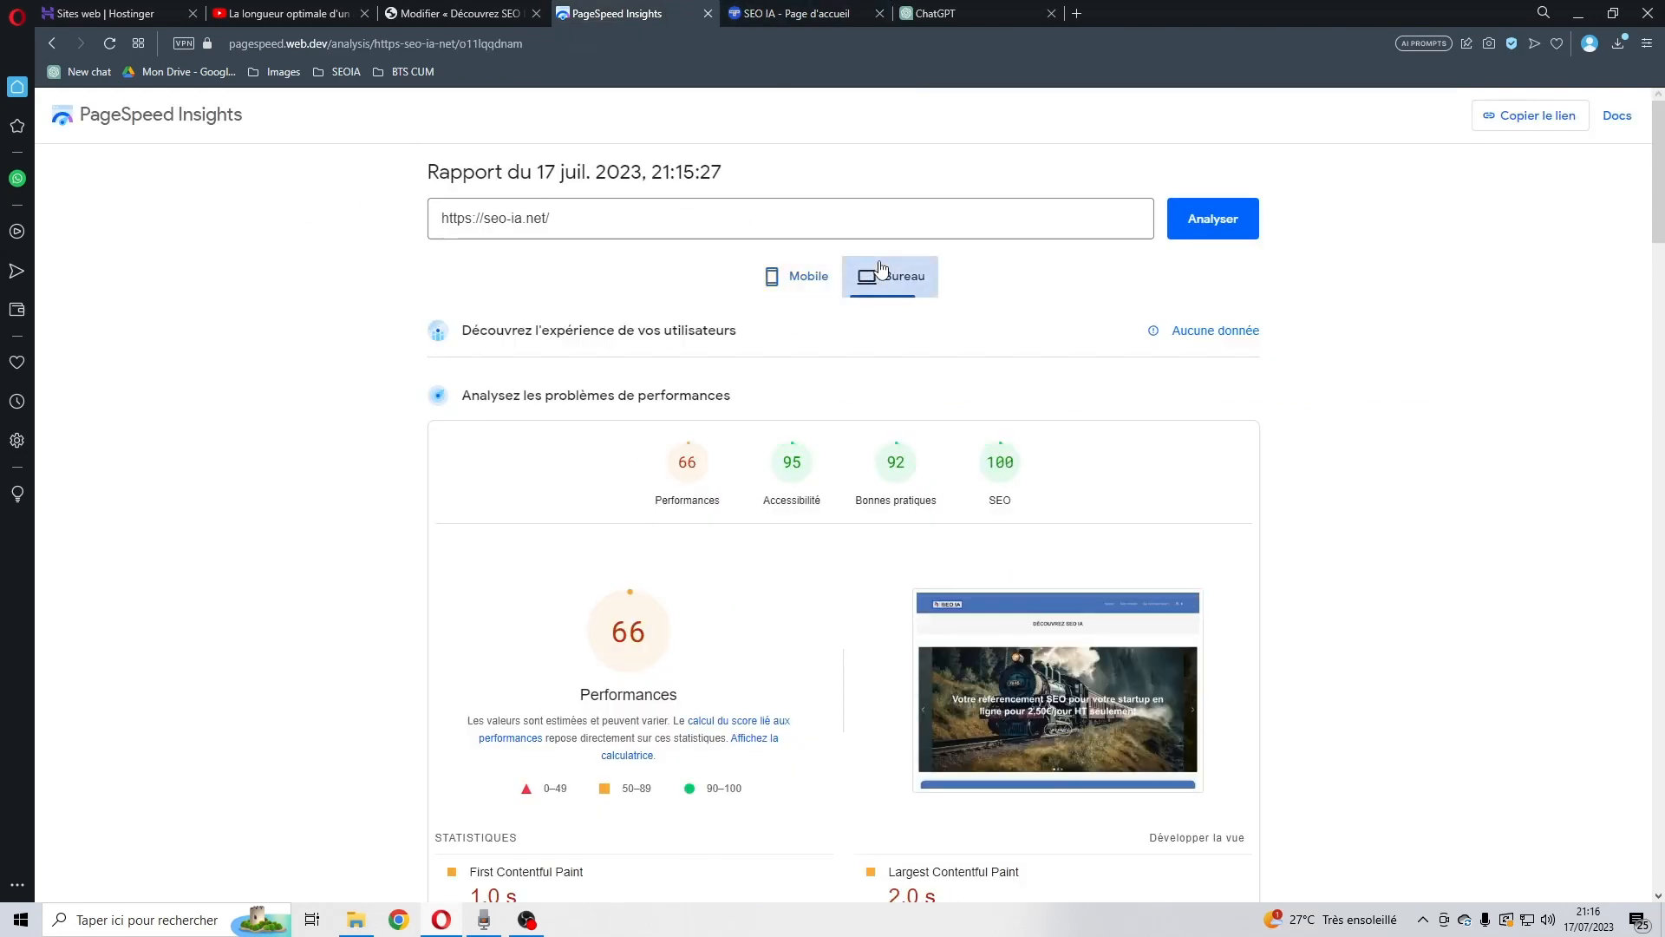
left_click(781, 268)
scroll(286, 464, "down", 3)
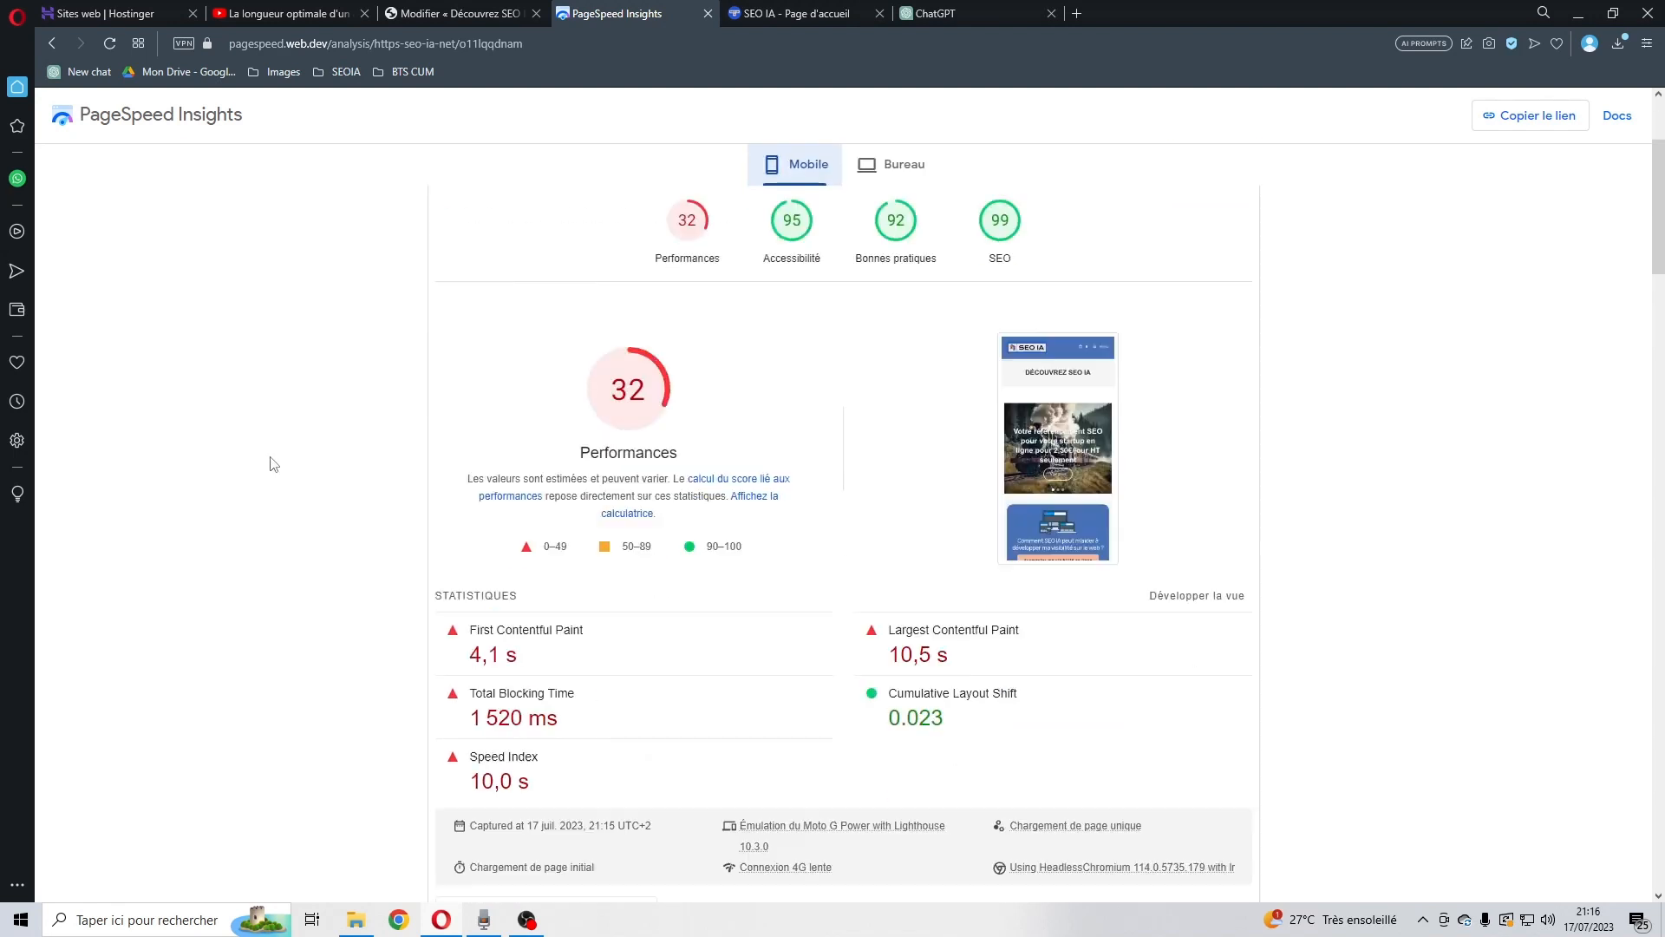
triple_click(590, 375)
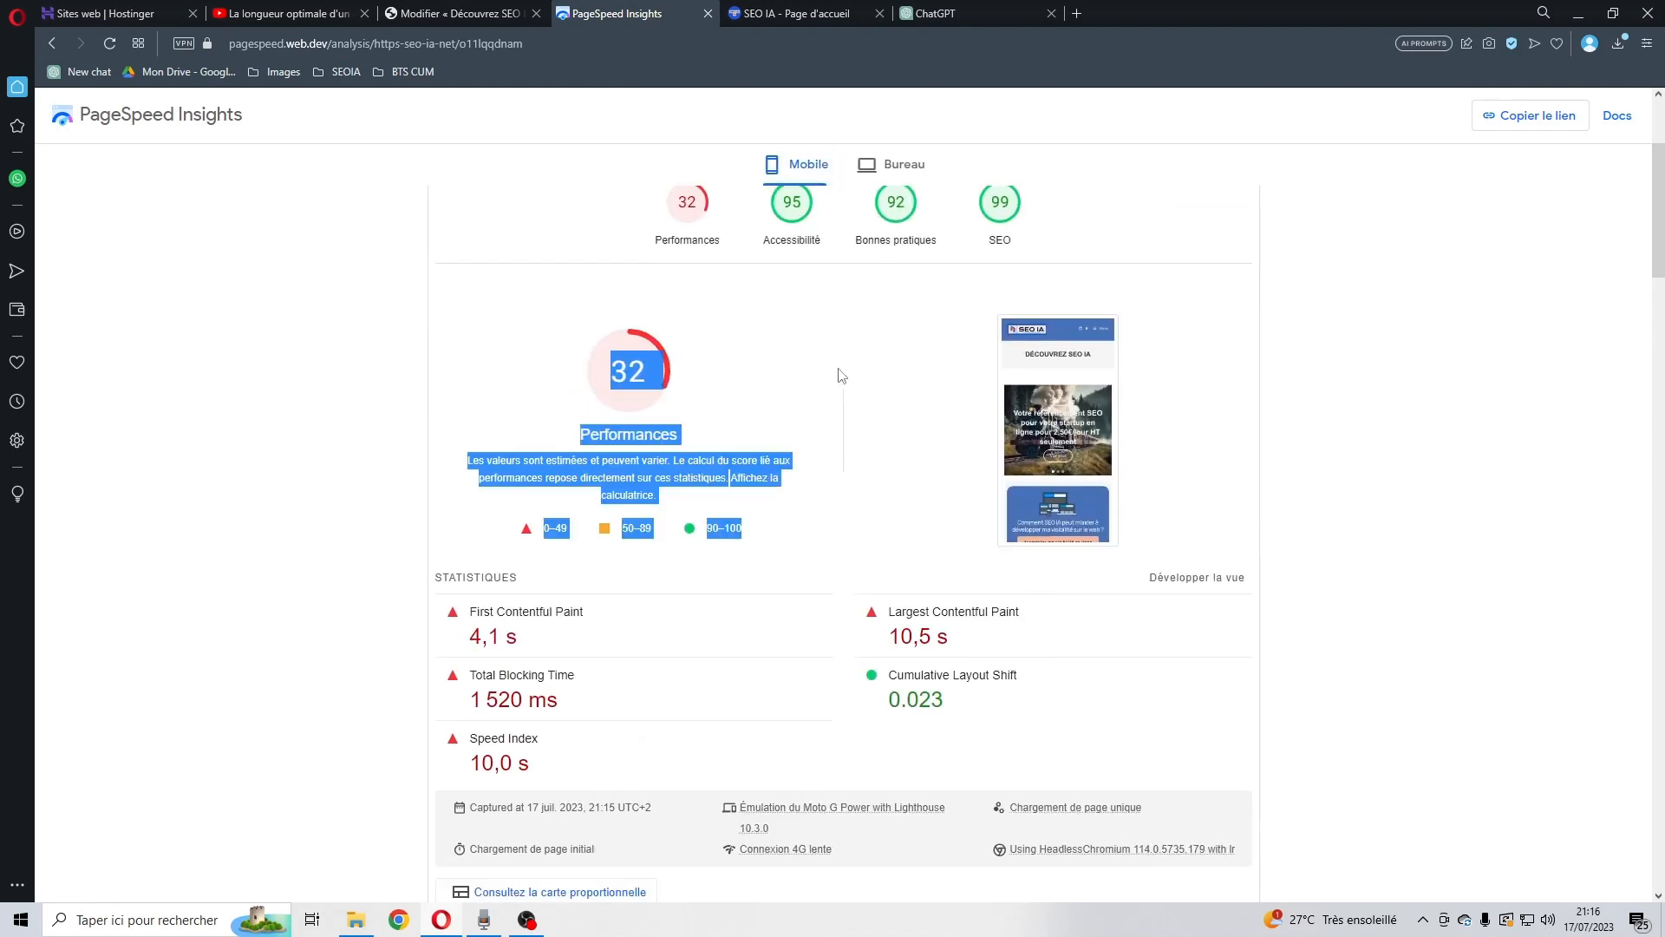
left_click(595, 373)
scroll(423, 466, "down", 3)
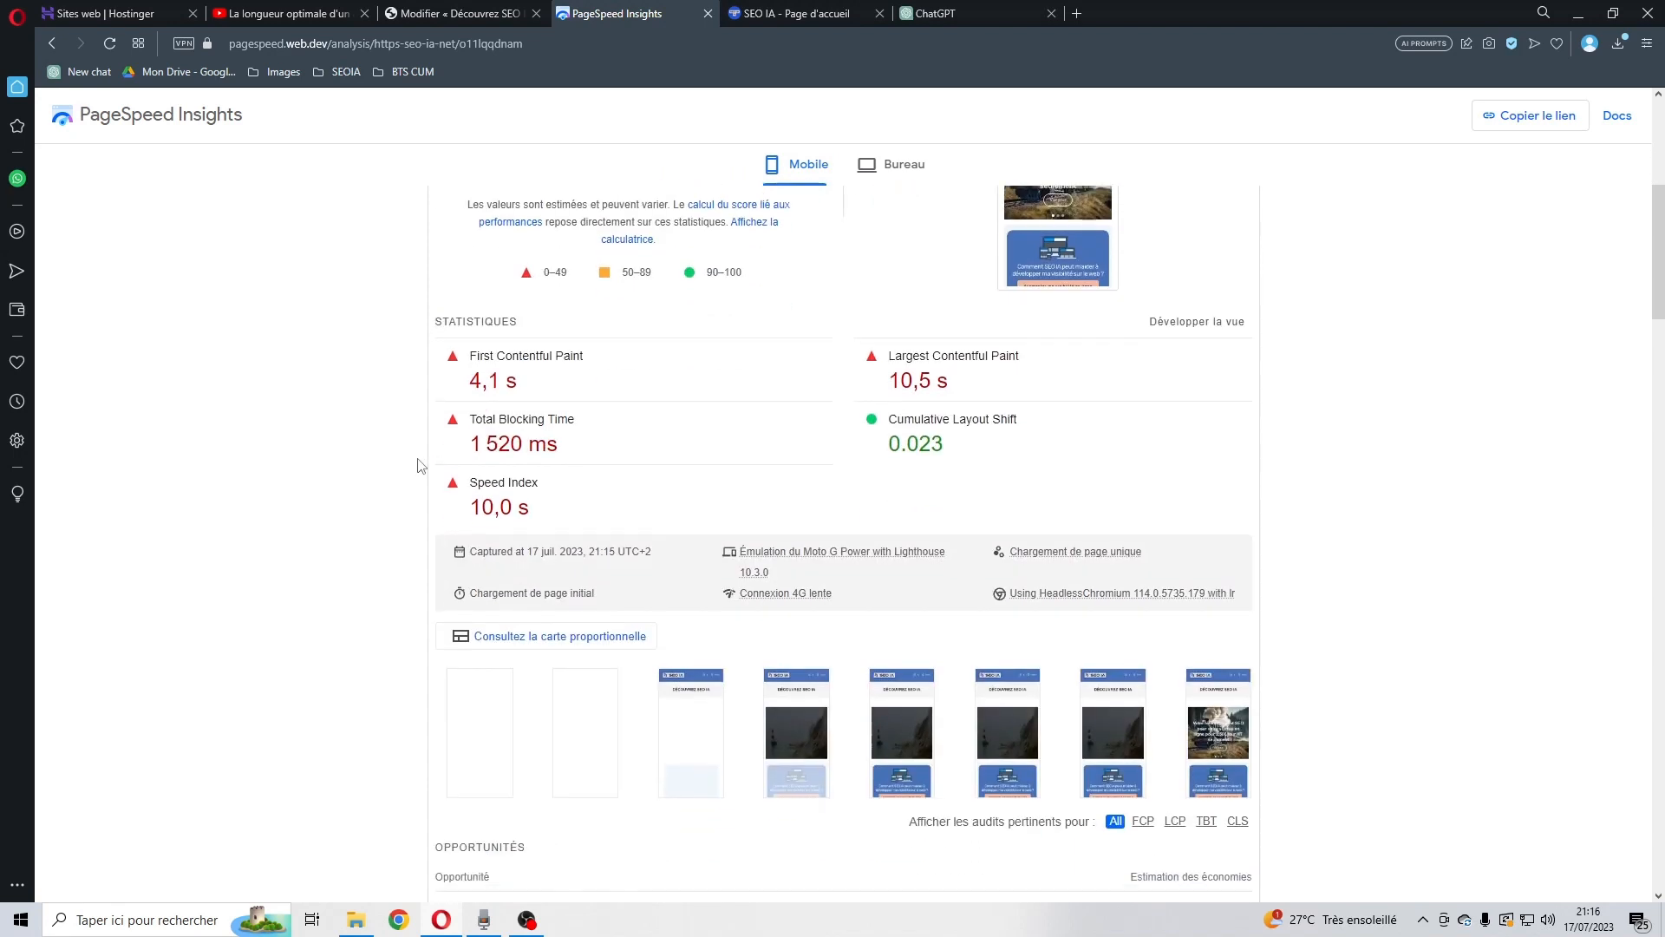
- Expand the opportunity about reducing unused JavaScript resources and examine the listed YouTube scripts
scroll(482, 410, "down", 5)
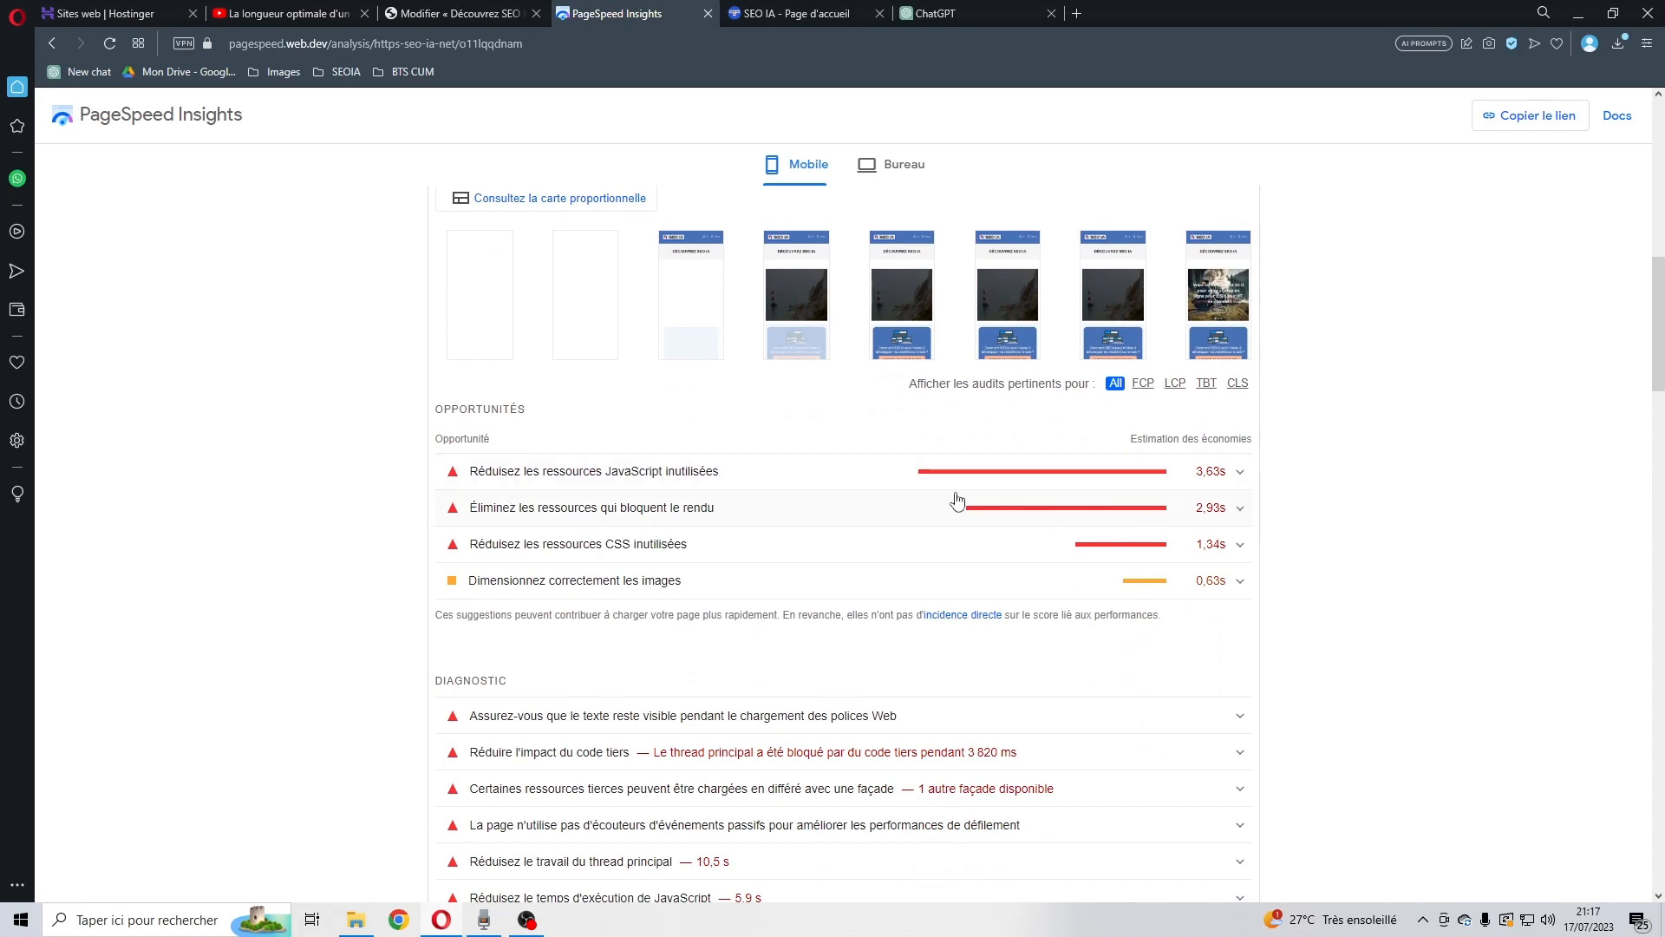
left_click(904, 472)
scroll(520, 451, "down", 4)
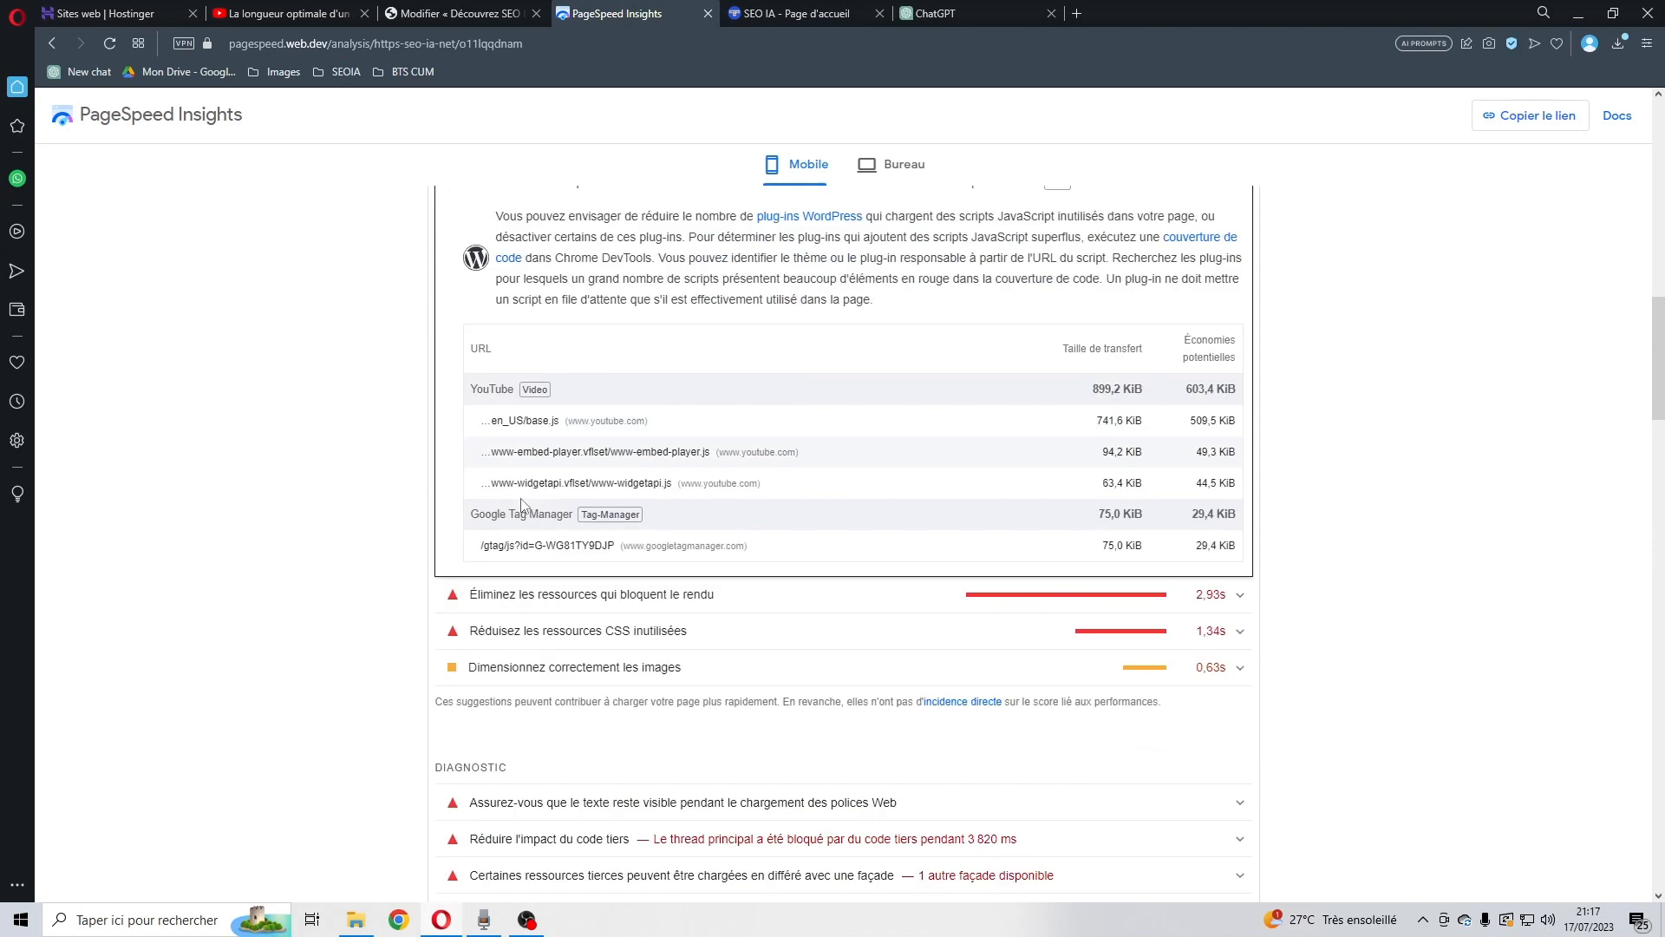
left_click_drag(490, 420, 491, 466)
left_click(283, 434)
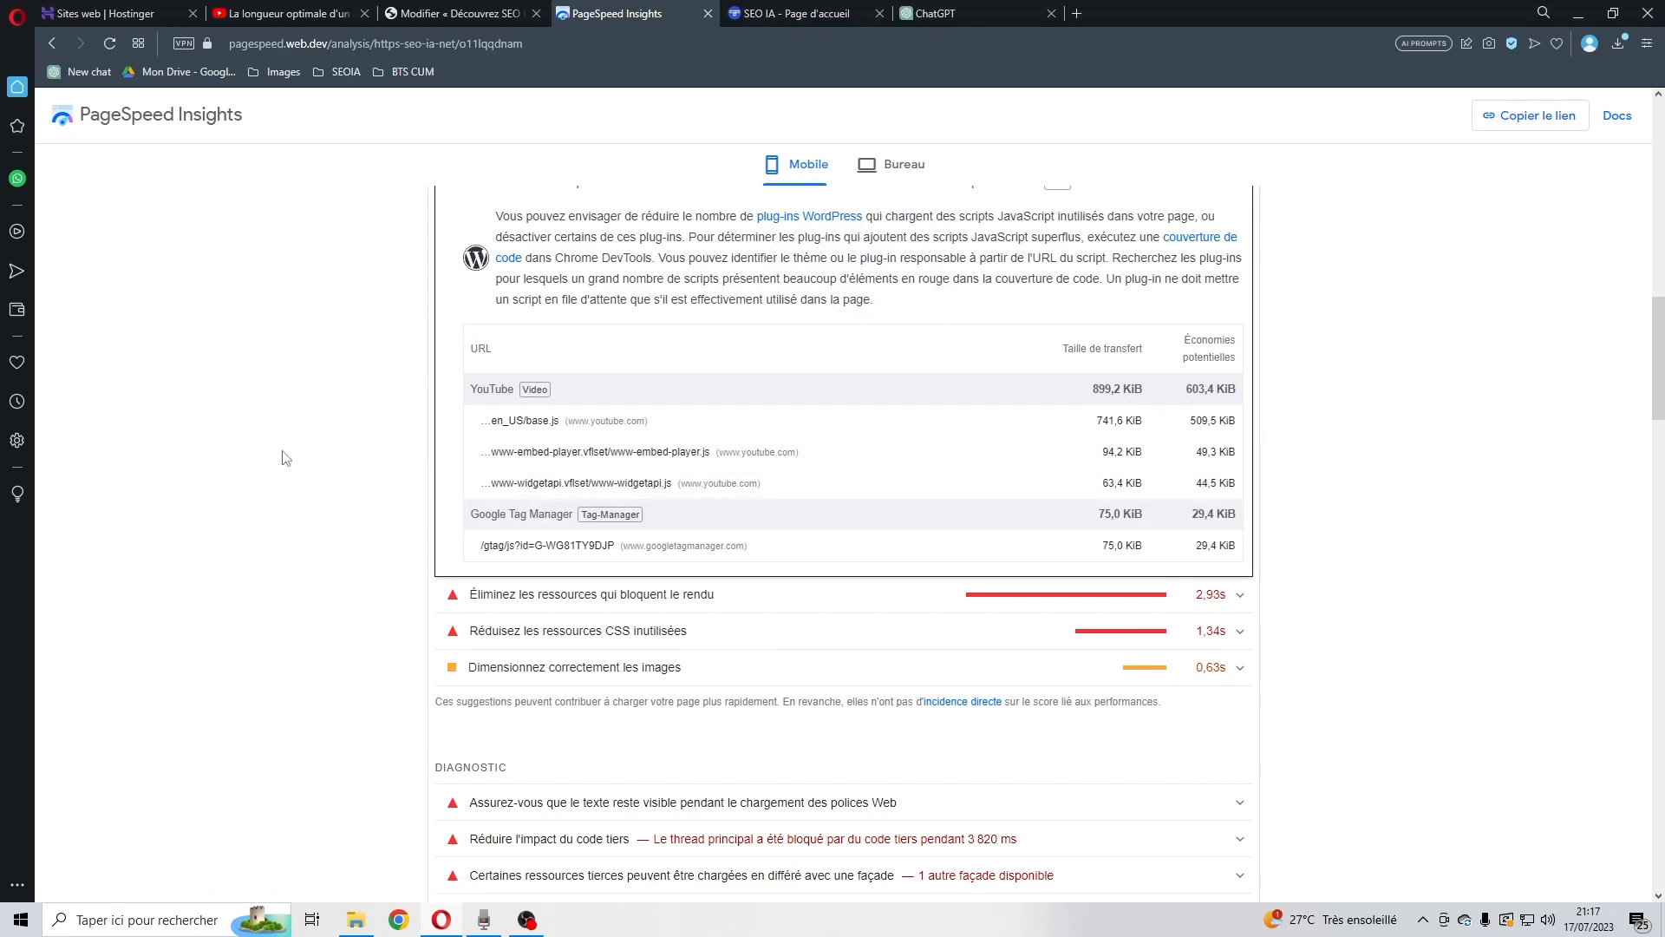
scroll(532, 274, "up", 5)
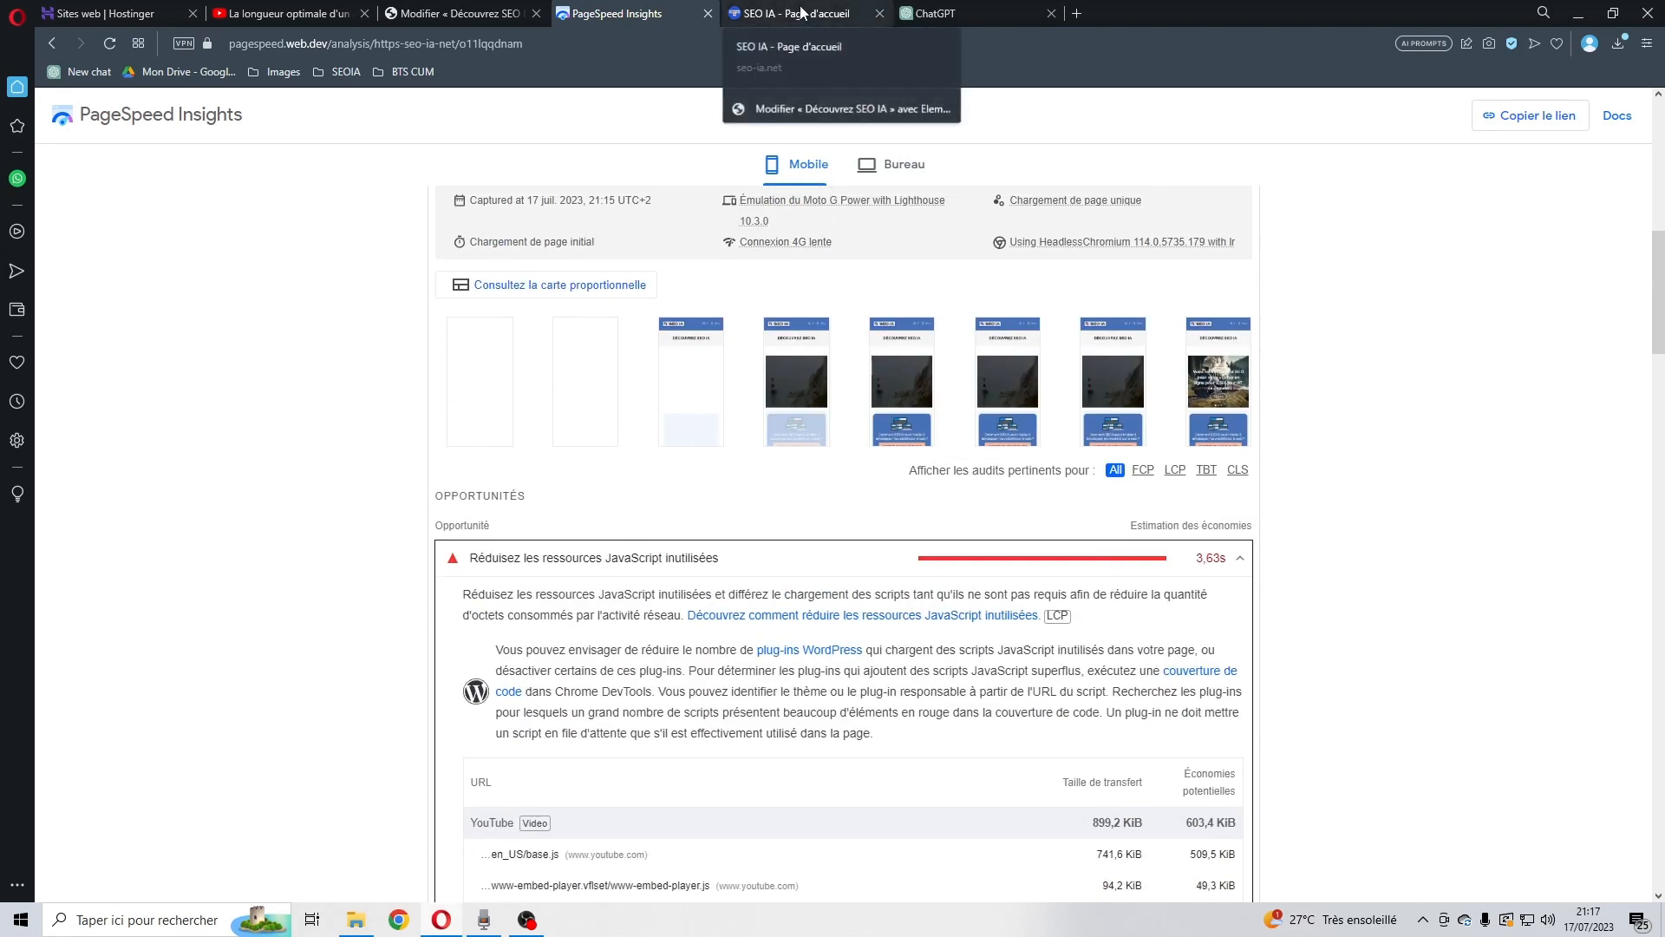
- Switch to the seo-ia.net home page and view the embedded videos under "Nos dernières vidéos"
left_click(796, 29)
scroll(511, 291, "down", 5)
scroll(512, 292, "down", 15)
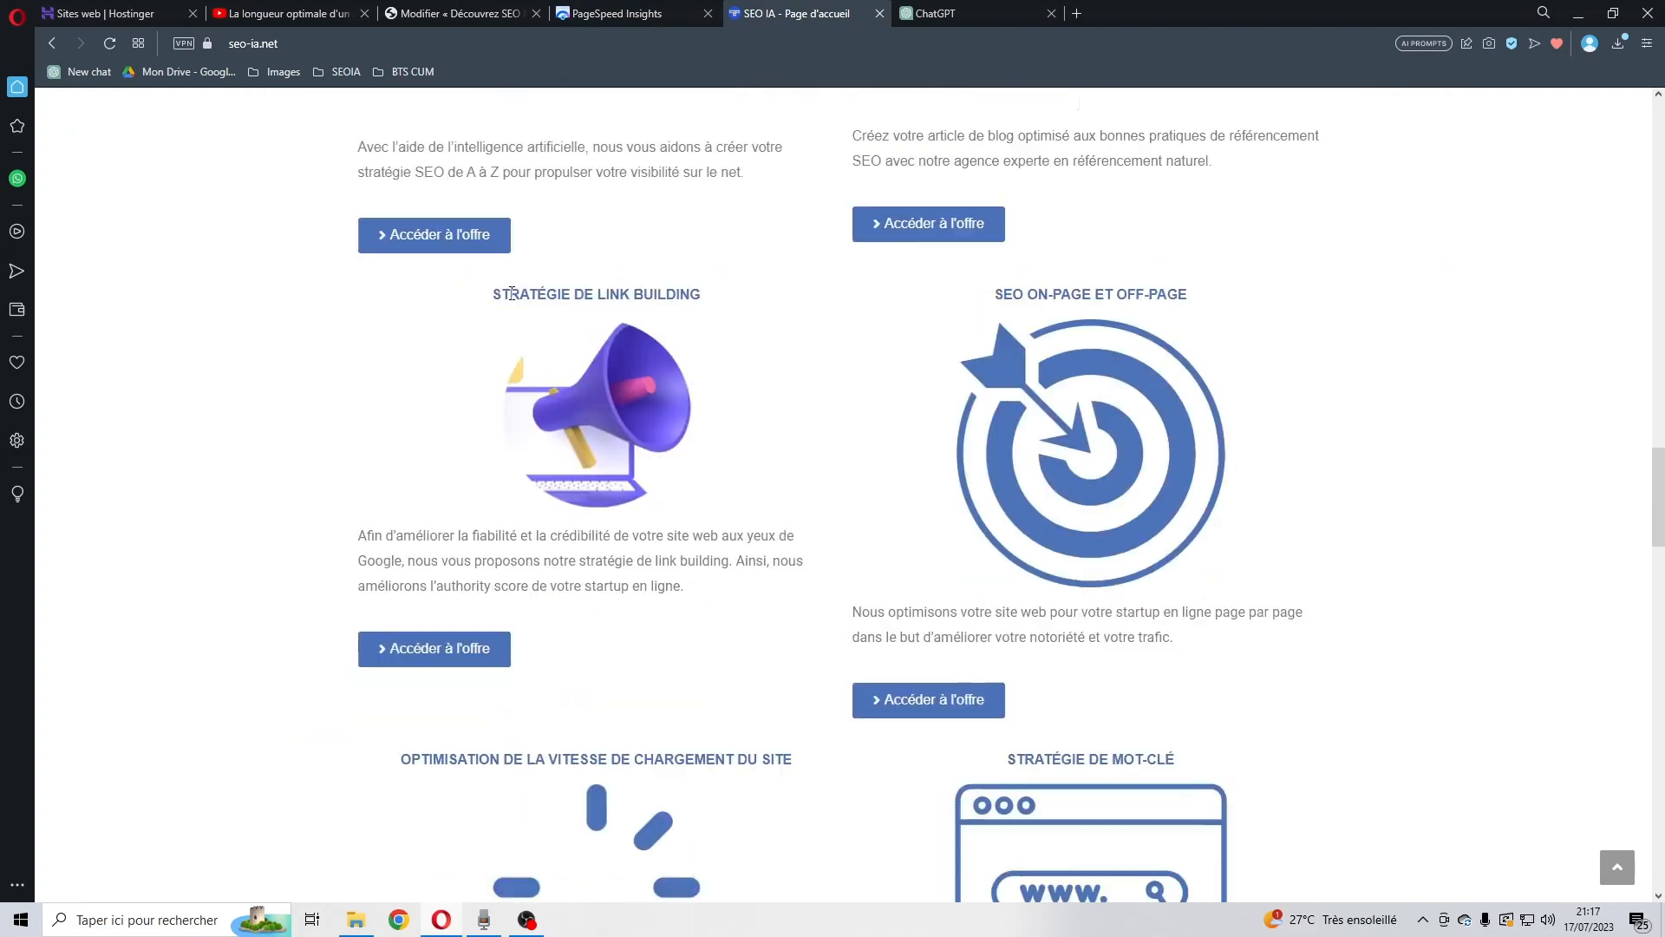
scroll(512, 292, "down", 4)
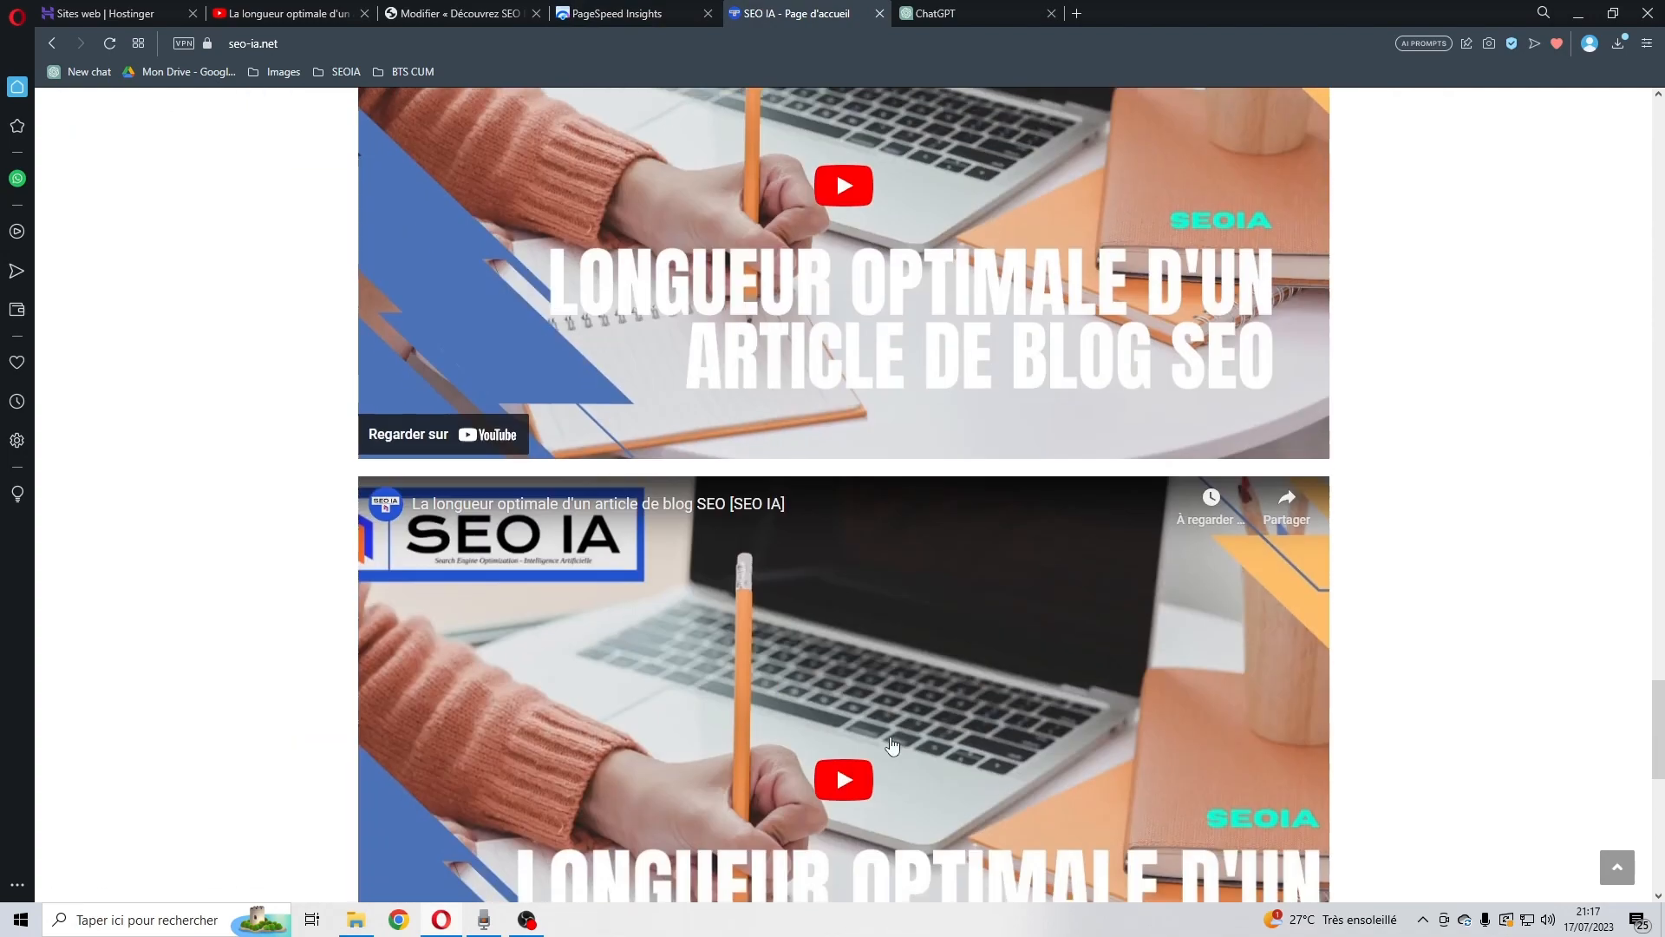
scroll(792, 450, "up", 3)
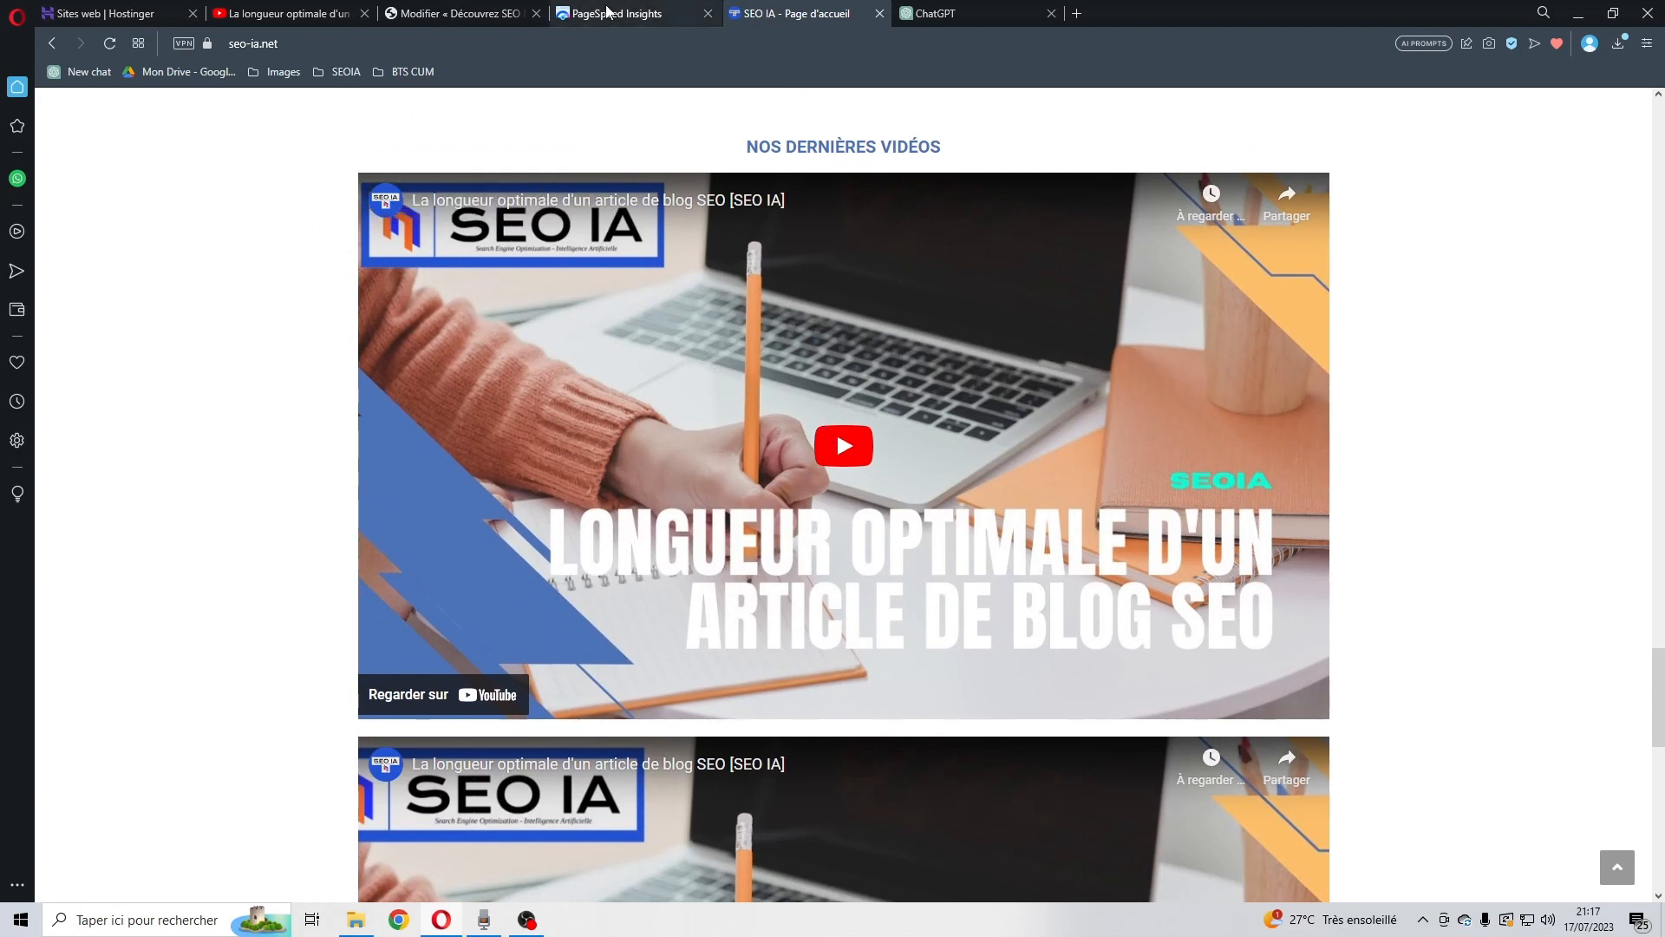
- Switch to the home page's Elementor editor and view the "Nos dernières vidéos" section
left_click(471, 13)
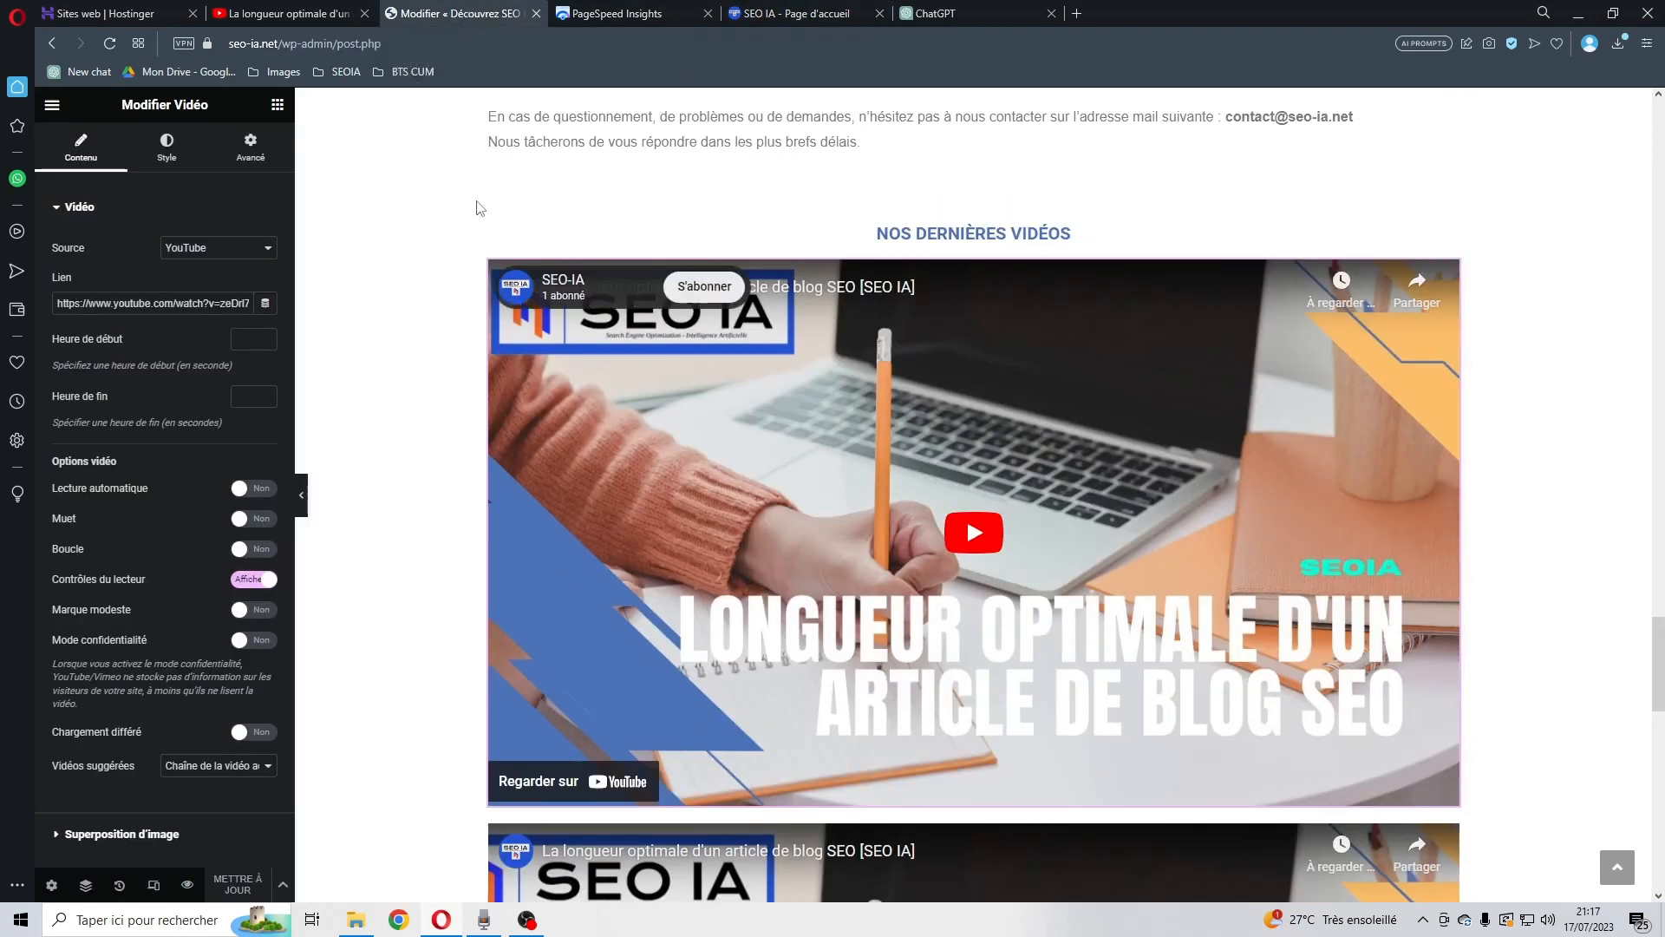
scroll(480, 208, "up", 3)
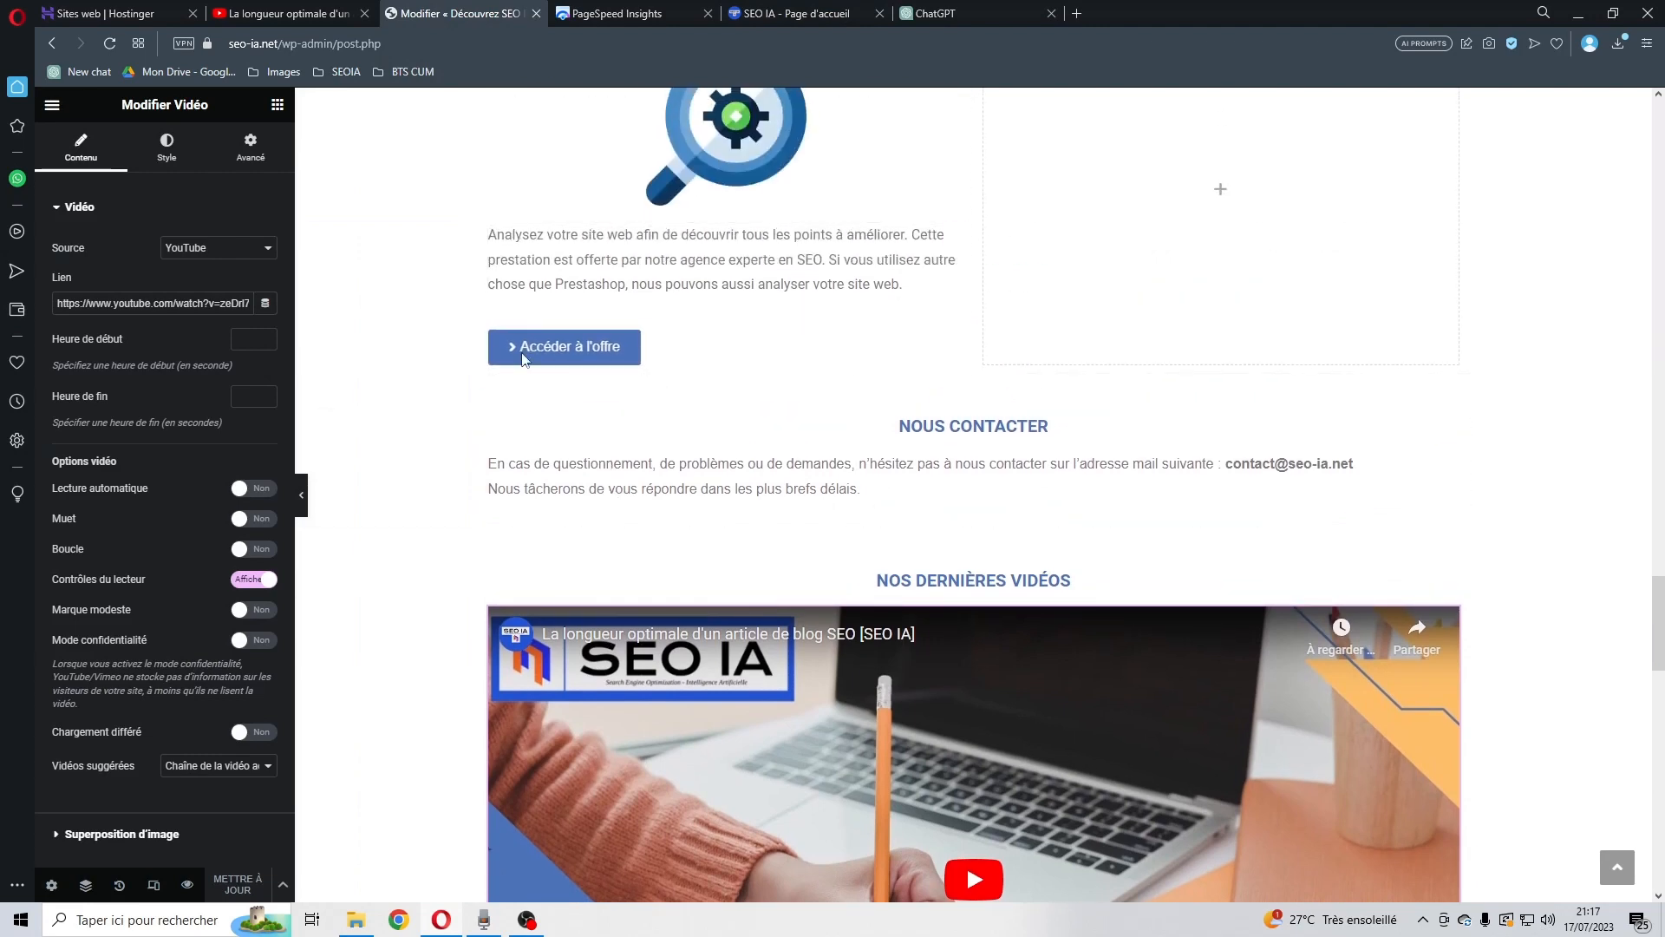
scroll(511, 354, "down", 3)
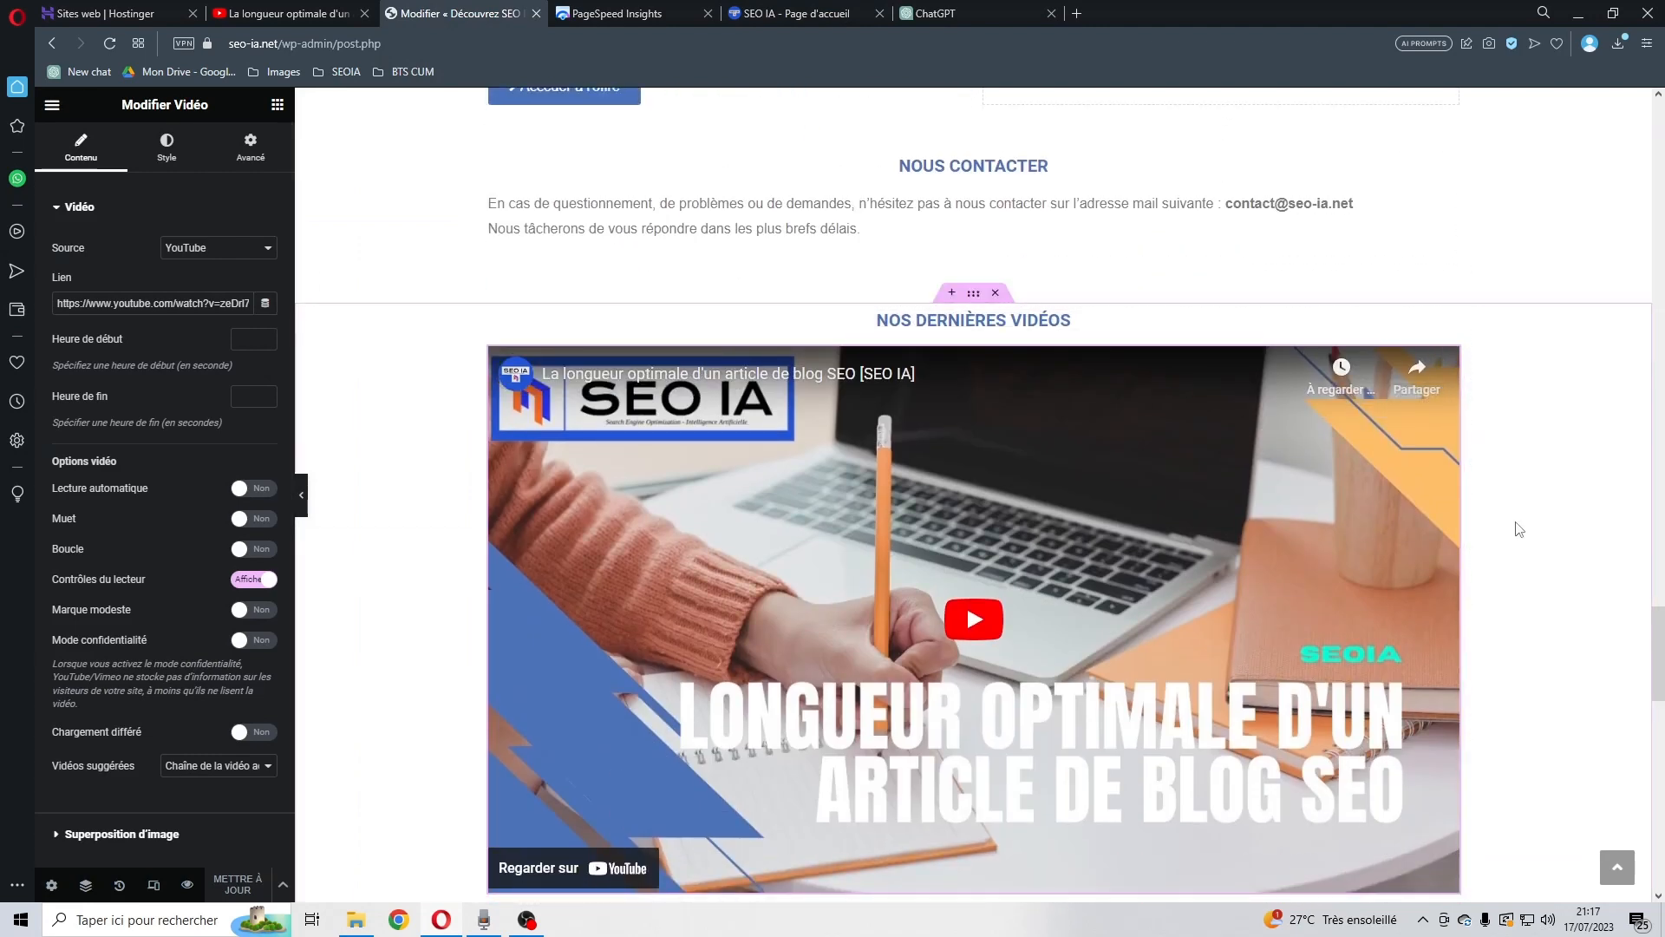
scroll(1520, 529, "down", 1)
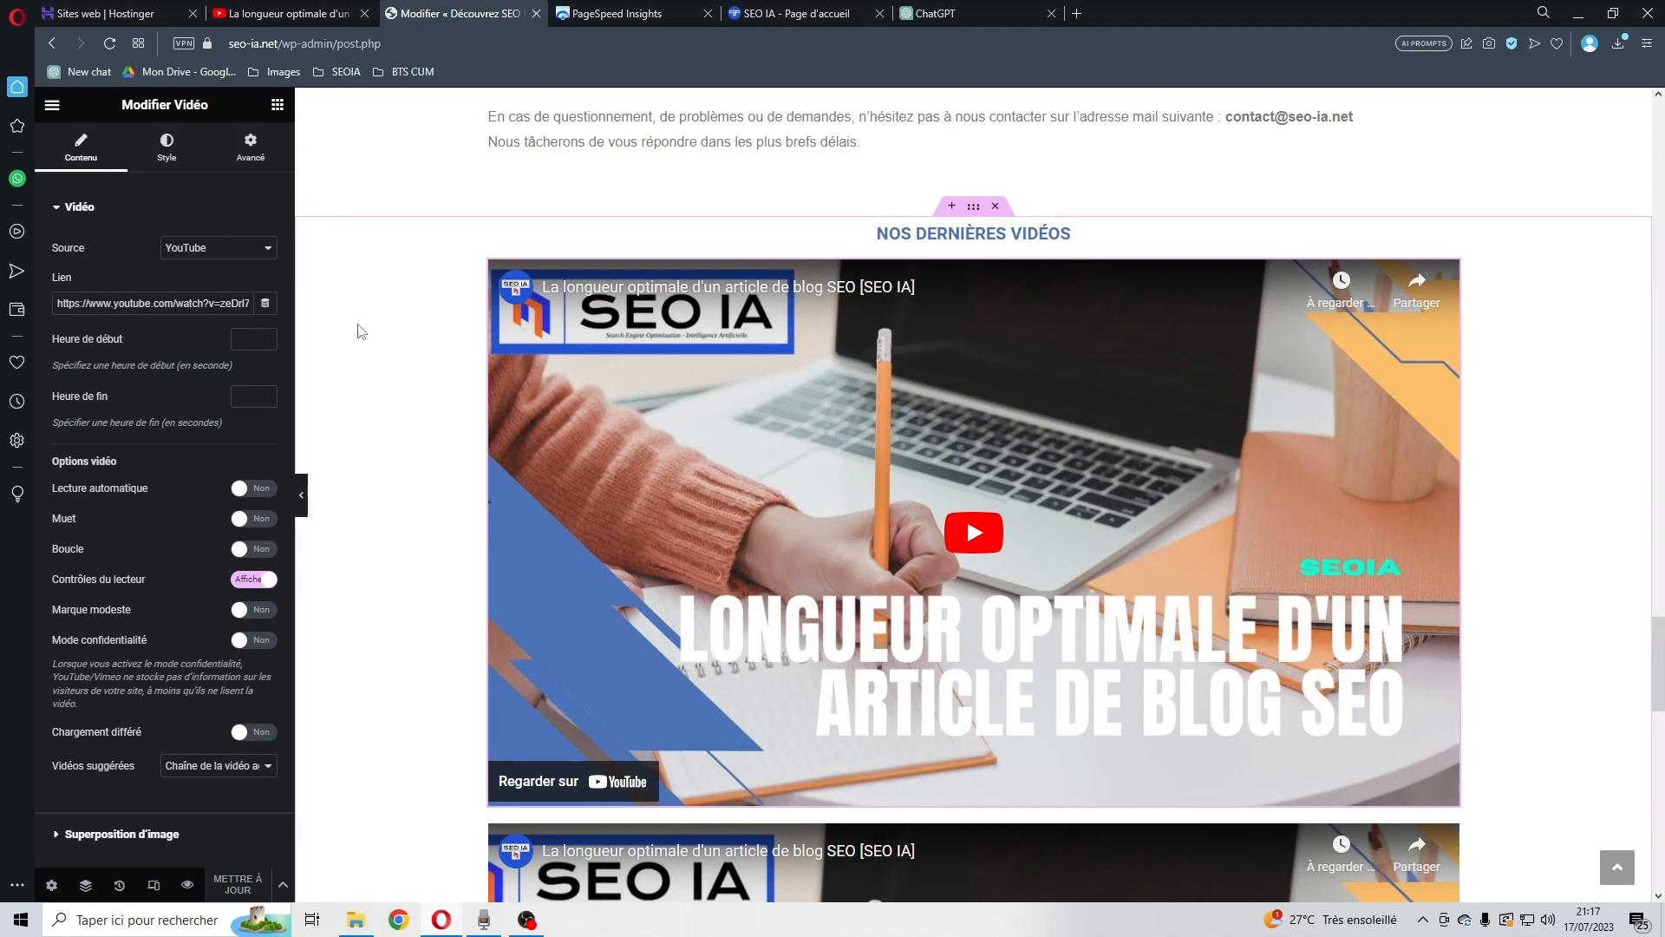
- Search the Elementor widgets for "html" to locate the HTML widget
left_click(278, 104)
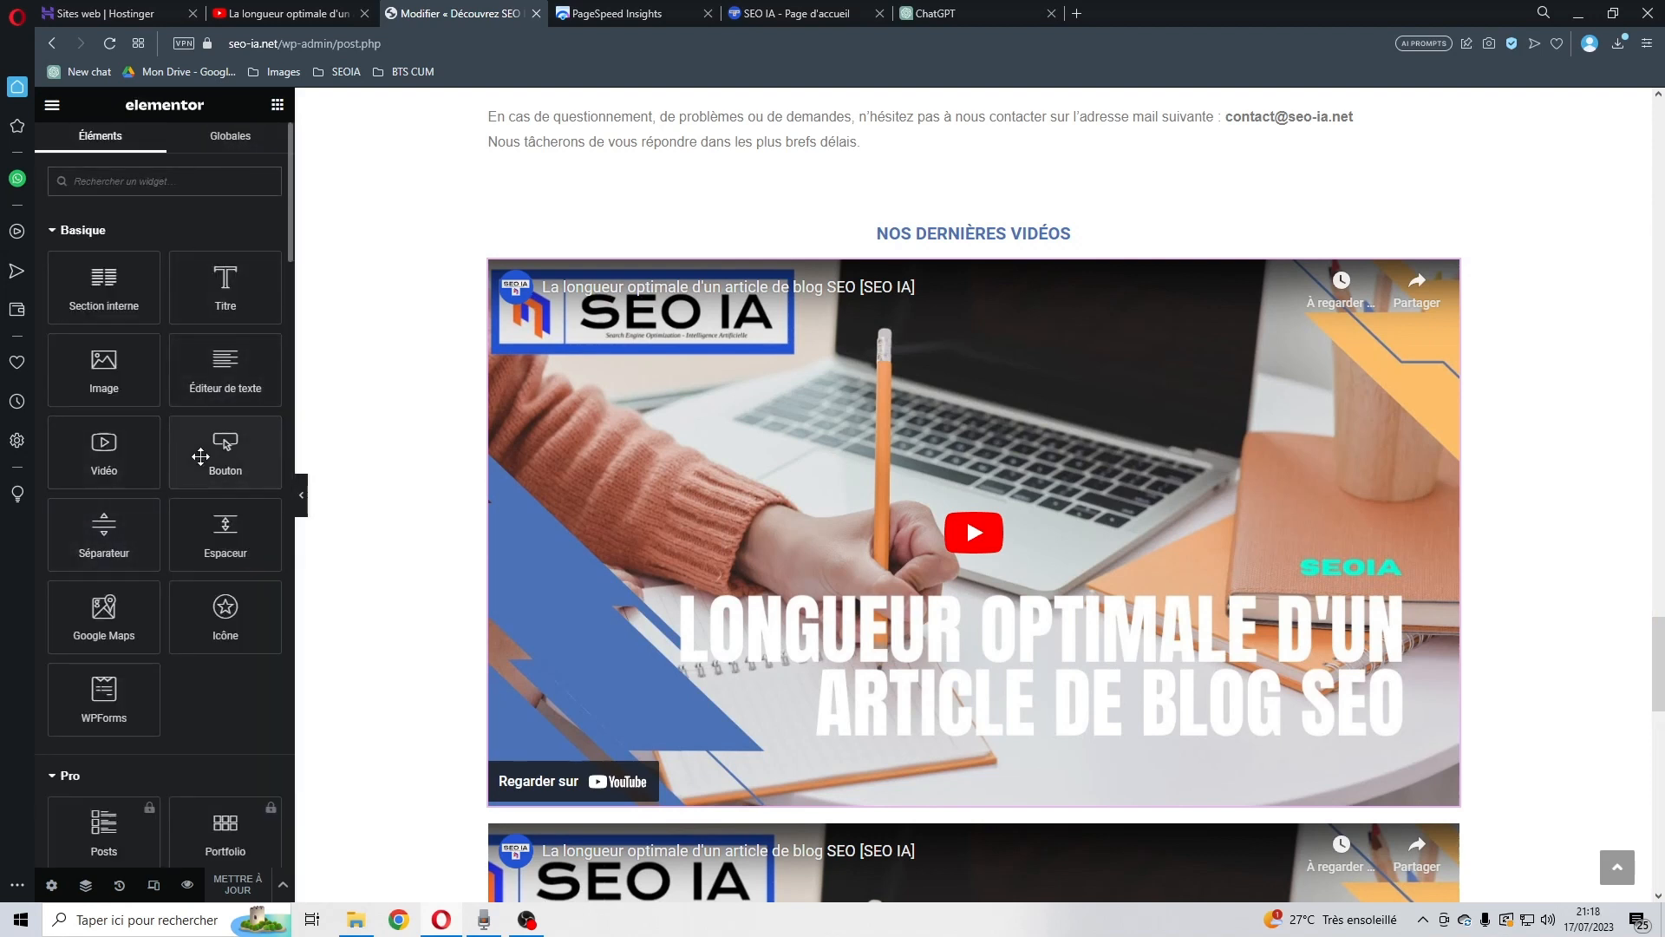
type("html")
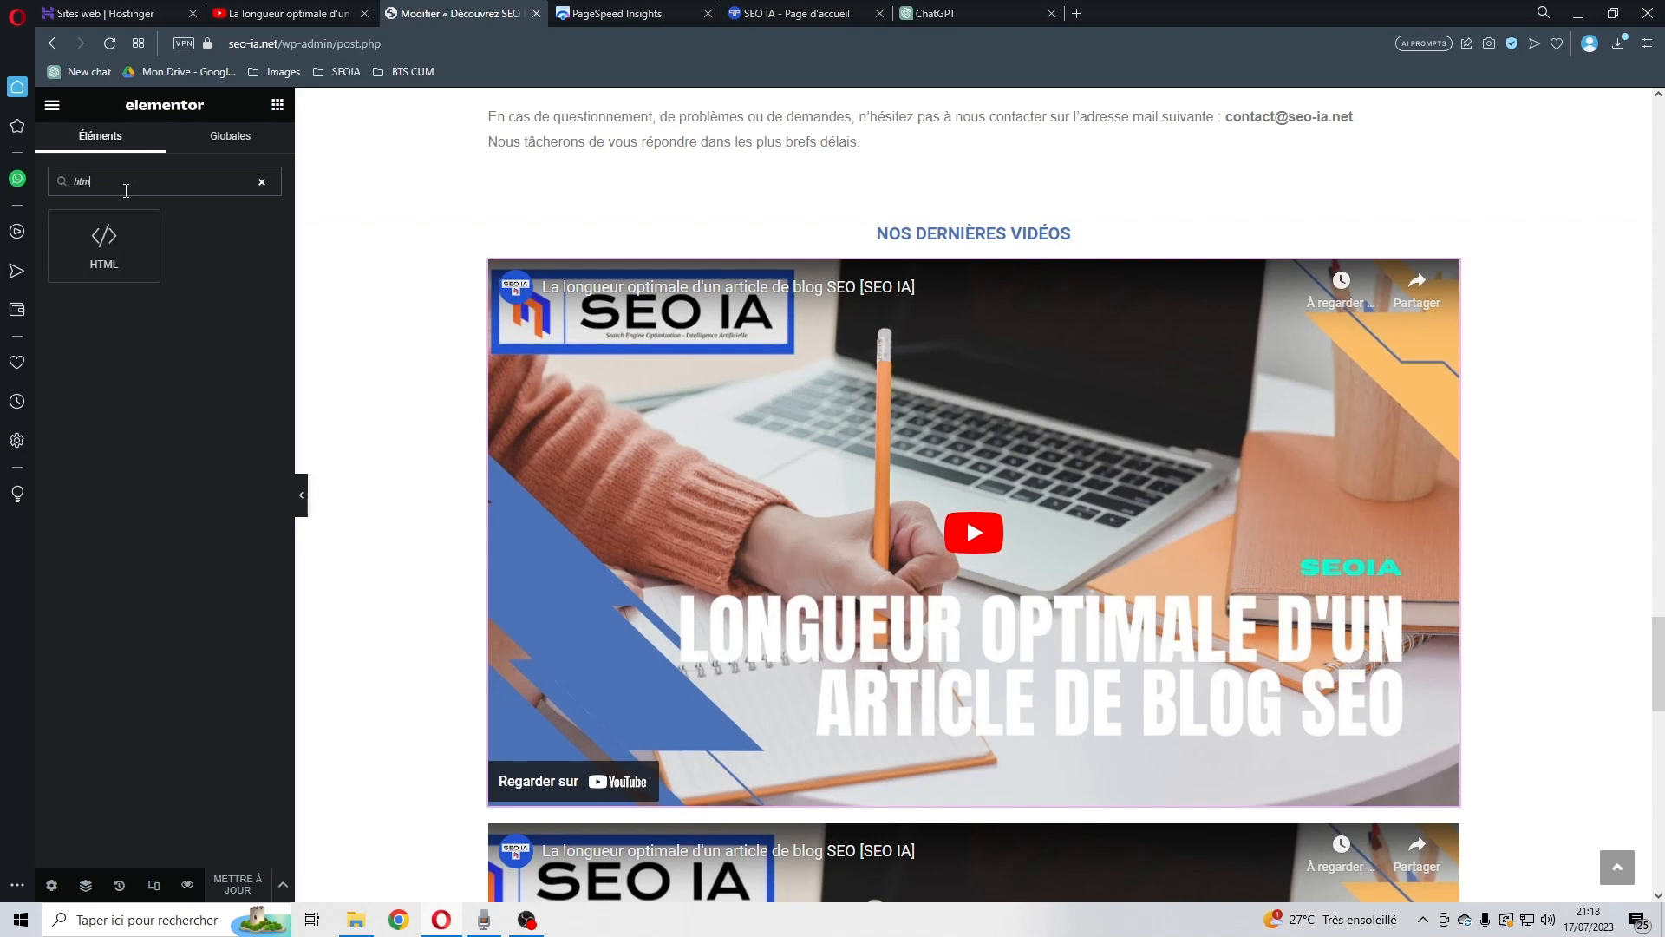
left_click_drag(104, 245, 634, 270)
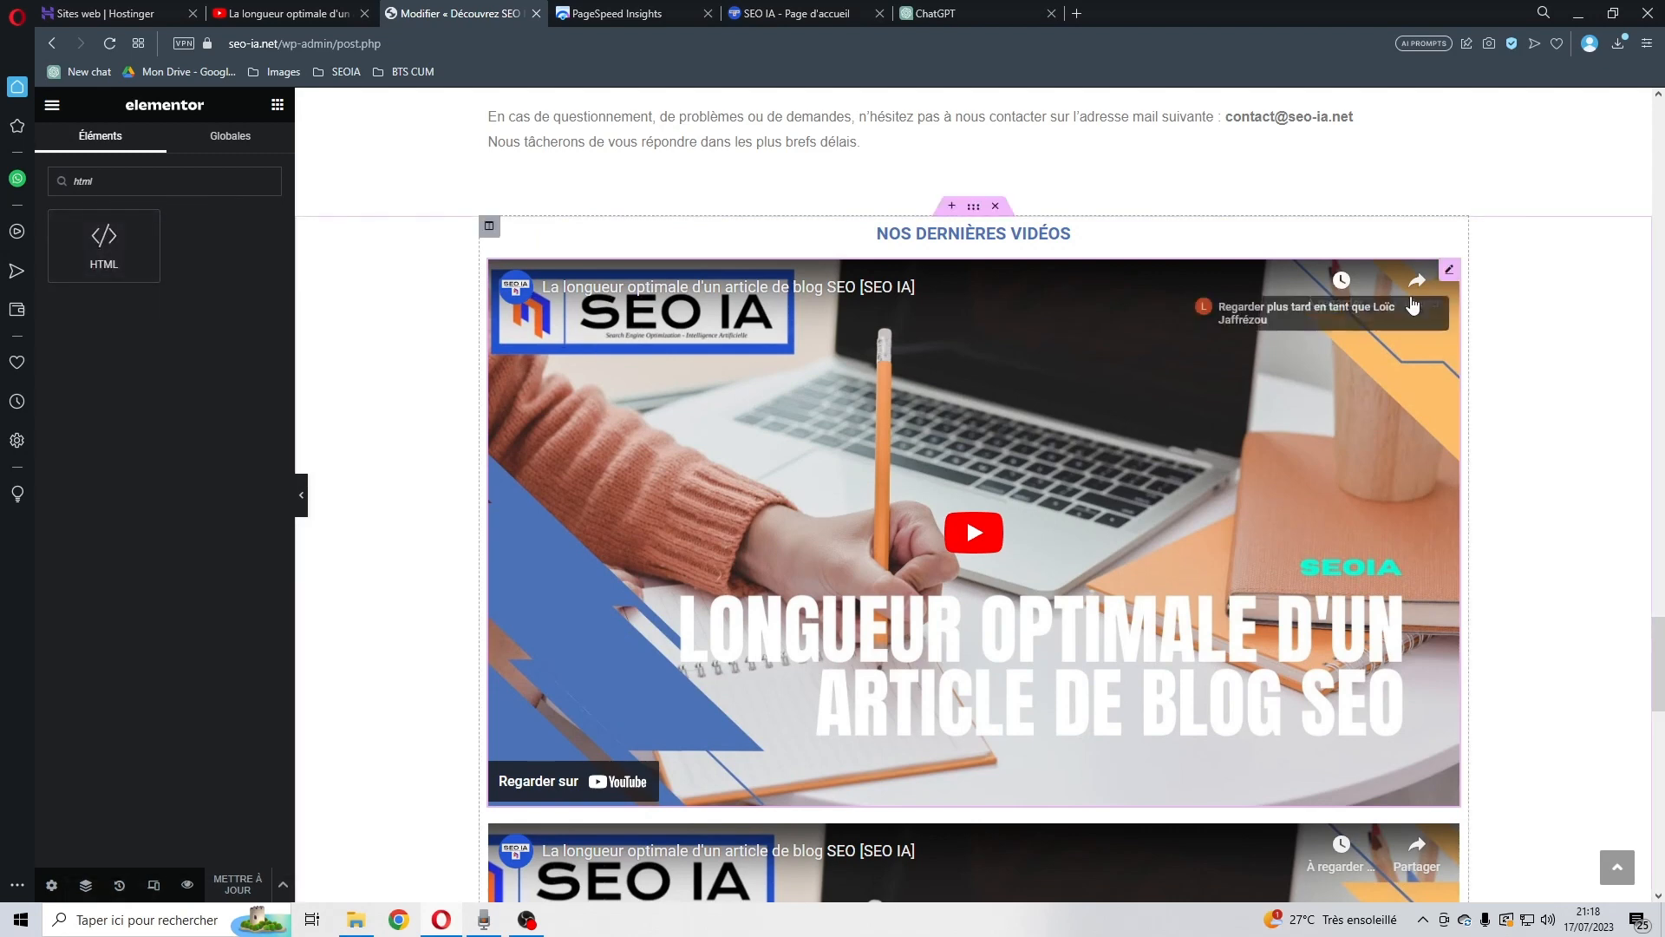
- Open the settings of the first video's widget and of the HTML widget below it, and examine the HTML widget's iframe code
left_click(1445, 271)
scroll(1175, 465, "down", 3)
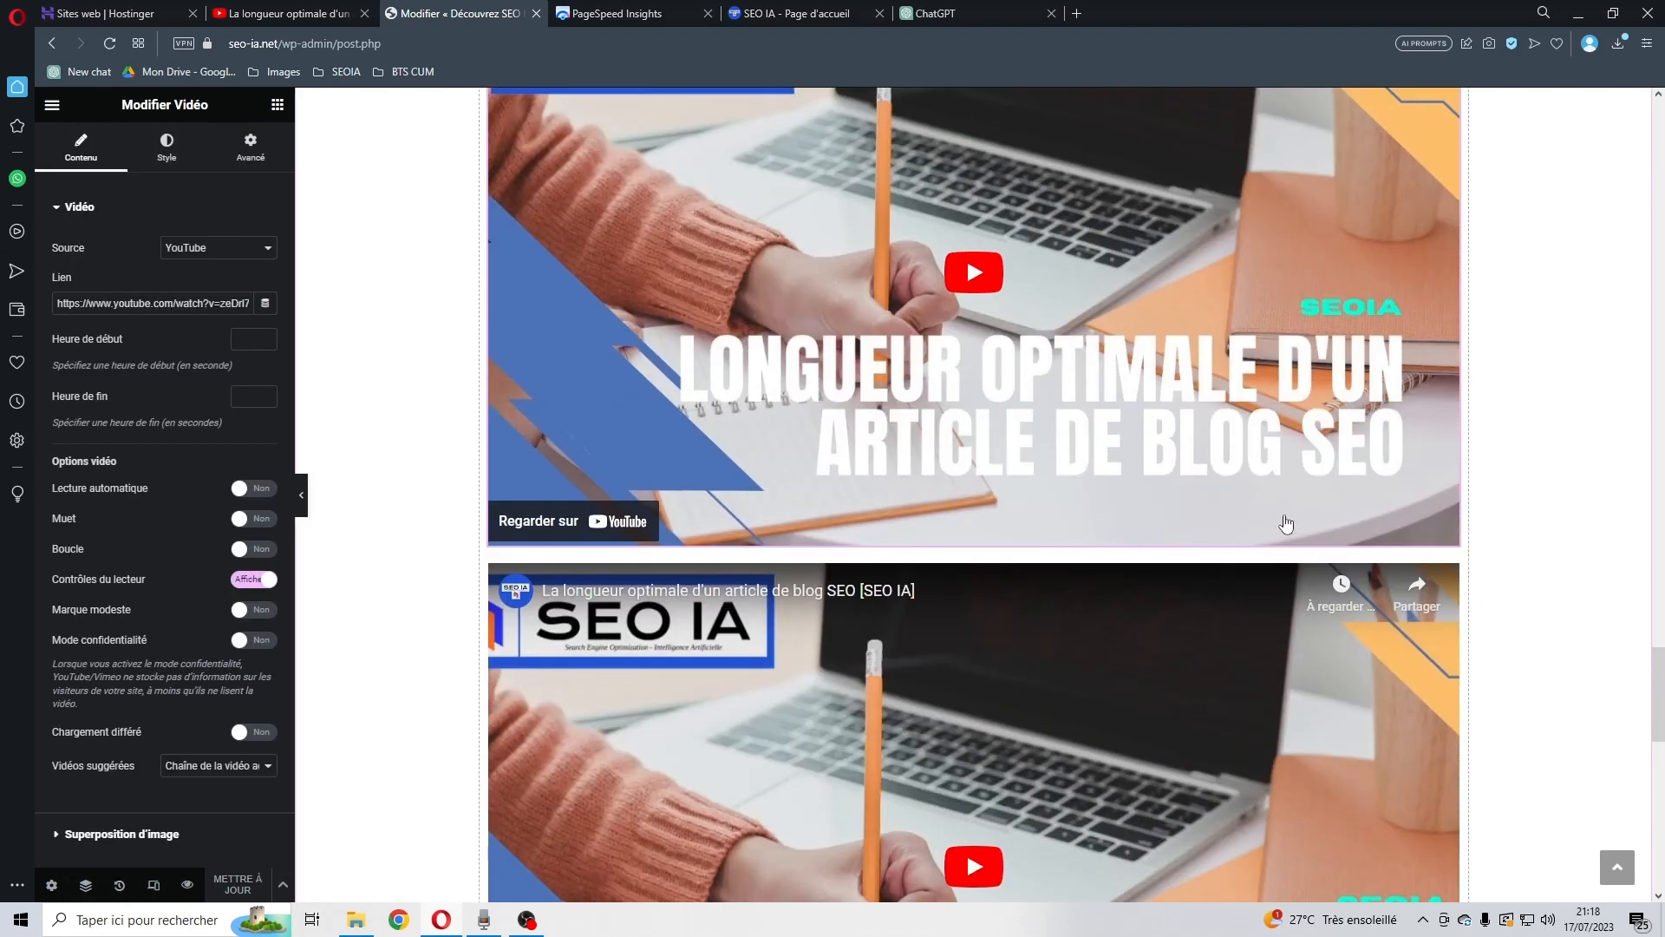
left_click(1449, 573)
scroll(1277, 565, "down", 3)
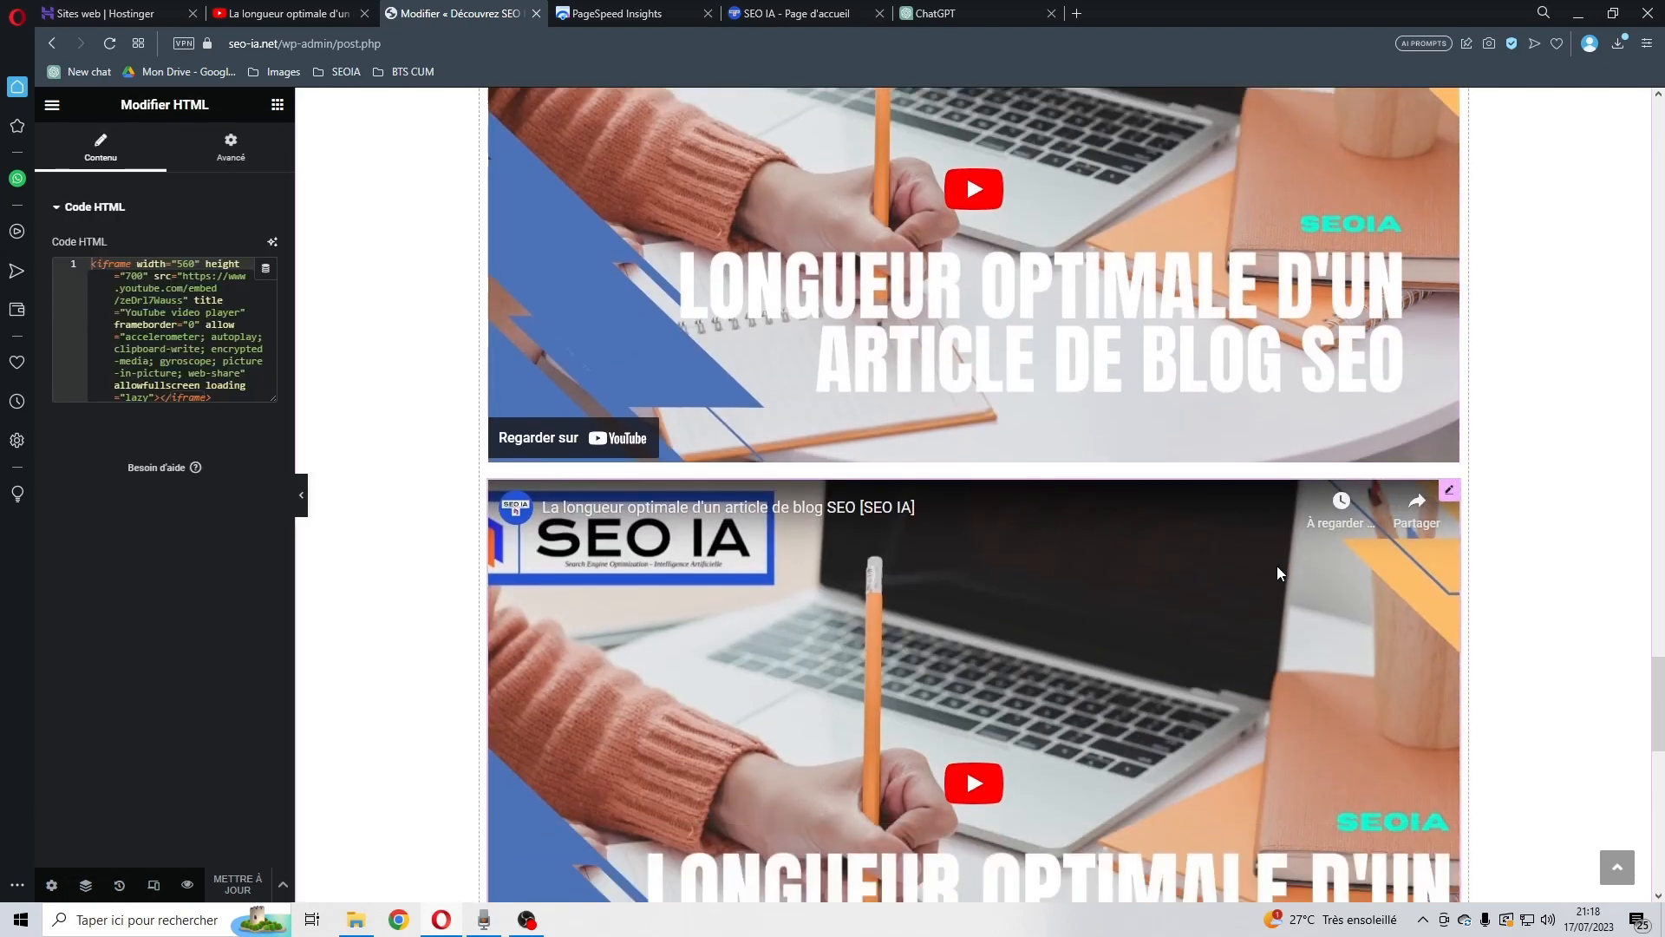
left_click(114, 288)
left_click_drag(160, 317, 263, 440)
left_click_drag(169, 289, 167, 344)
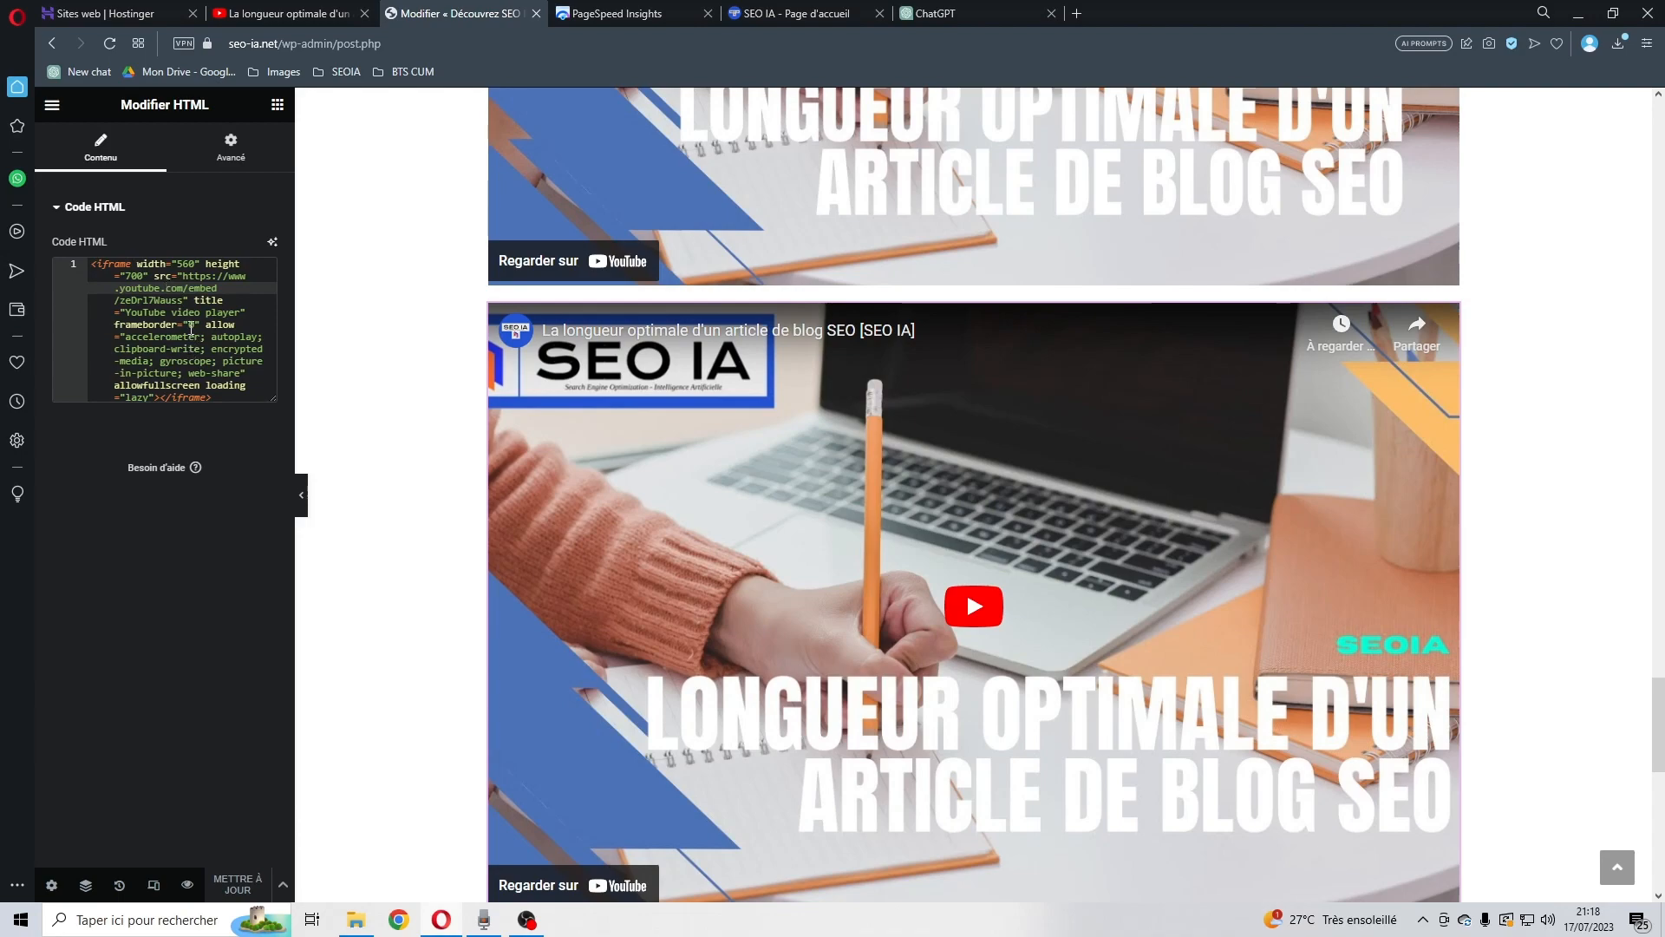
- Switch to the YouTube video about optimal blog article length and copy its iframe embed code
left_click(286, 13)
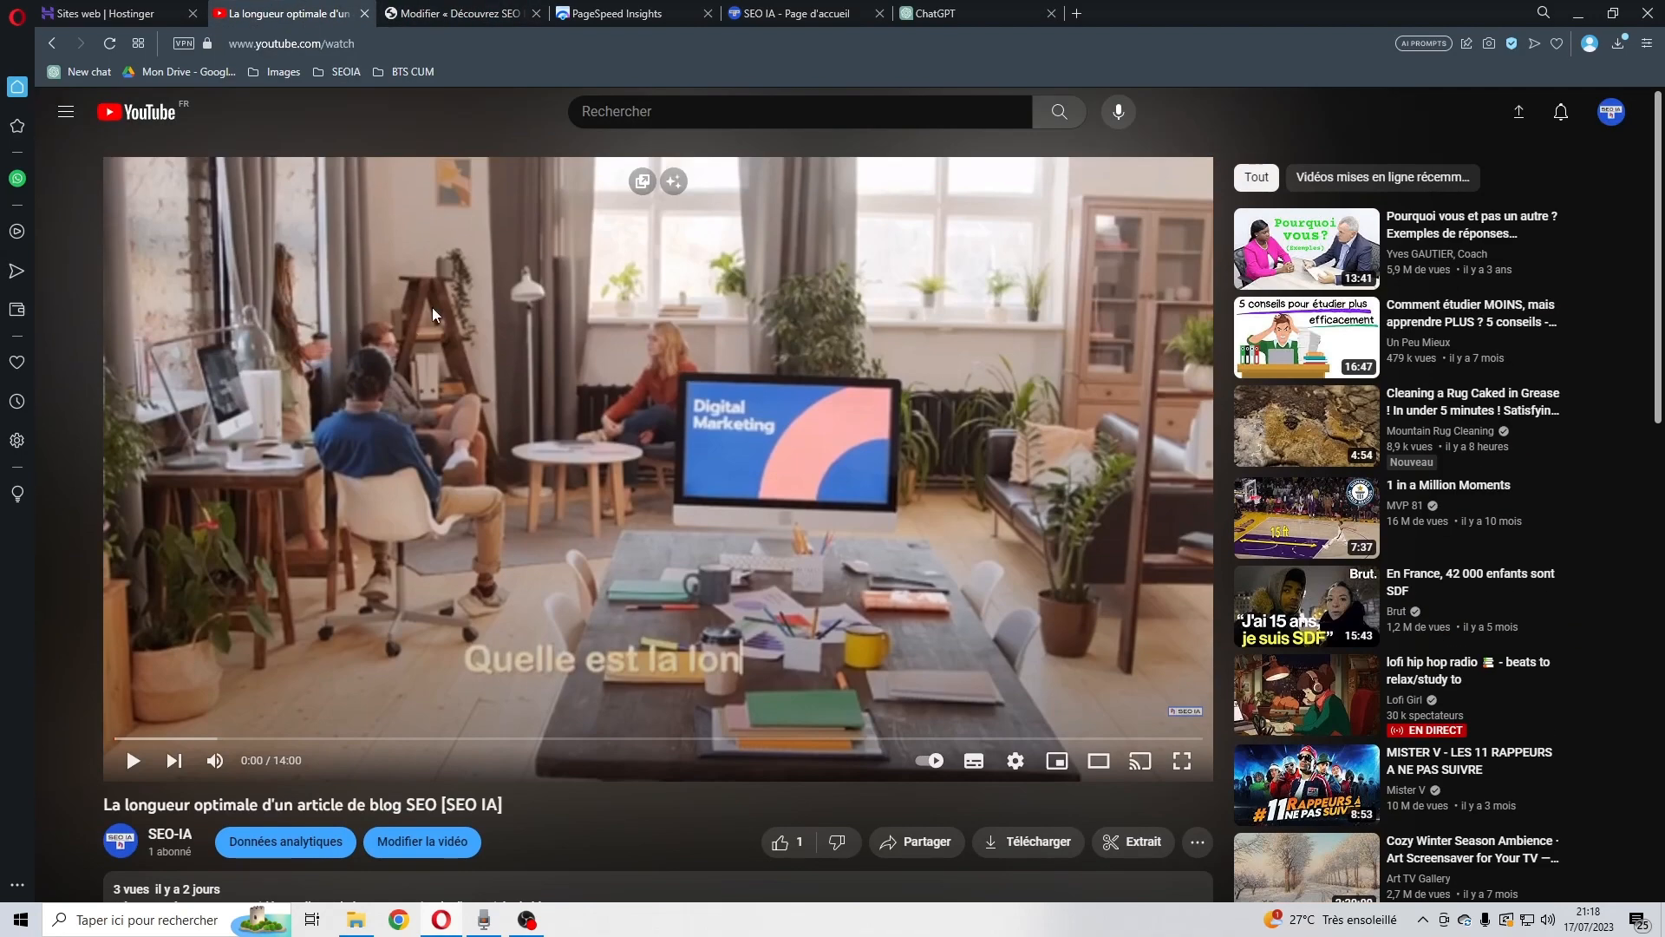
scroll(436, 306, "down", 3)
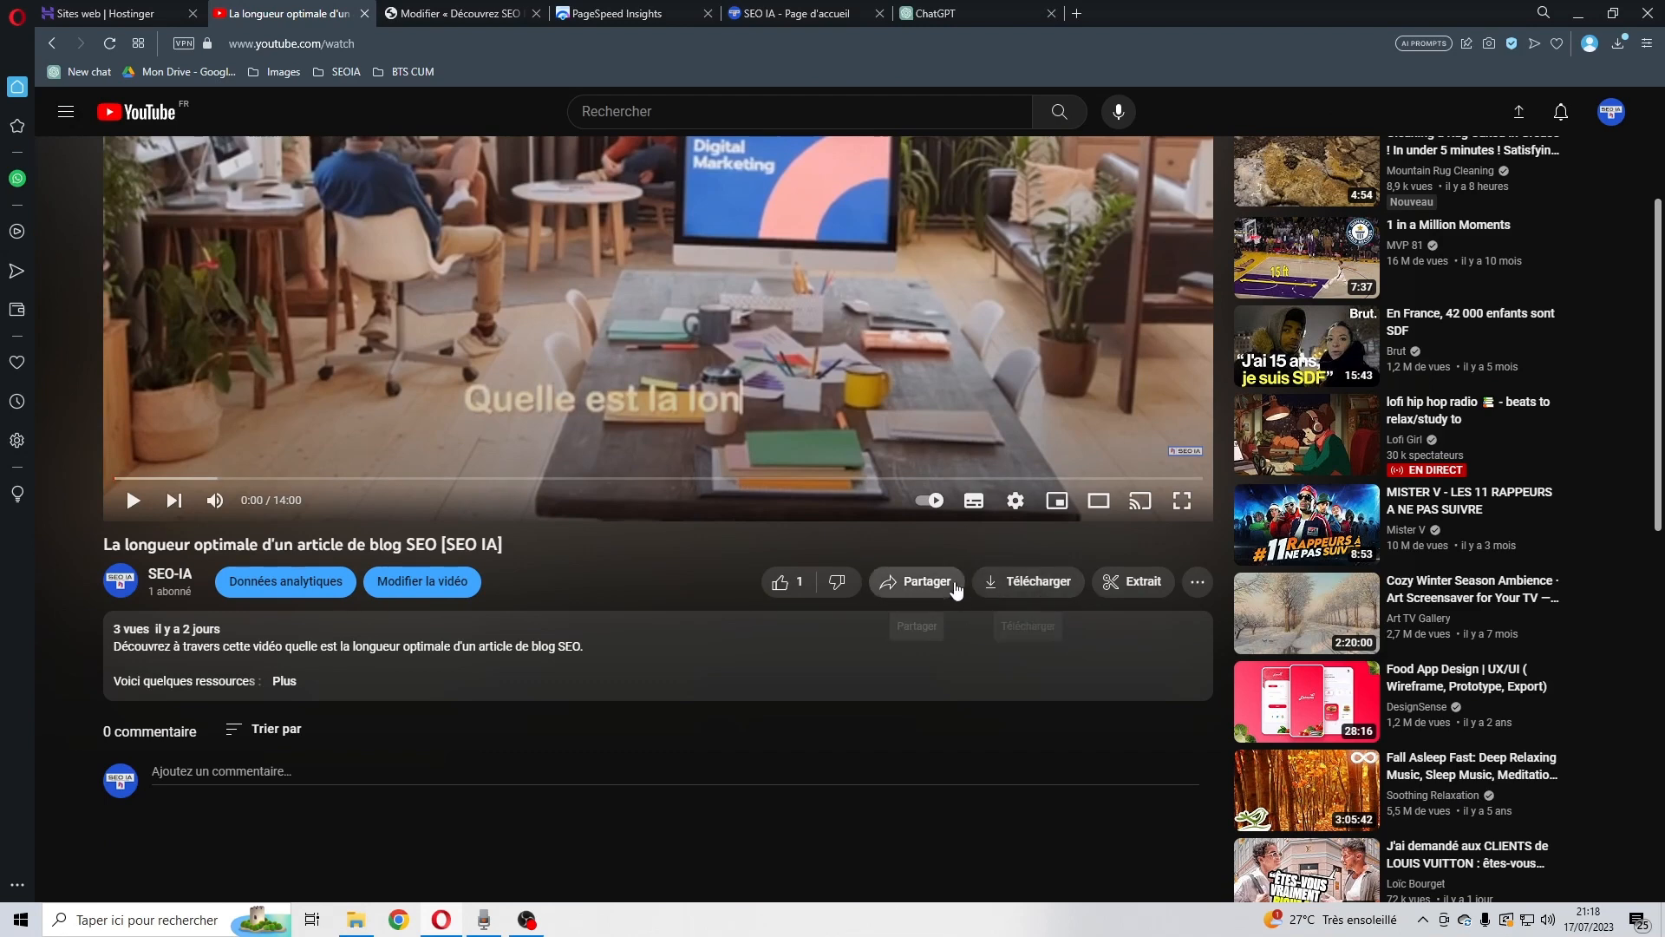
left_click(923, 582)
left_click(687, 506)
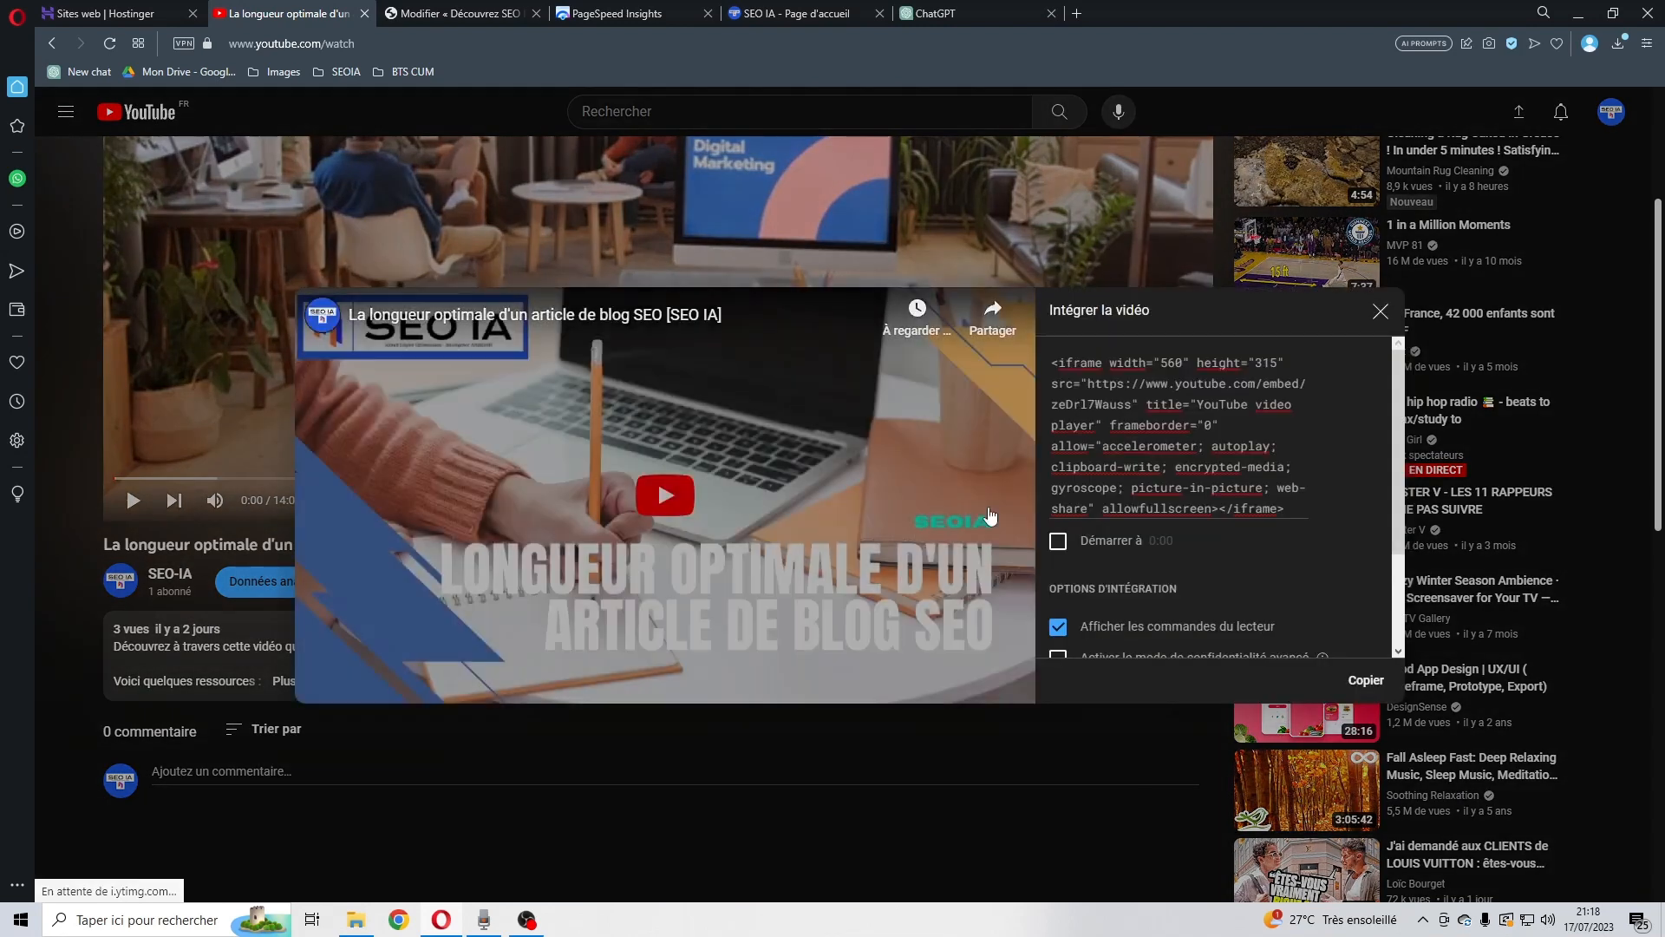
left_click(1363, 683)
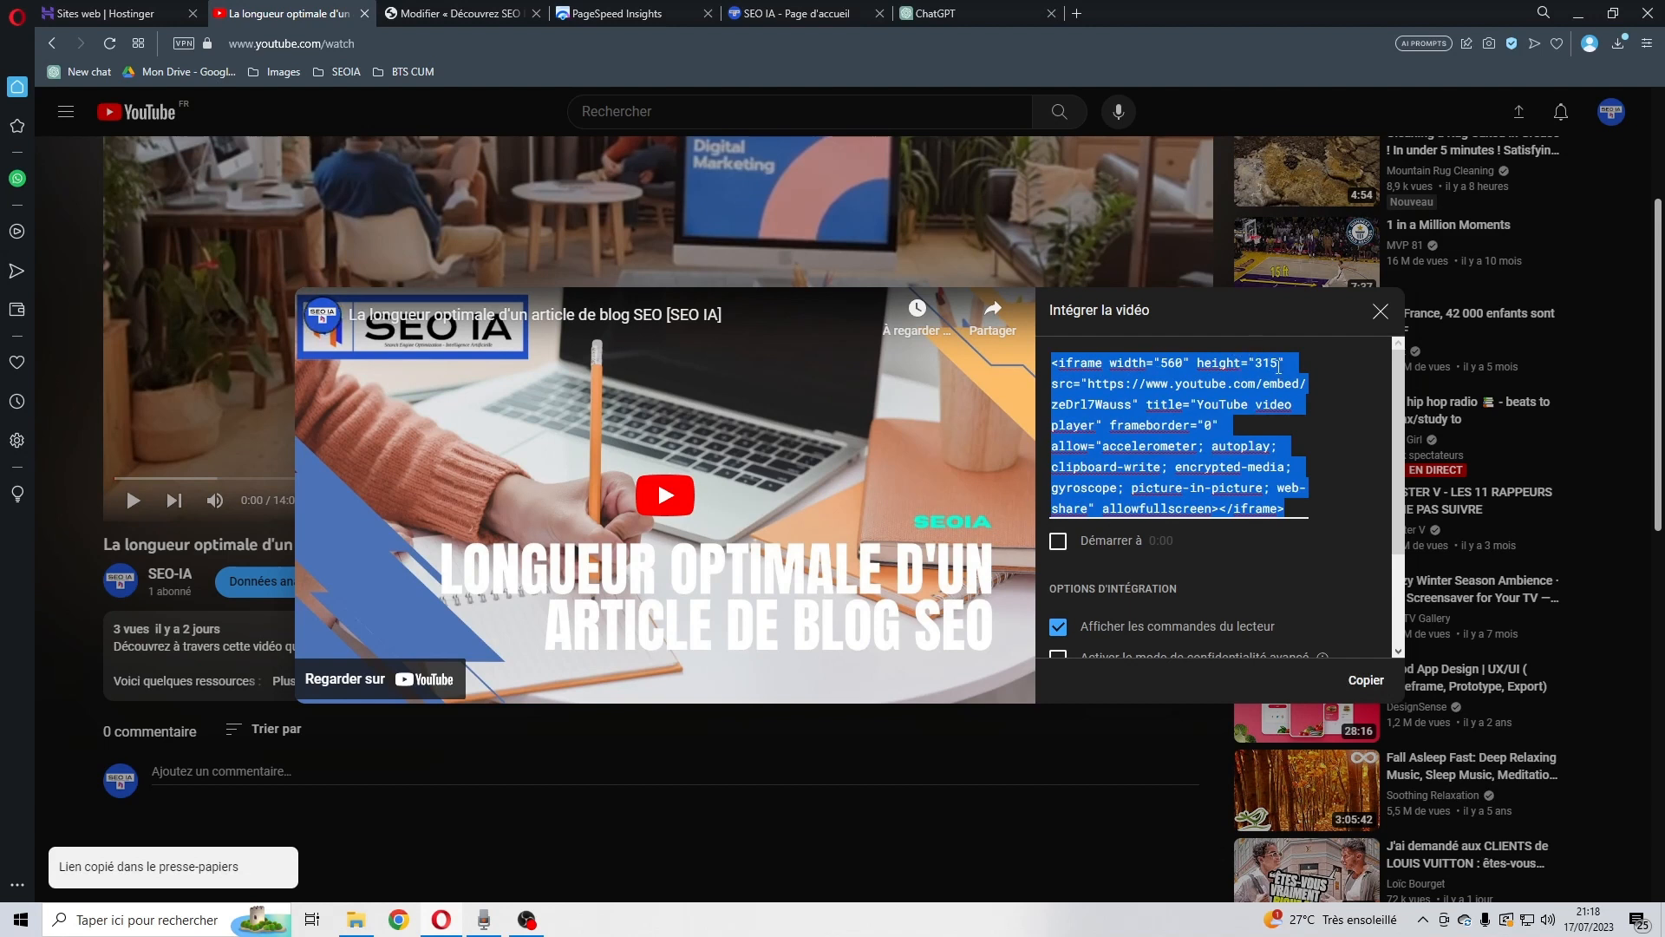
- Examine the height attribute in the YouTube video's iframe embed code
left_click(885, 307)
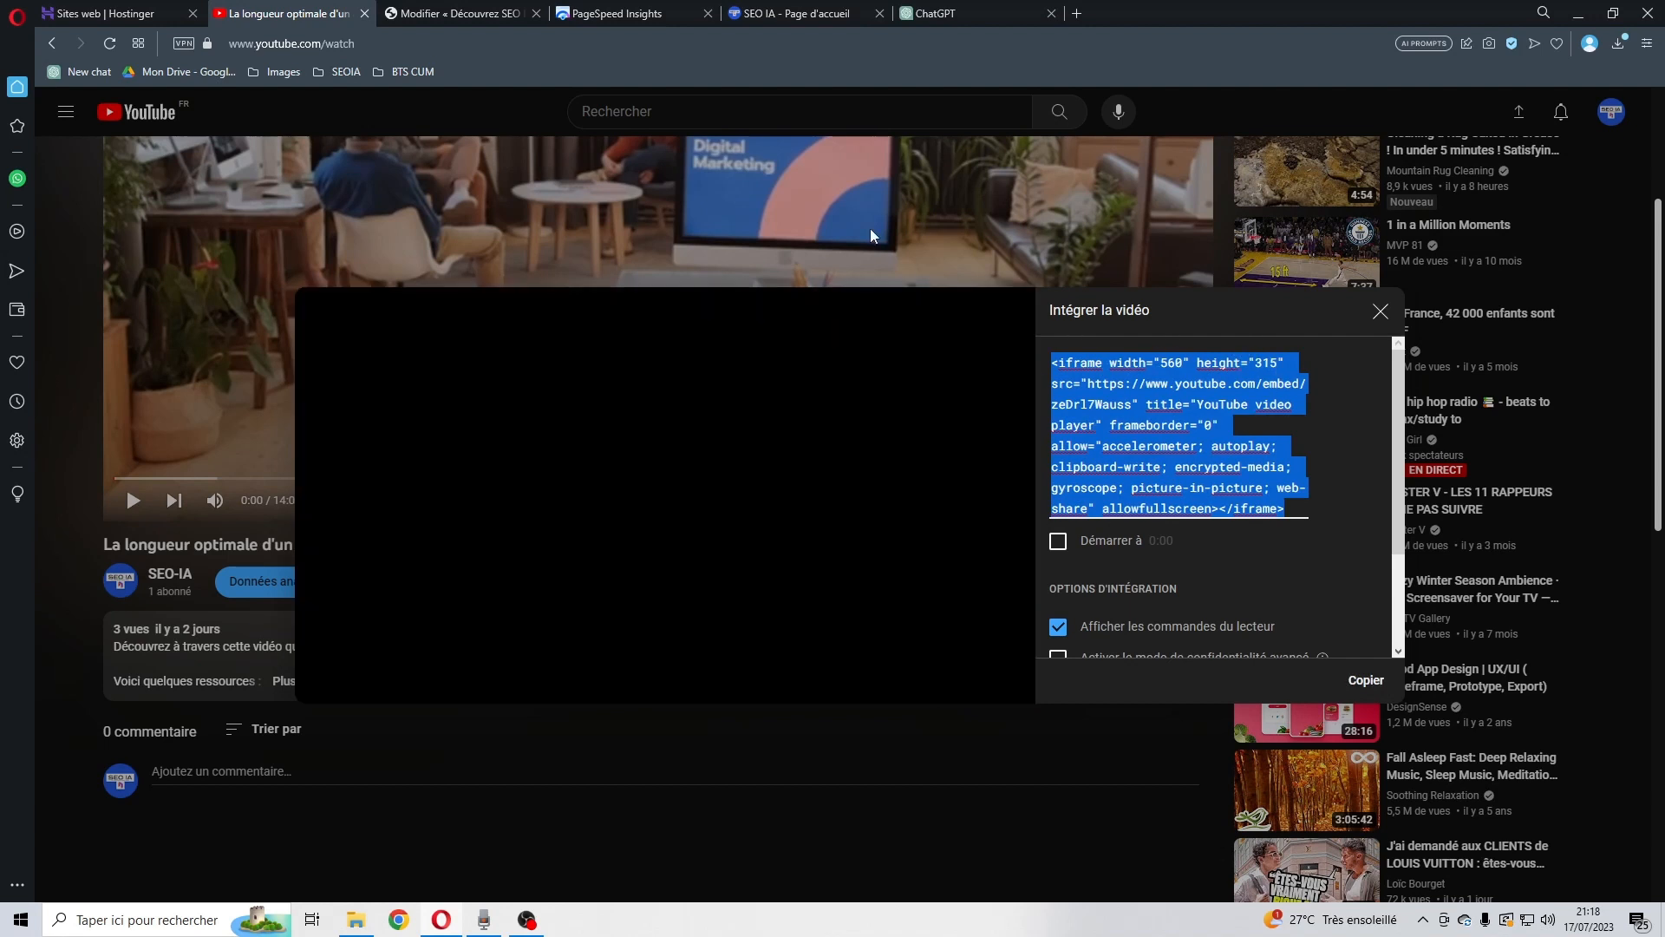
left_click(1269, 361)
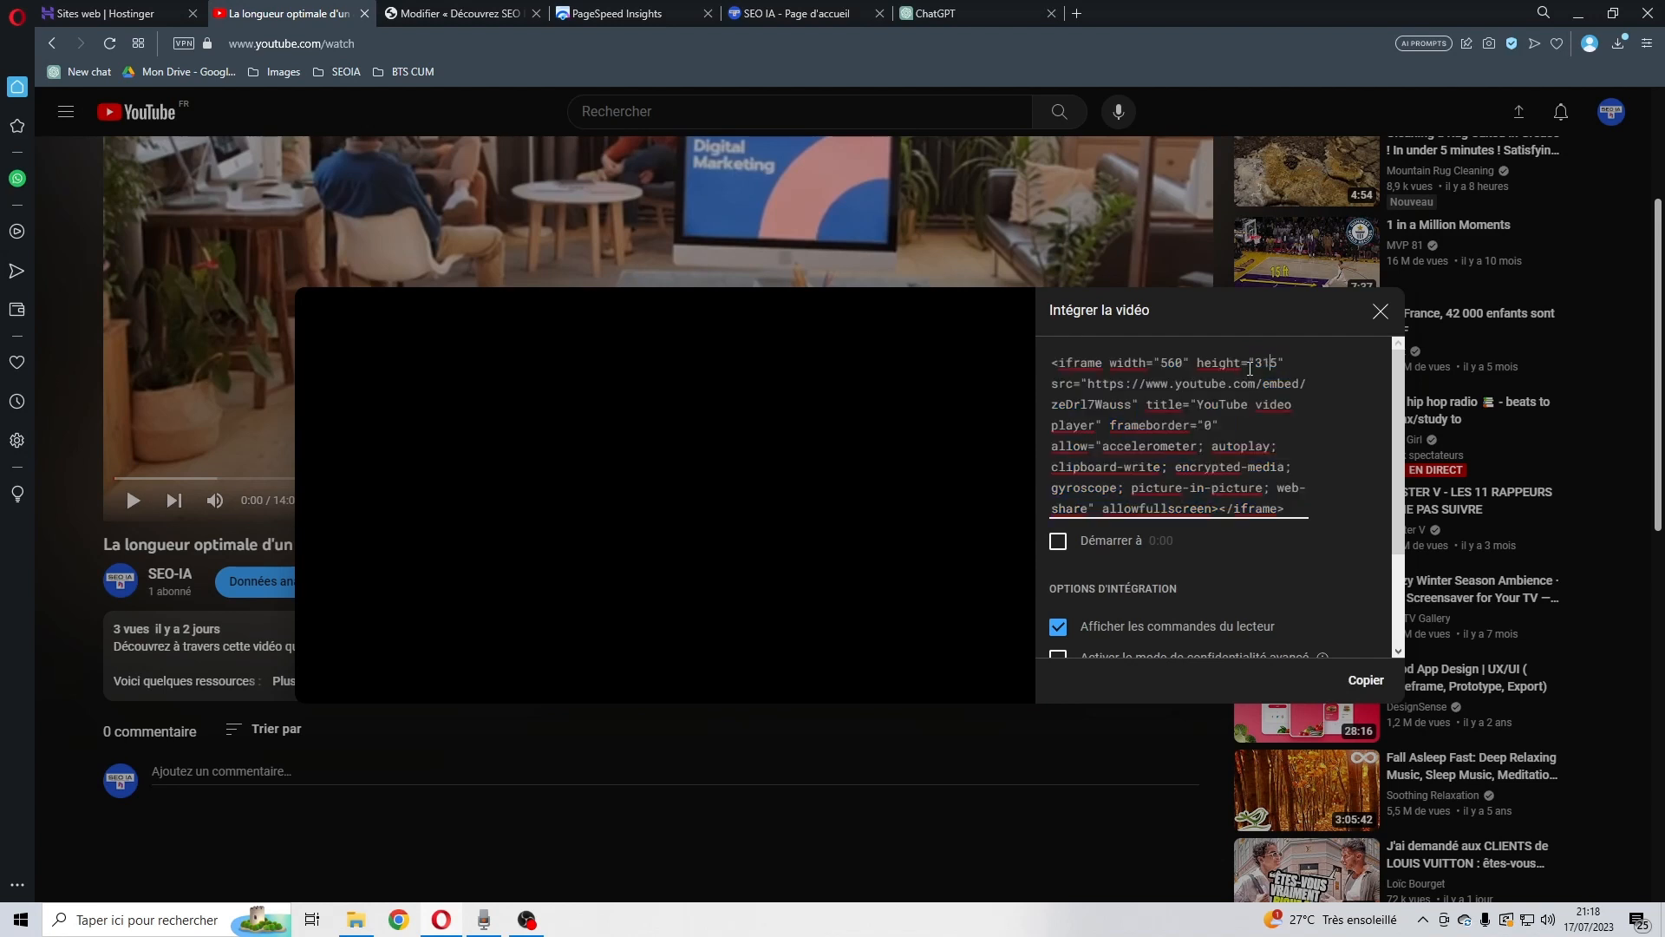
left_click_drag(1259, 362, 1273, 363)
left_click(1269, 362)
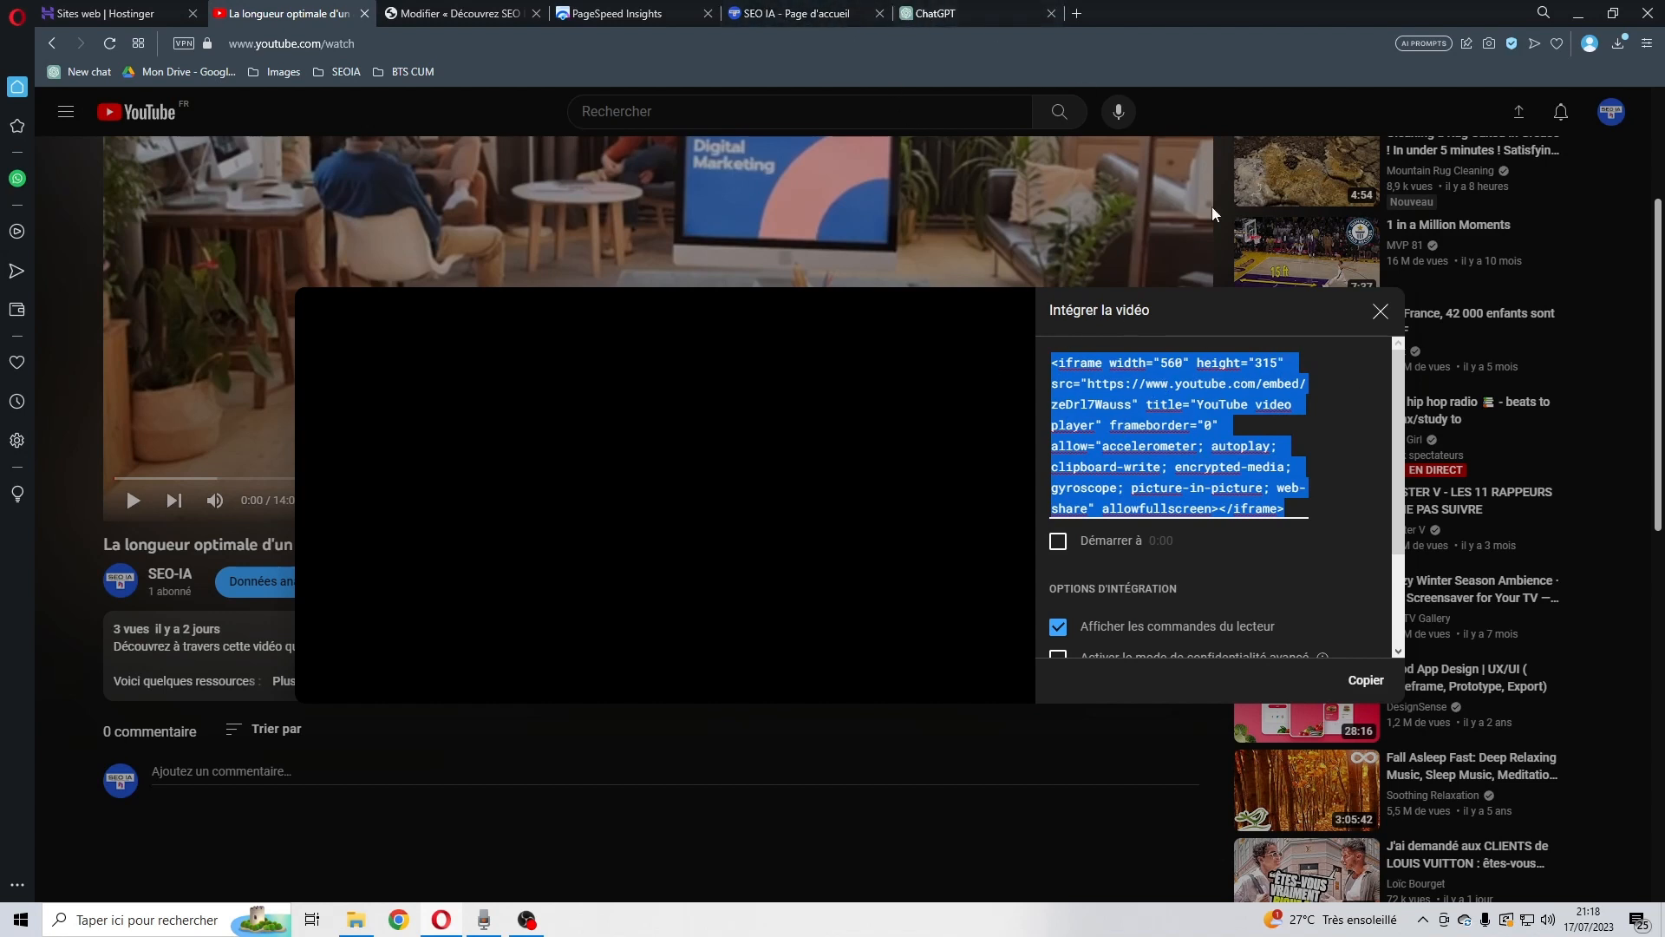
scroll(1153, 420, "down", 3)
scroll(1208, 420, "up", 3)
- Switch to the ChatGPT chat about lazy loading, review the optimisation prompt and copy the generated iframe code
left_click(965, 11)
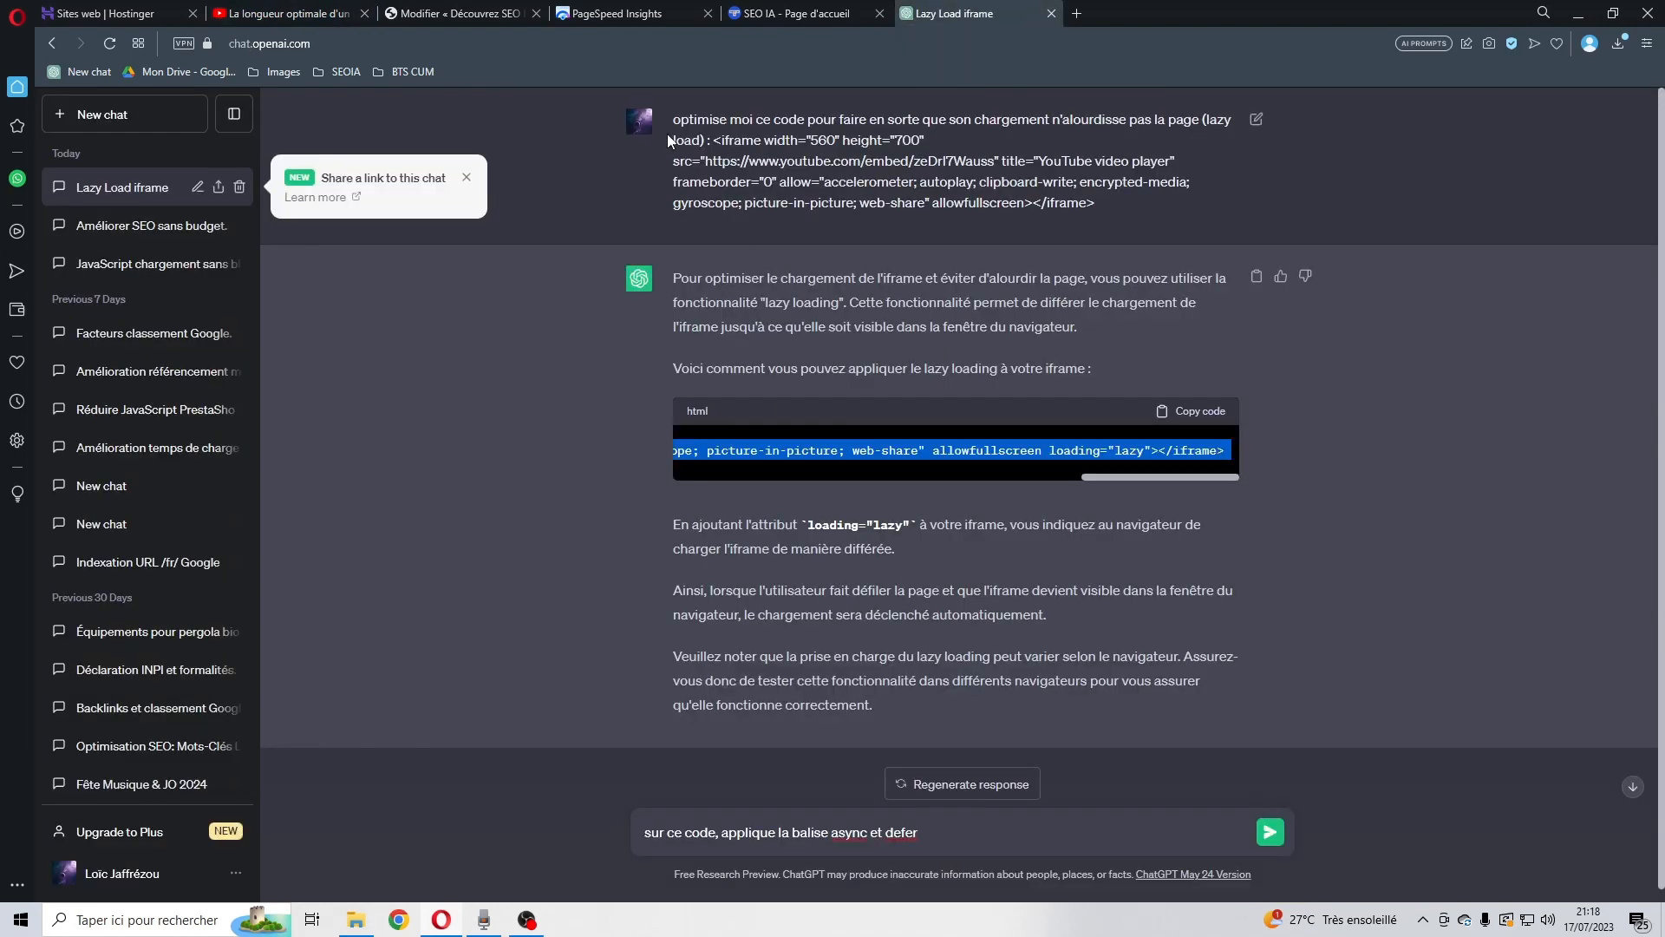
left_click_drag(674, 119, 965, 186)
left_click(720, 141)
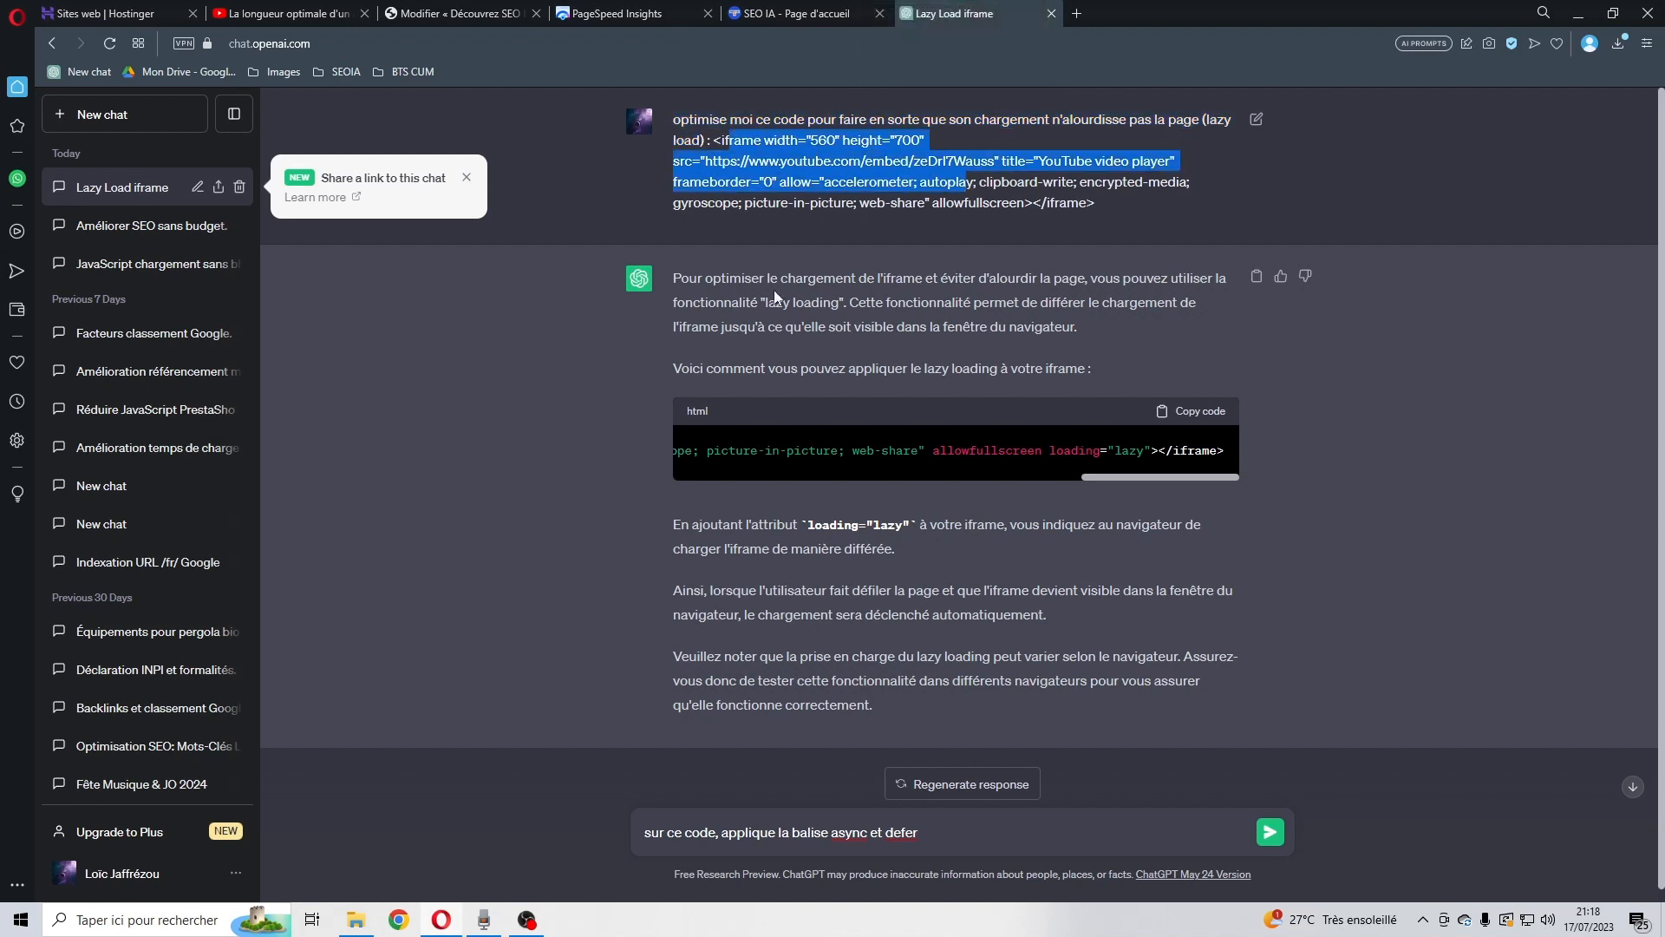
left_click(683, 444)
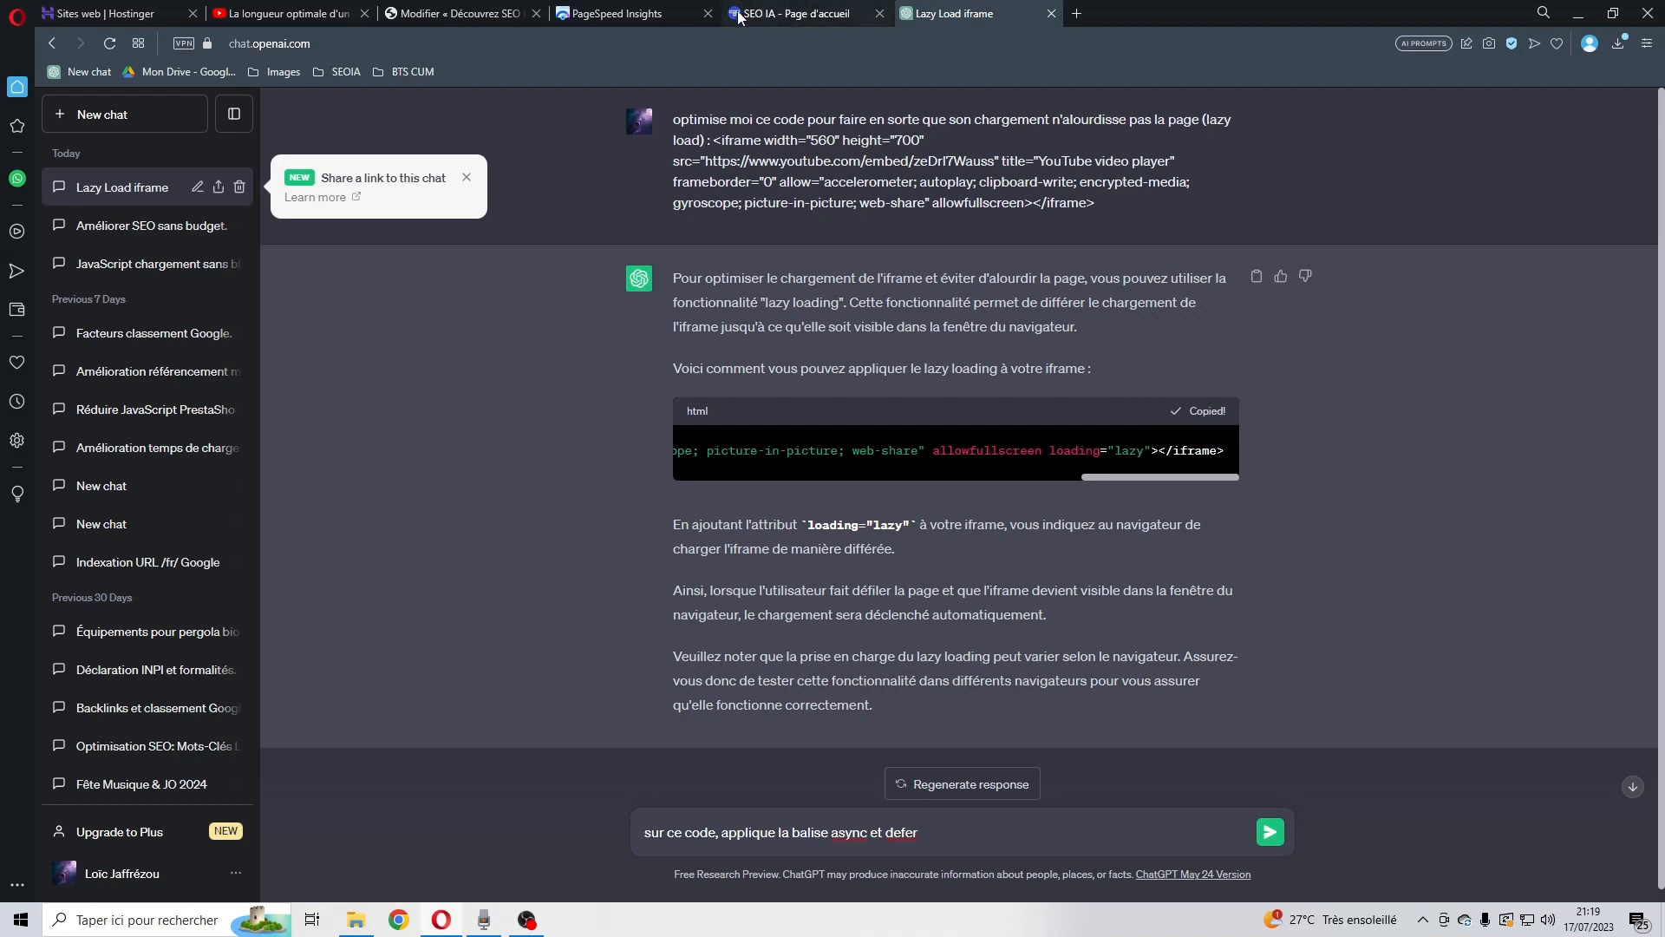
- Switch to the Elementor page editor and compare the HTML widget's lazy-loaded iframe code with its rendered video
left_click(455, 13)
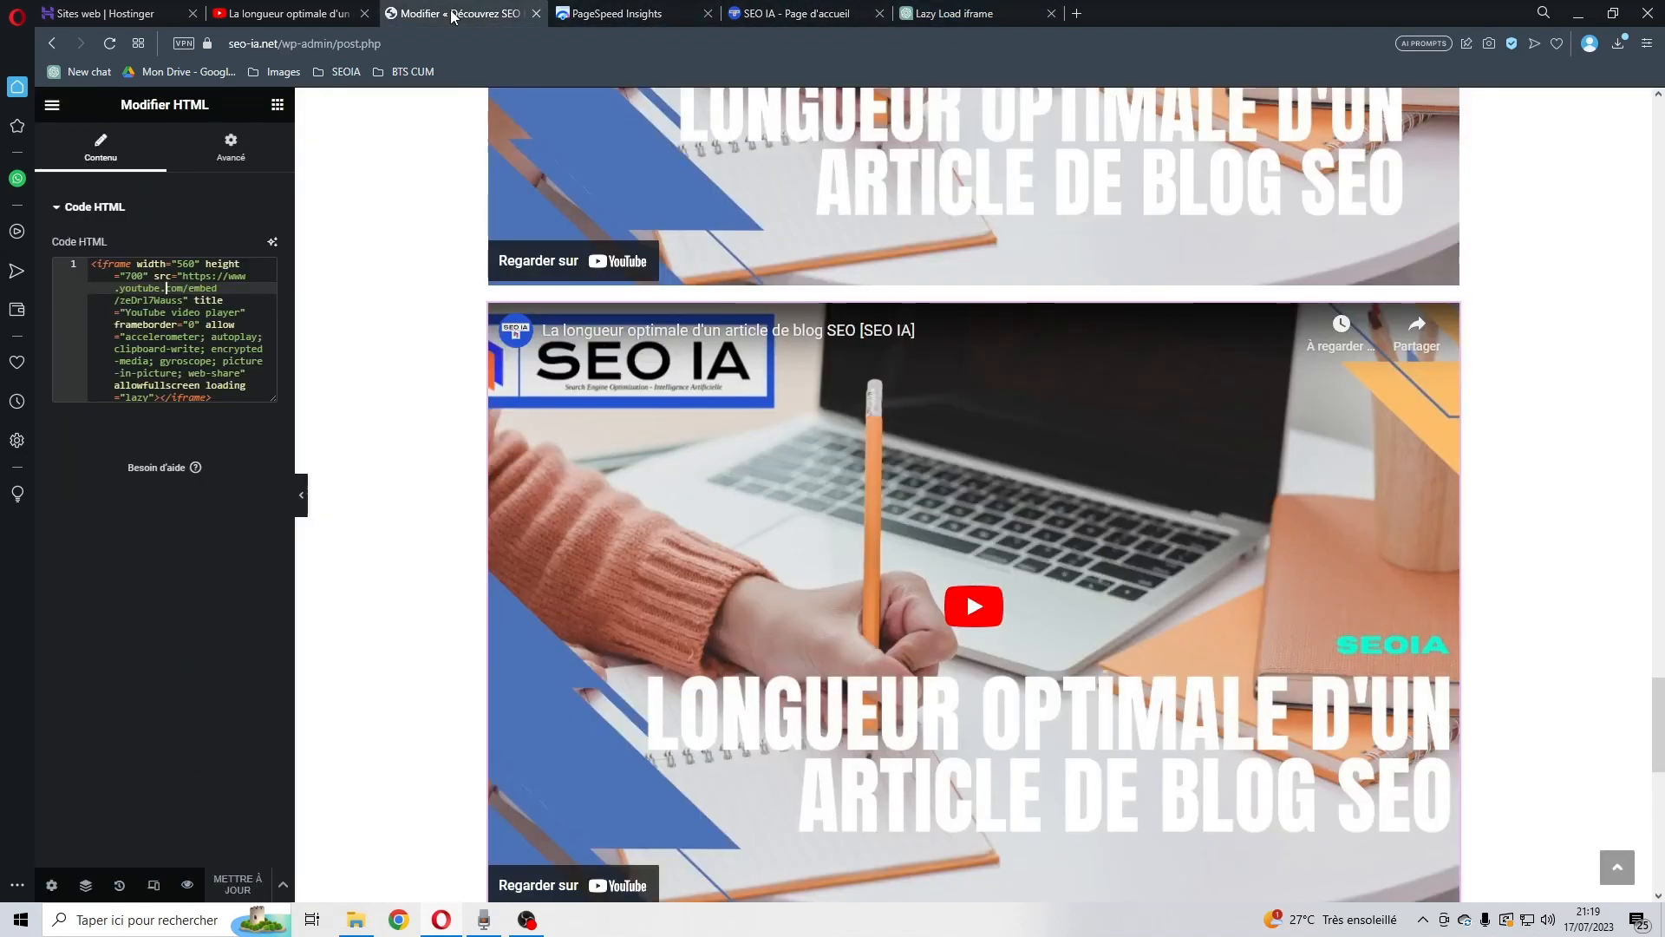
left_click(172, 324)
key("ctrl+a")
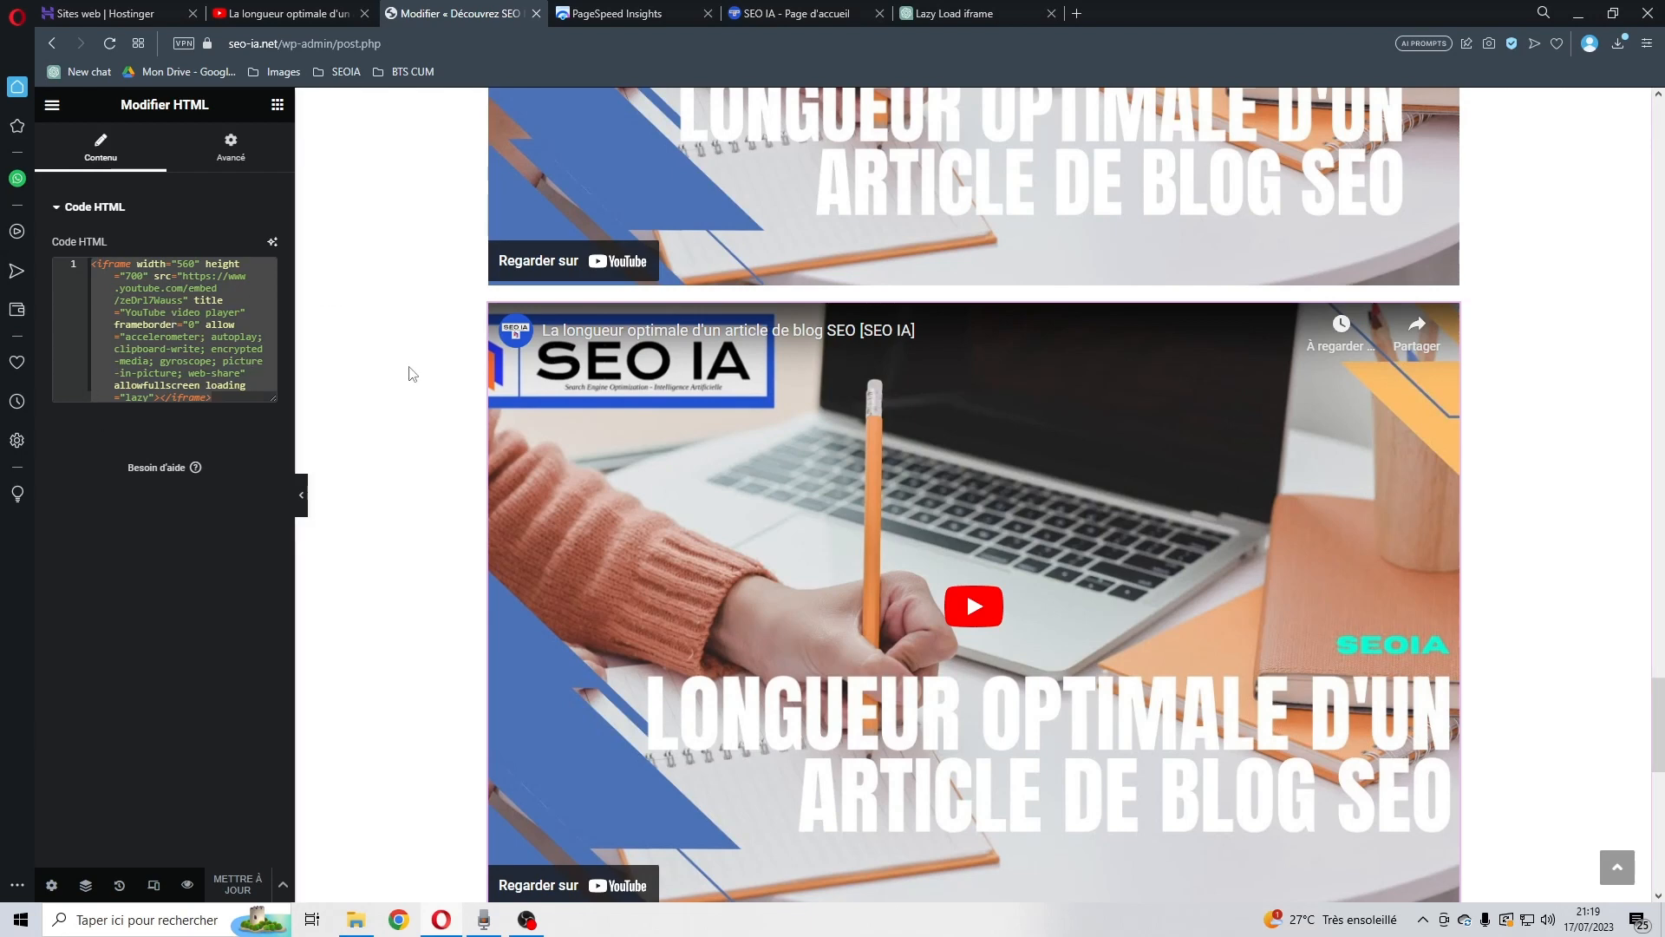
scroll(928, 589, "down", 3)
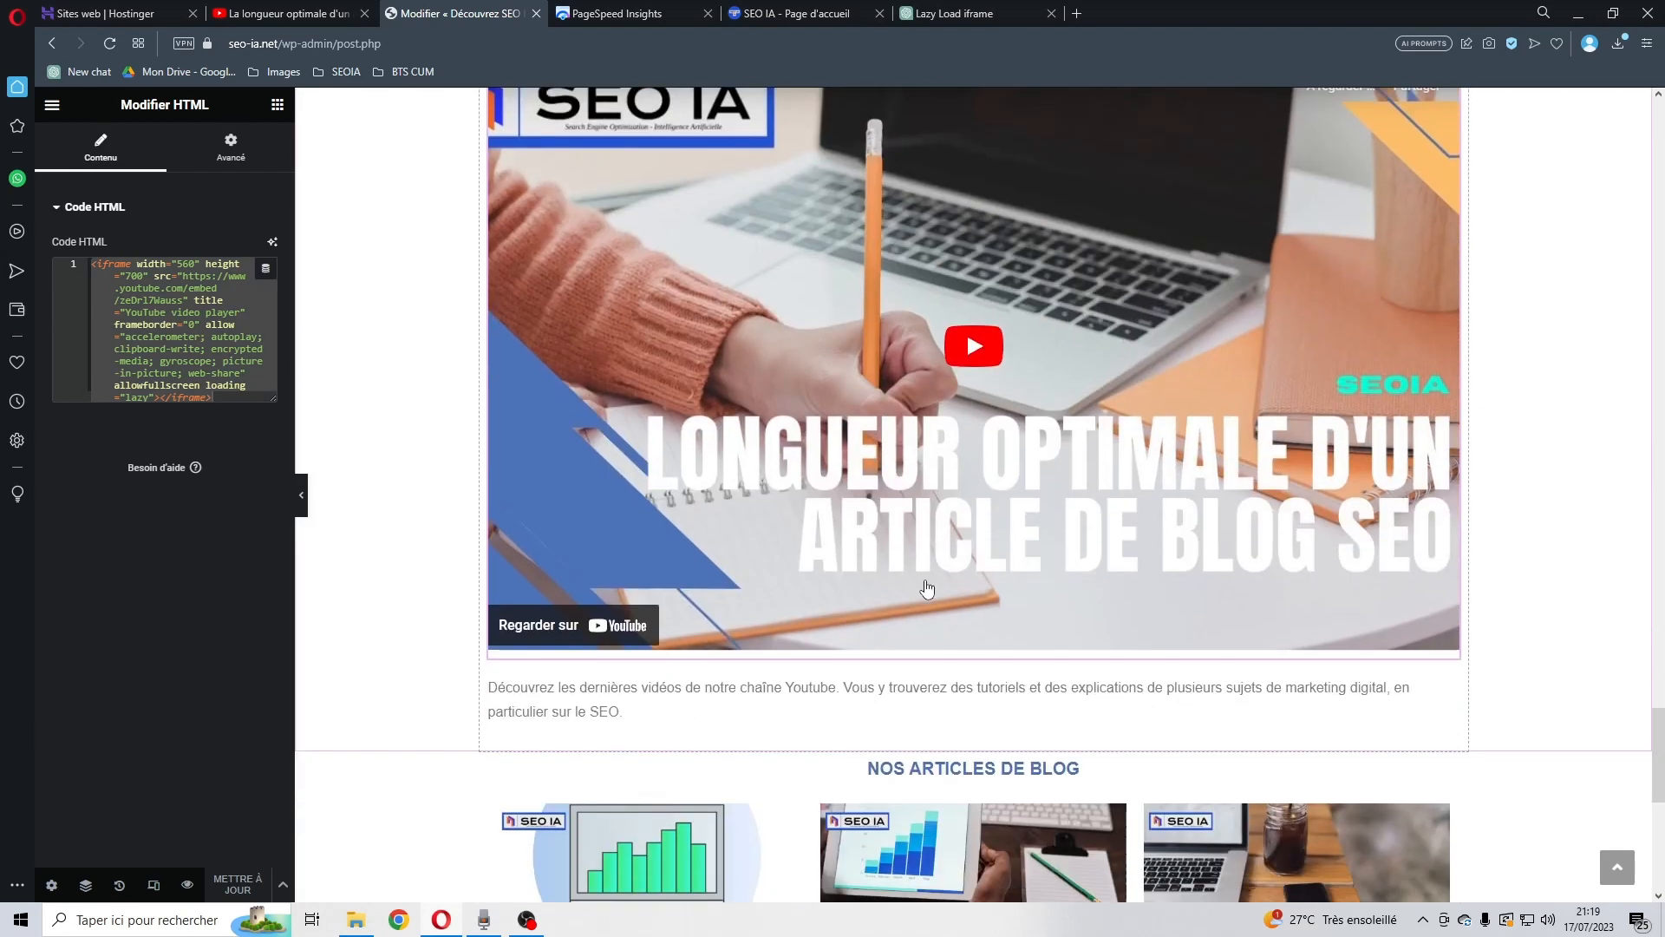
scroll(823, 444, "up", 1)
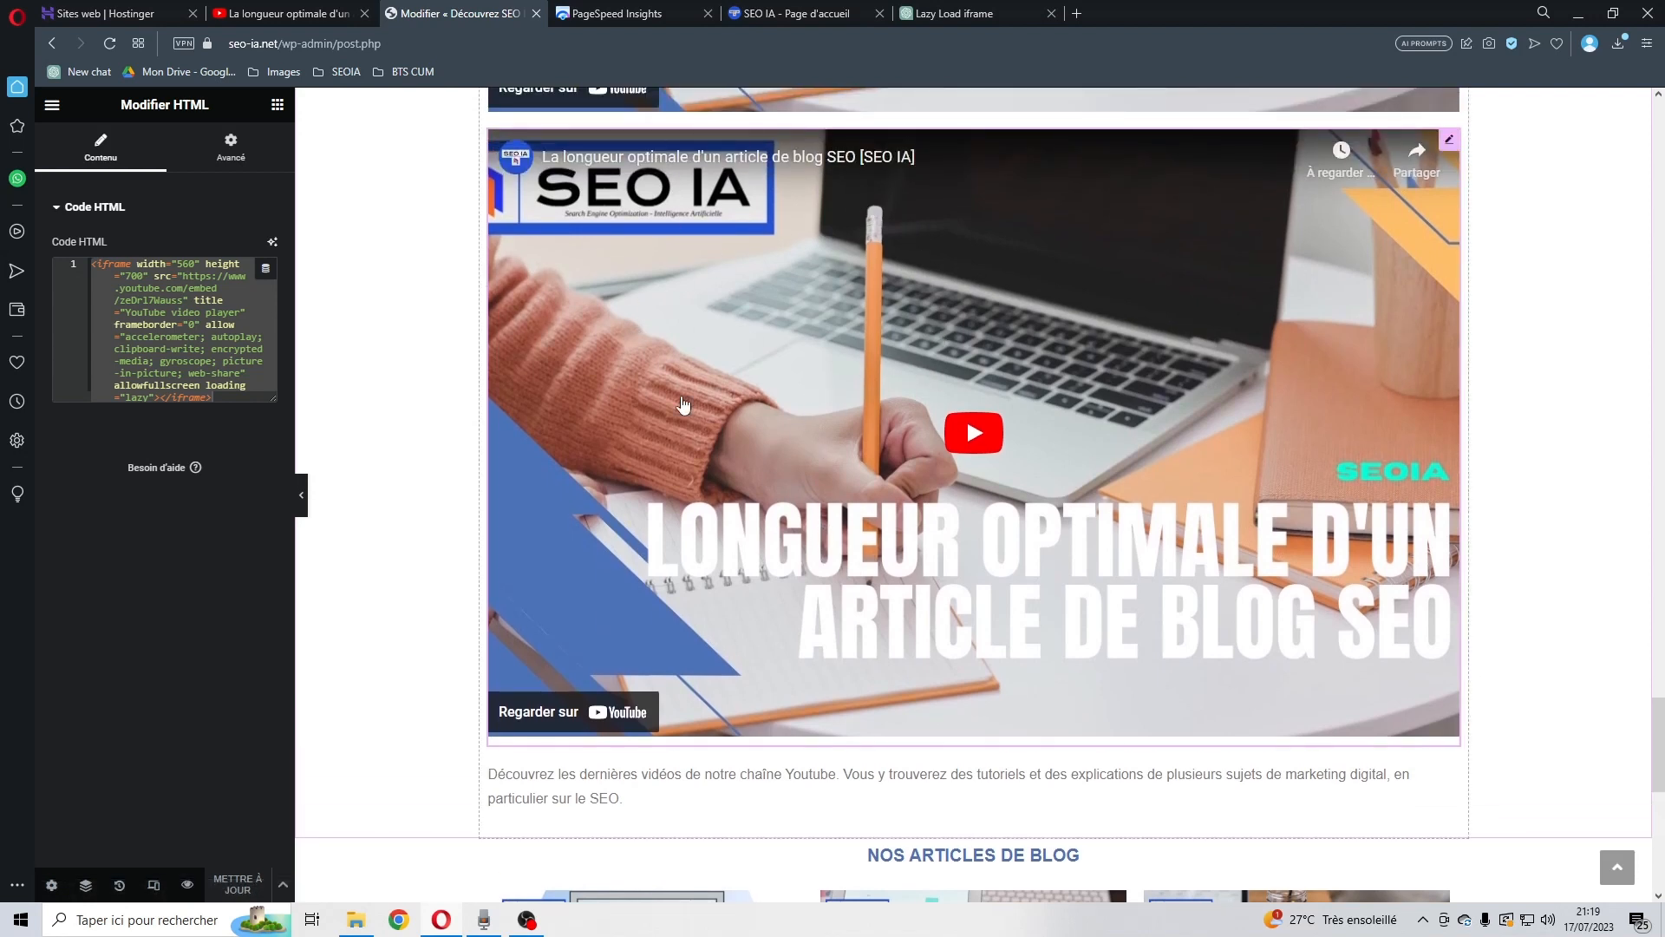
scroll(834, 351, "up", 5)
scroll(846, 350, "up", 2)
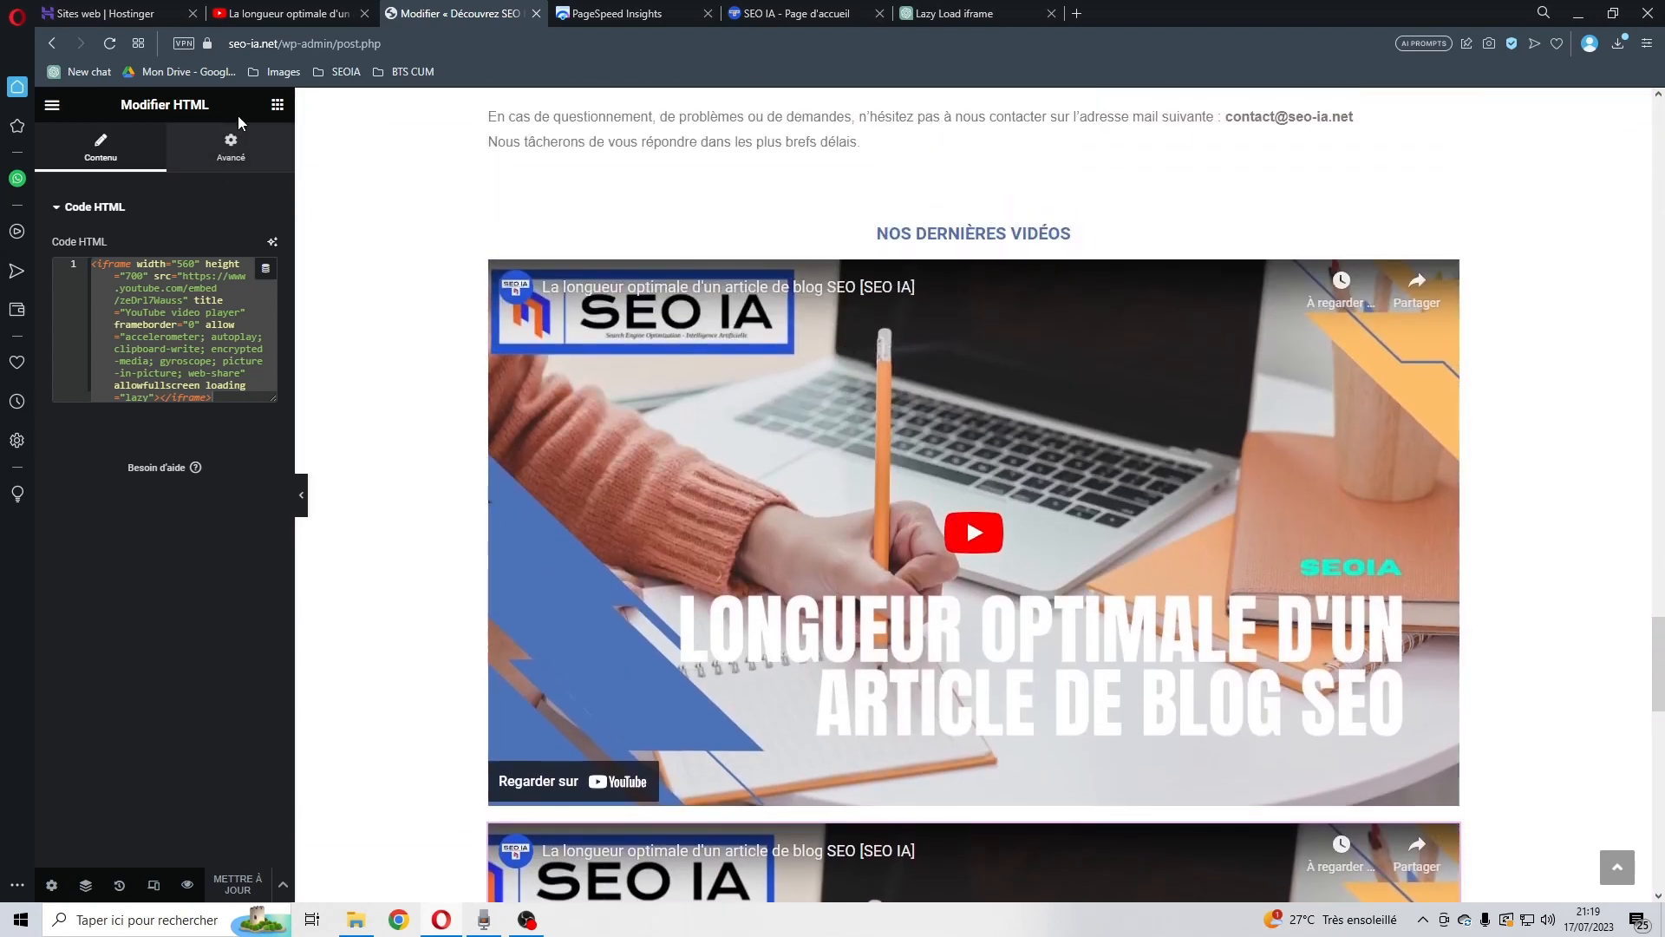
- Locate the Video widget in the Elementor widget library and examine the link setting of the page's first video
left_click(277, 104)
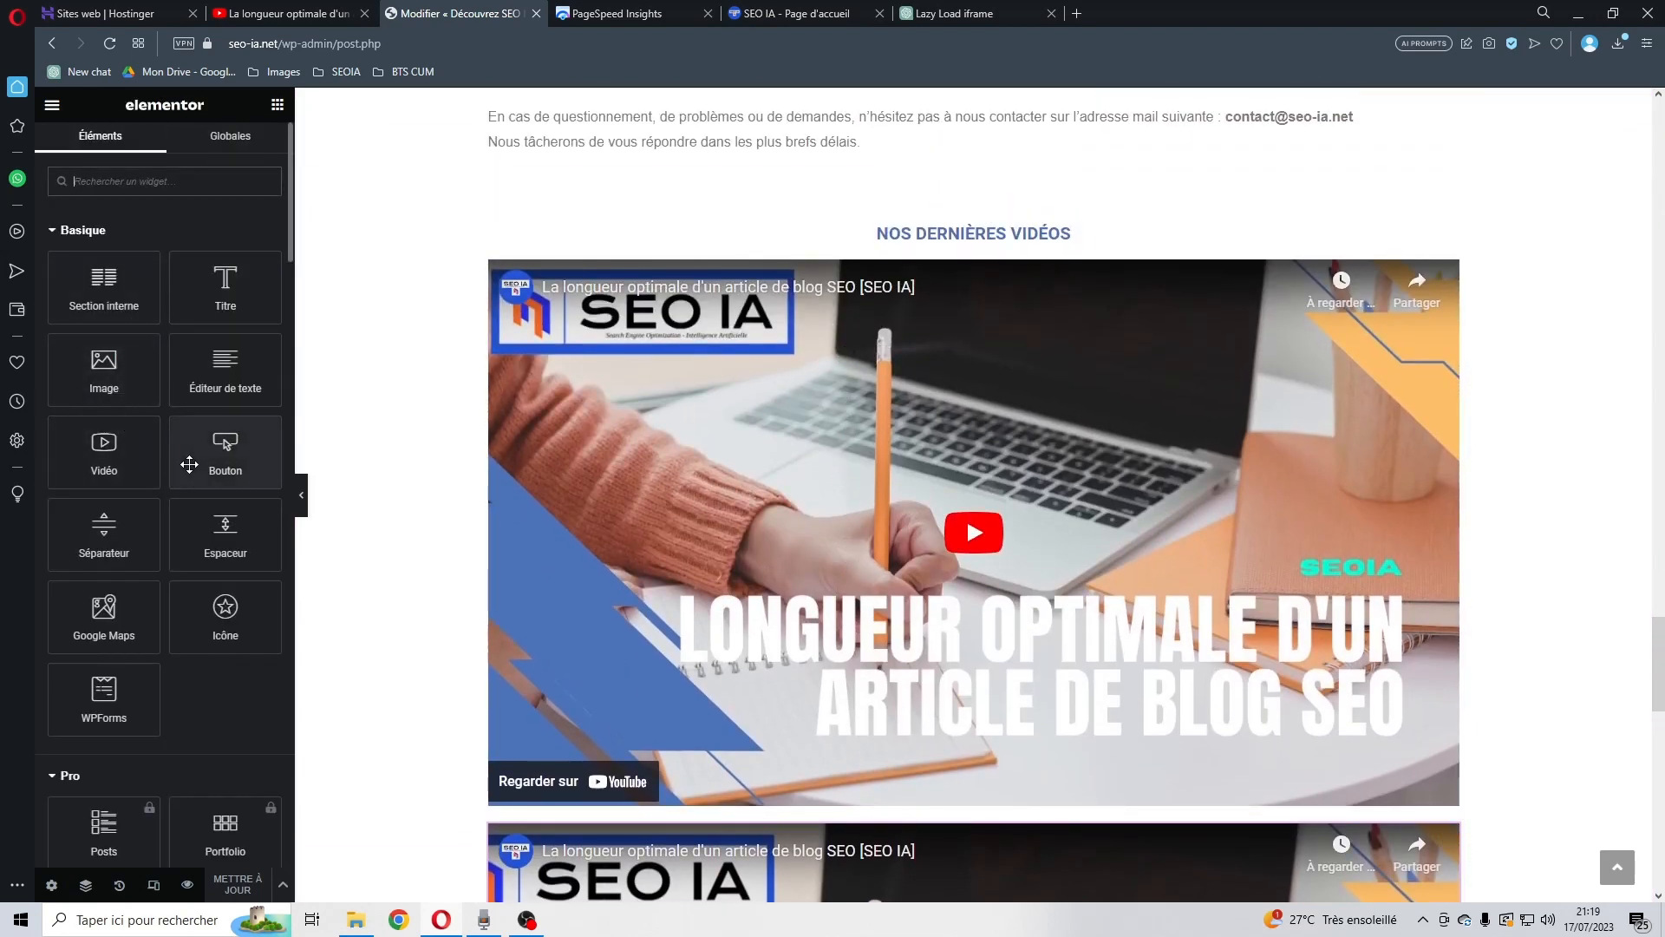
mouse_move(108, 451)
left_mouse_down()
mouse_move(771, 324)
mouse_move(100, 447)
left_mouse_up()
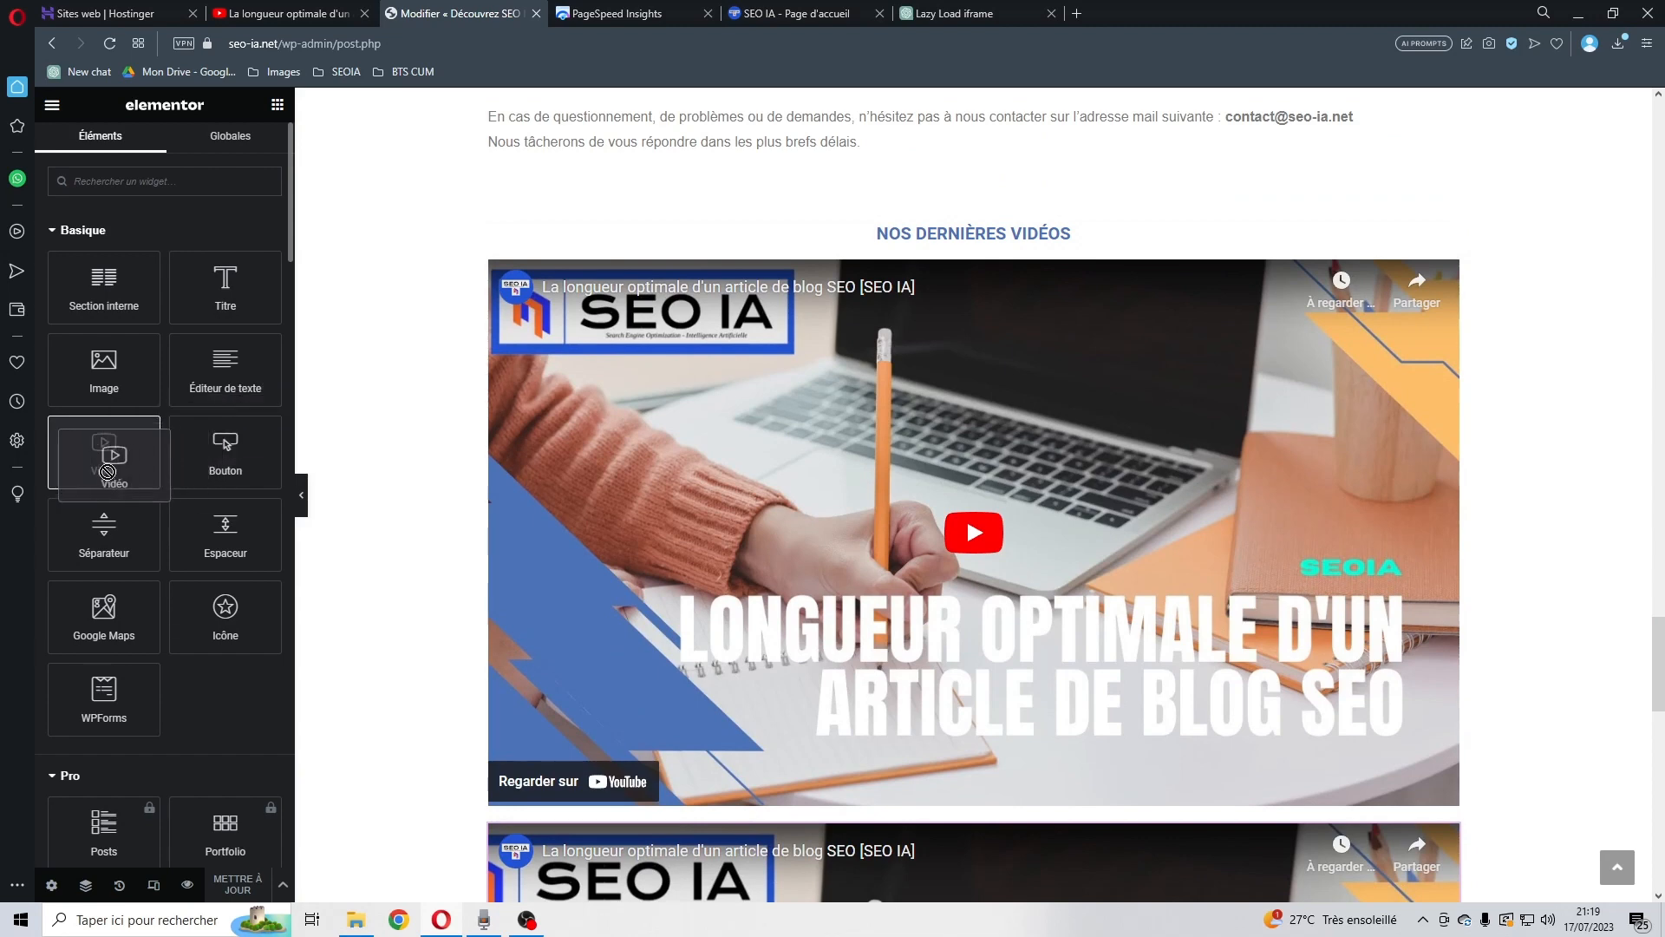
left_click(1457, 267)
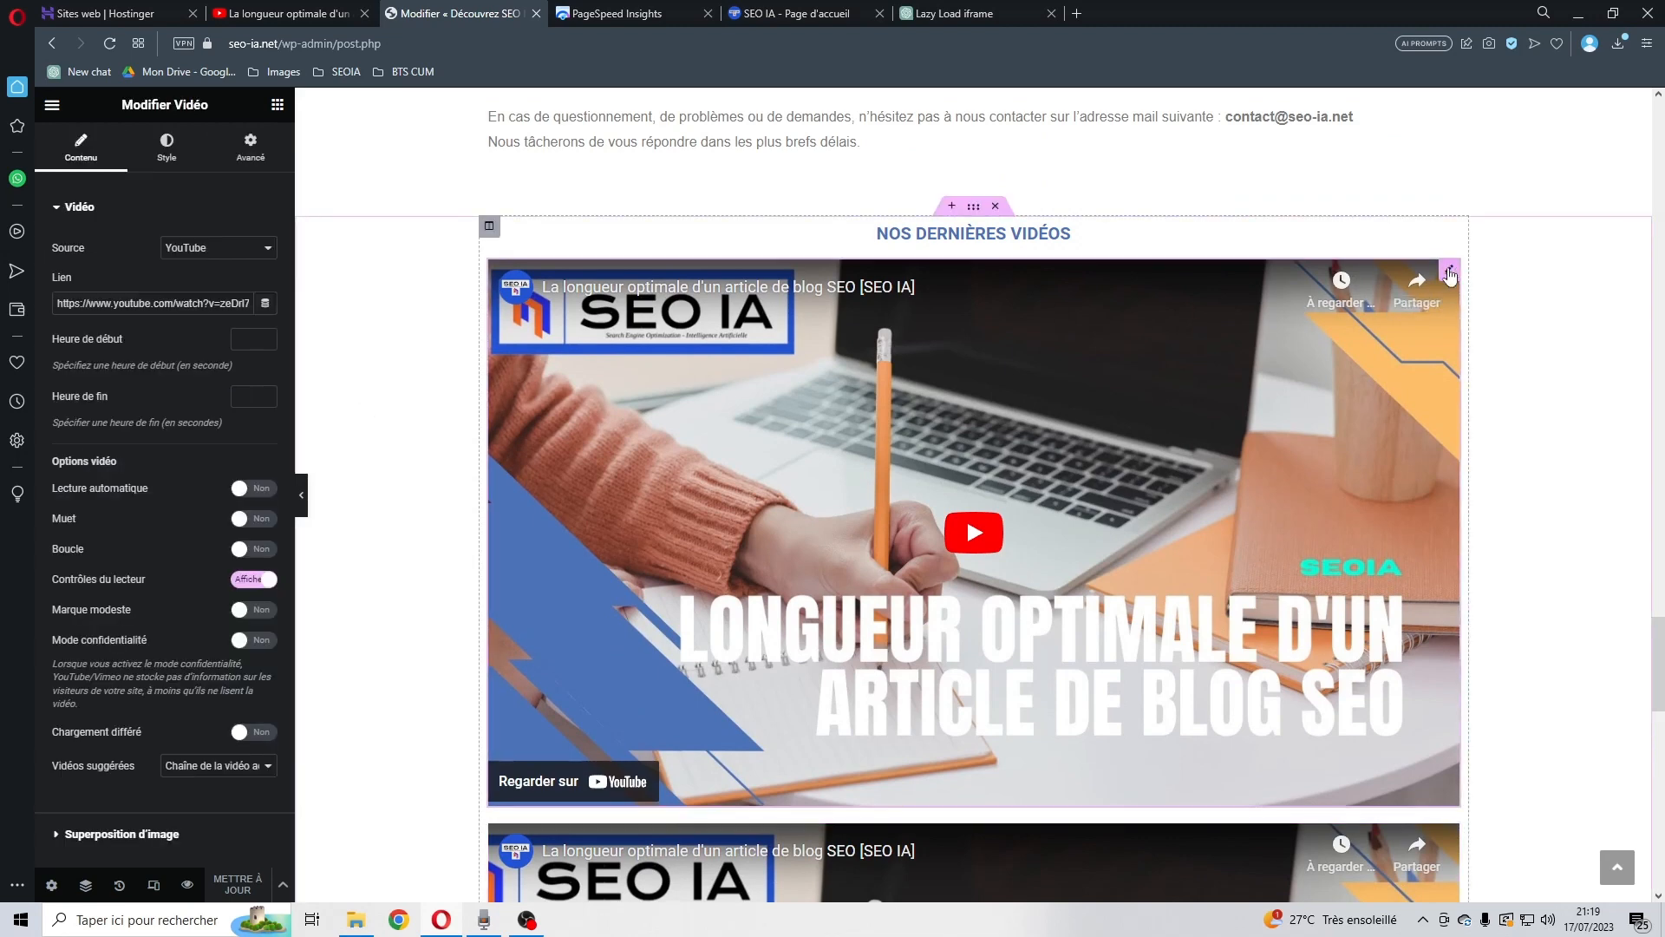
left_click_drag(163, 303, 386, 309)
- Compare the Video widget's player with the HTML widget's player in the NOS DERNIÈRES VIDÉOS section
scroll(386, 308, "down", 5)
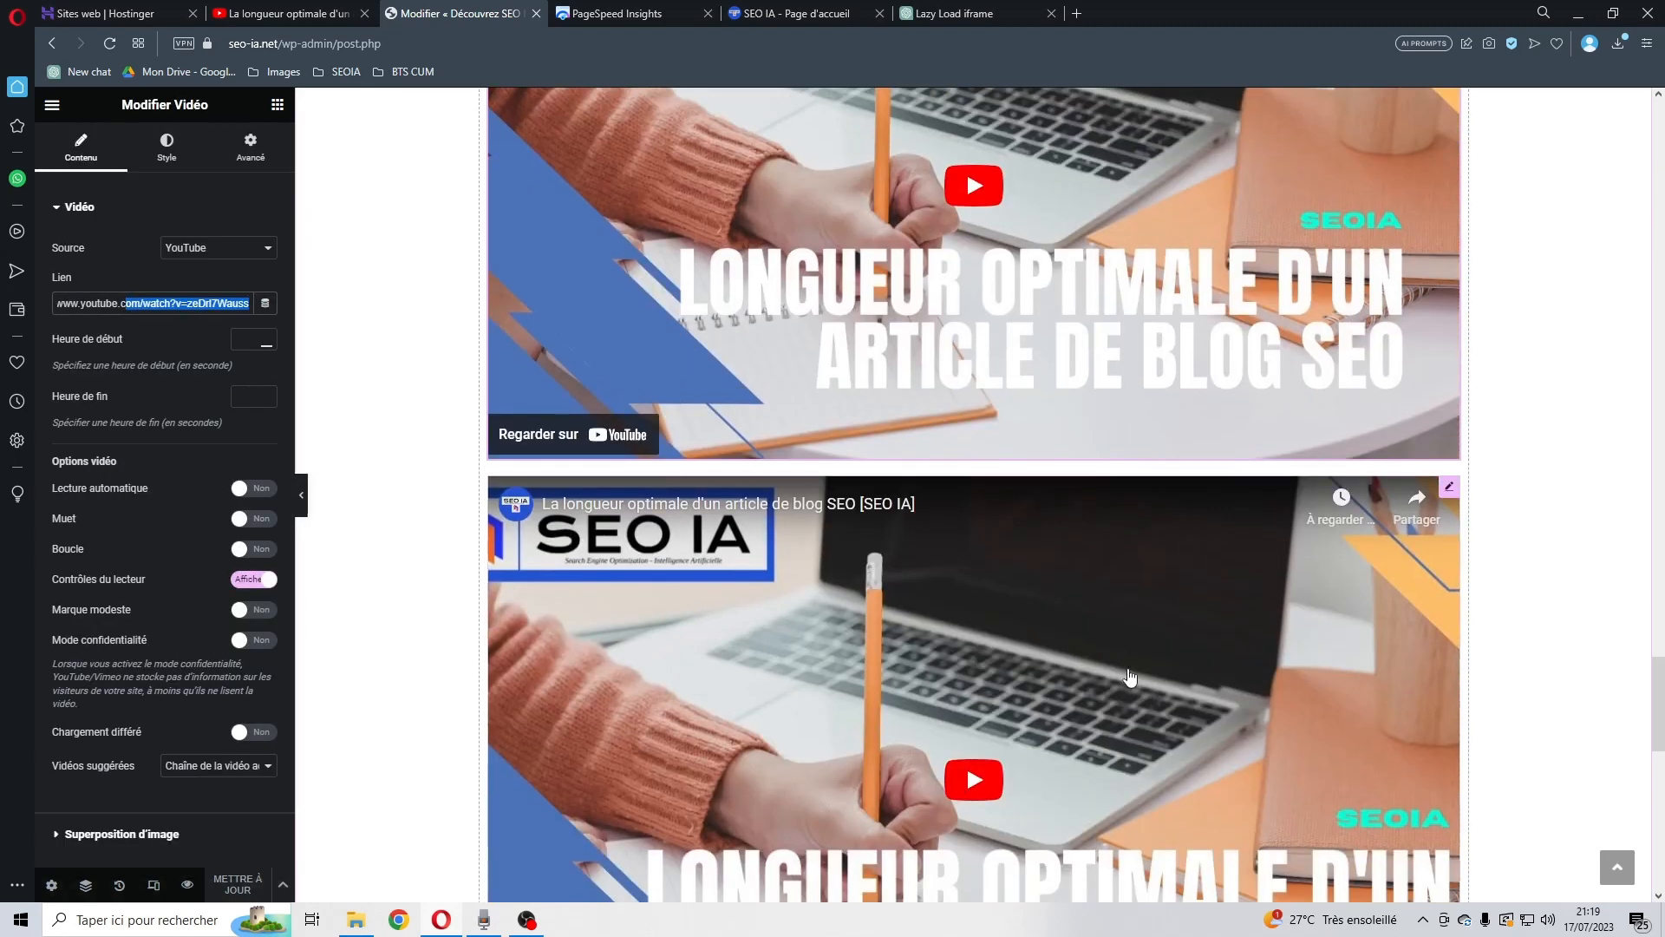
scroll(1121, 661, "up", 4)
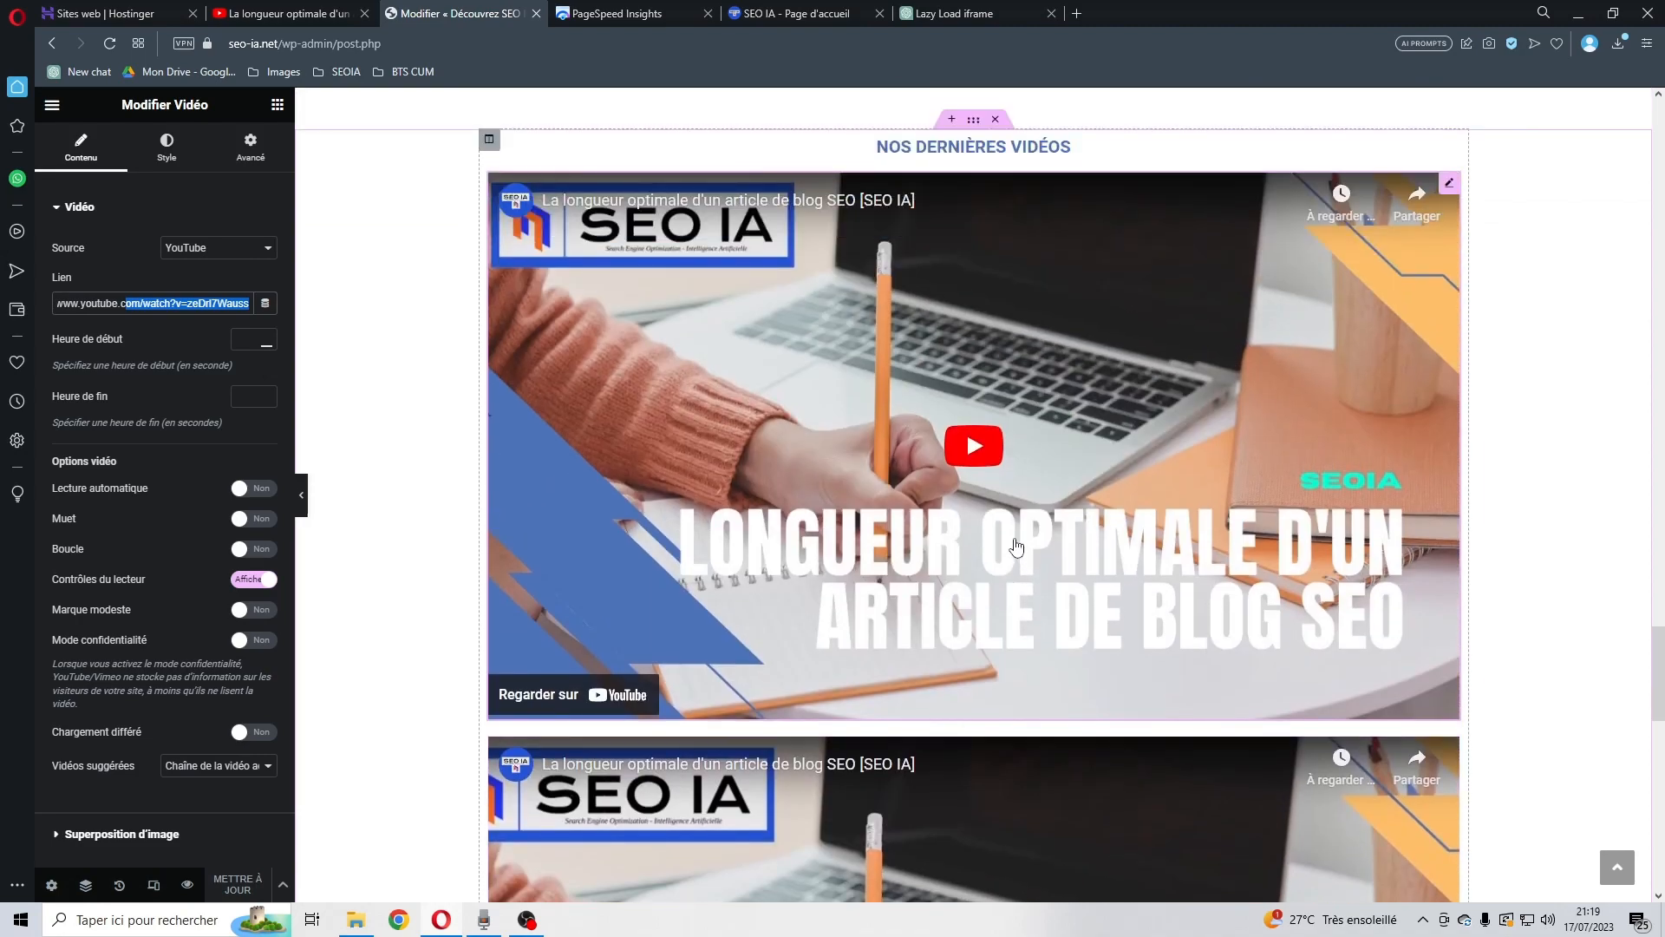
scroll(864, 530, "down", 6)
scroll(864, 530, "up", 5)
scroll(861, 424, "down", 5)
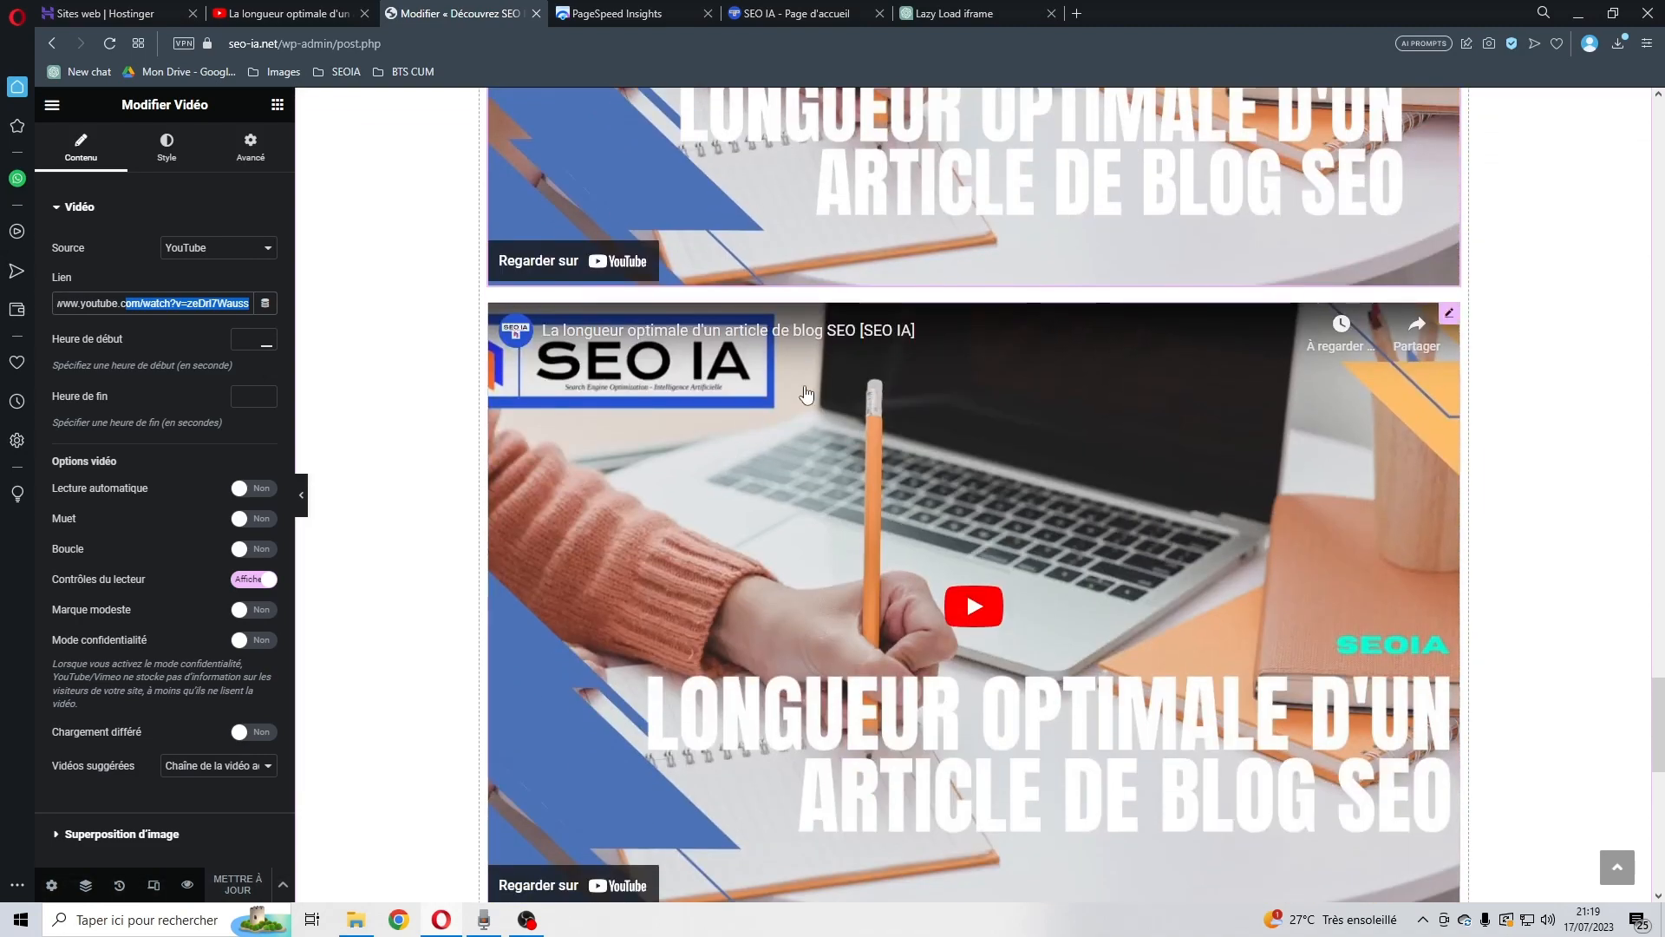
scroll(975, 460, "up", 2)
scroll(1046, 465, "up", 4)
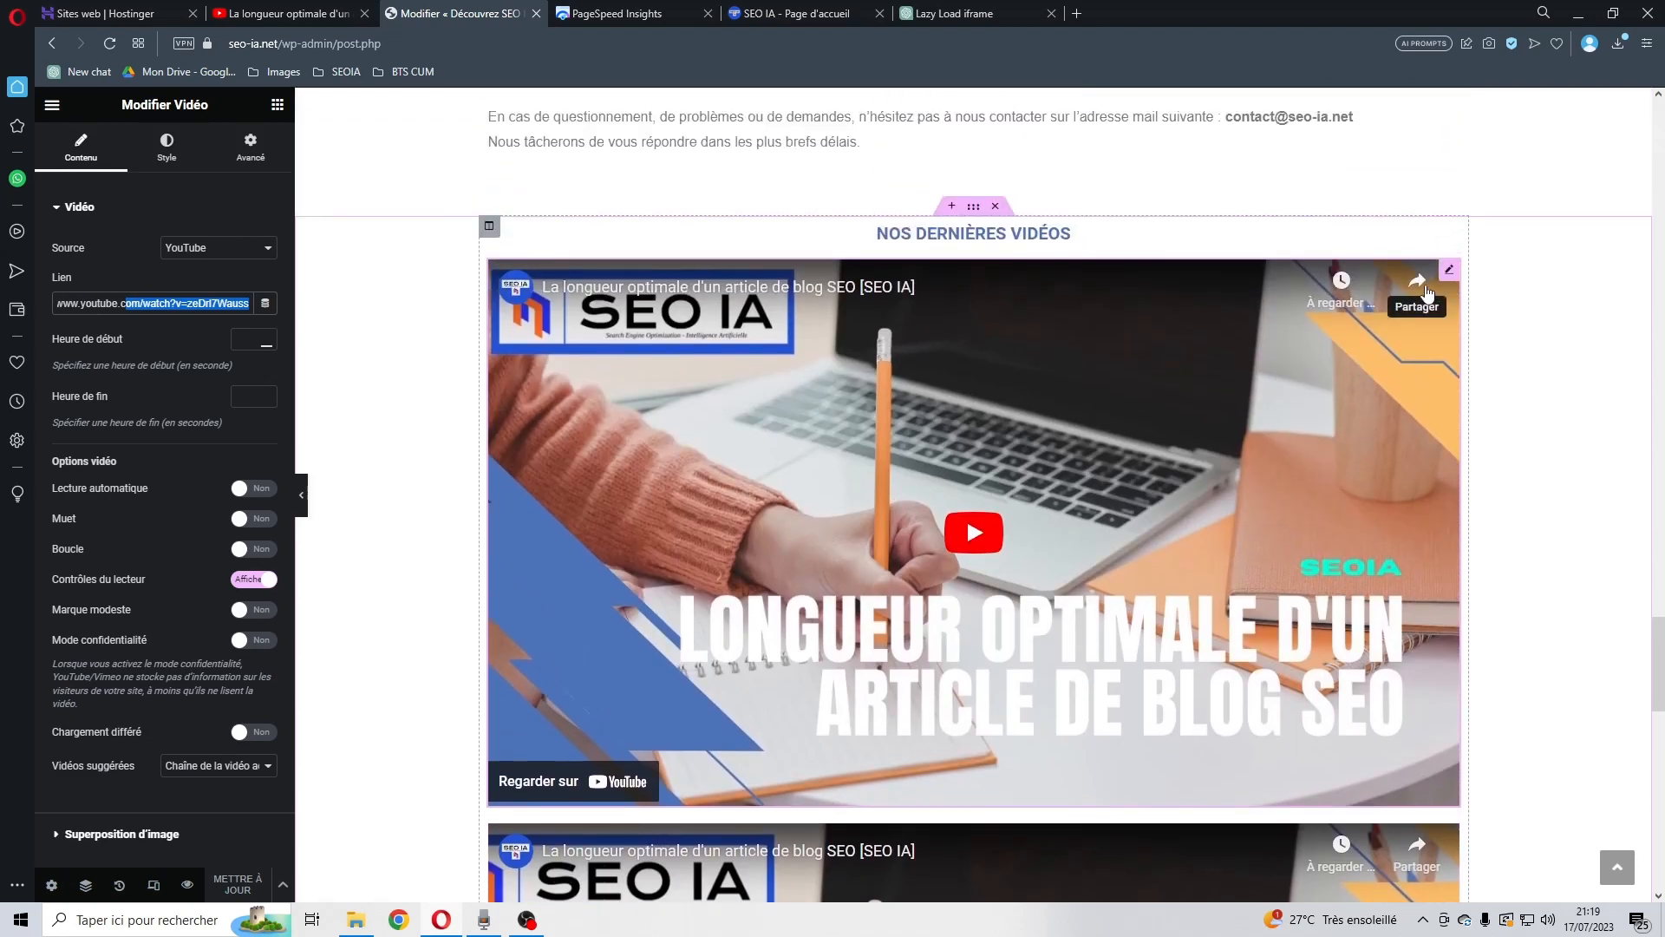
- Delete the original Video widget from the NOS DERNIÈRES VIDÉOS section
right_click(1447, 268)
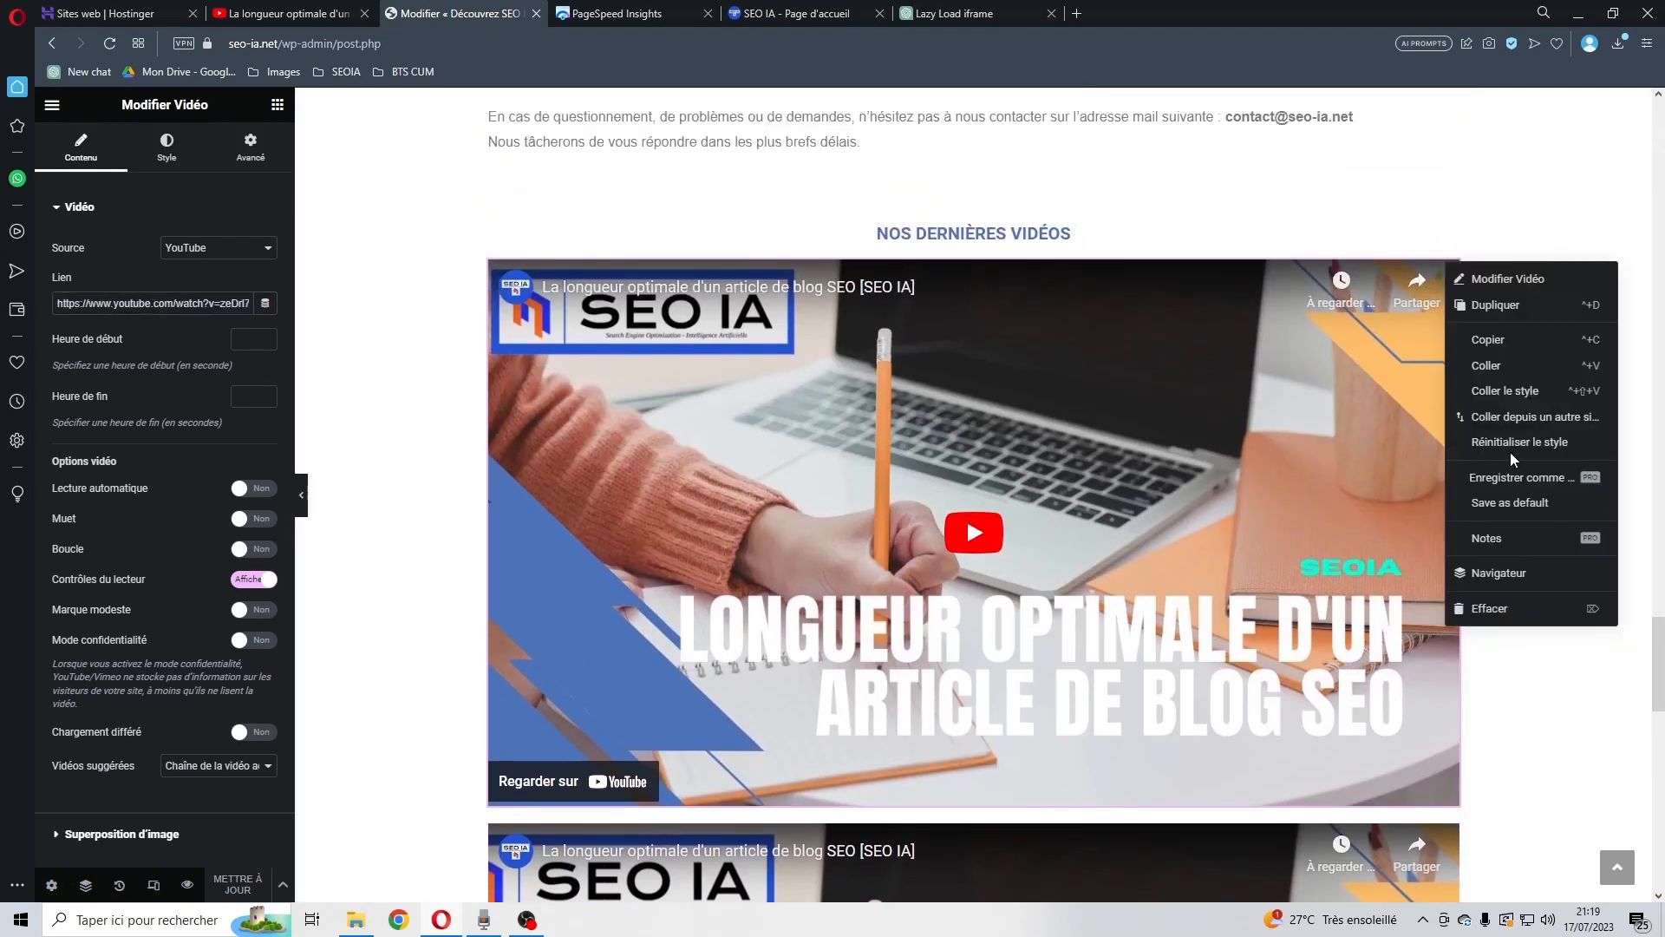
left_click(1488, 608)
scroll(773, 376, "down", 1)
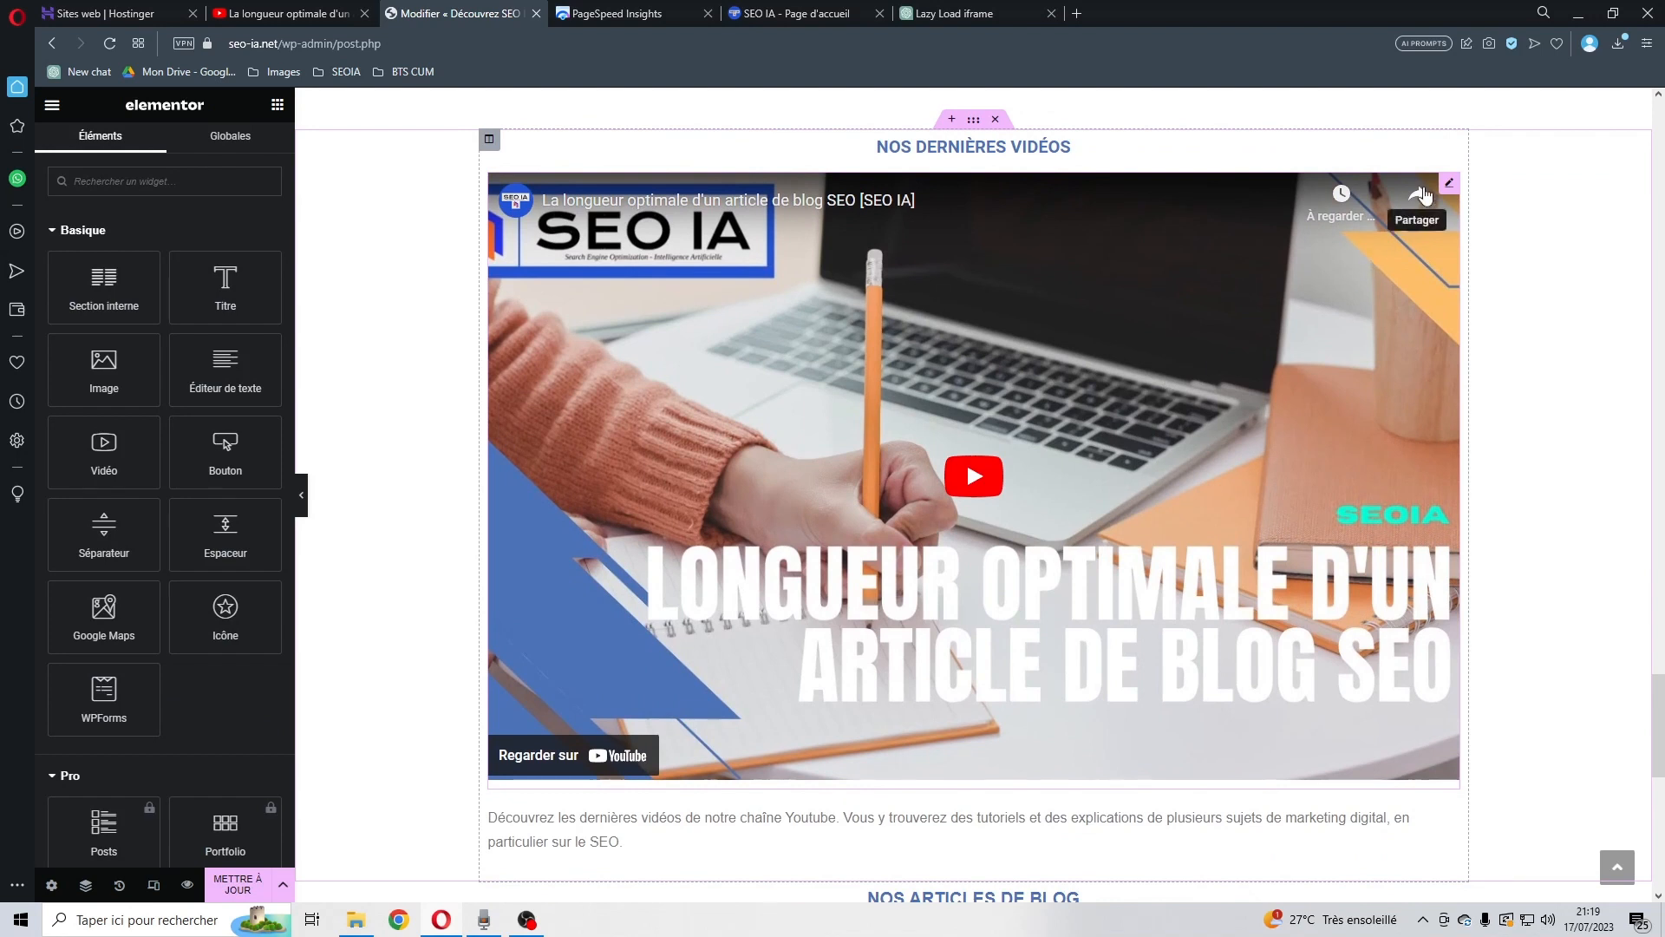
- Update the page with the remaining HTML video widget and check the video section on the live home page
left_click(1450, 183)
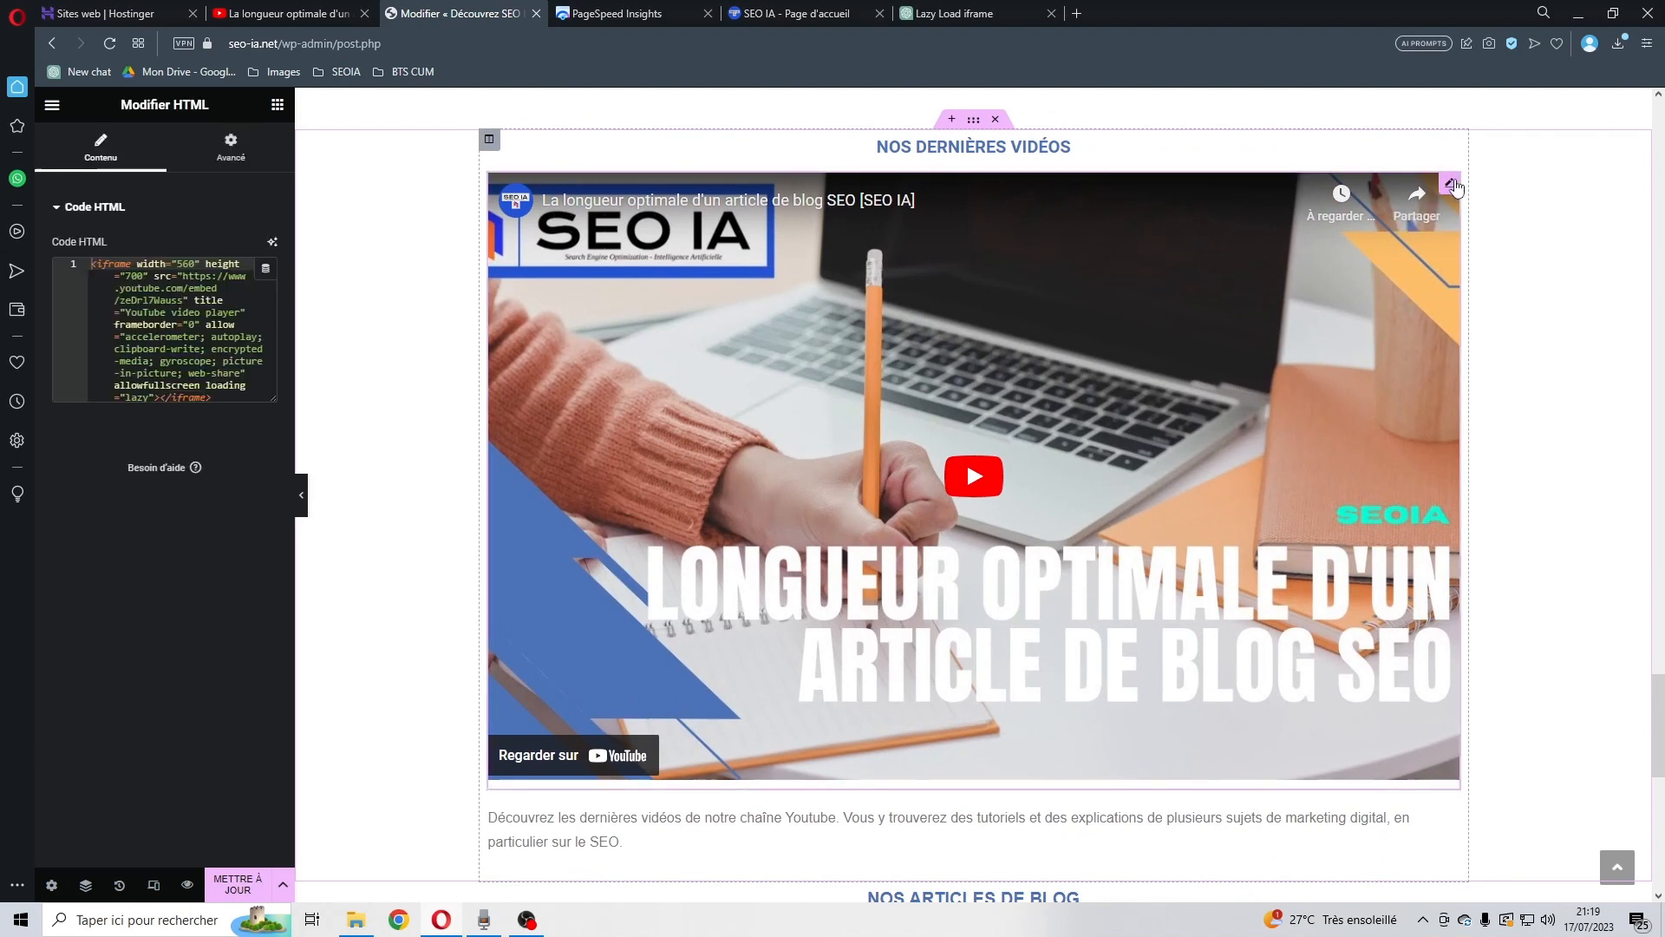
left_click(249, 884)
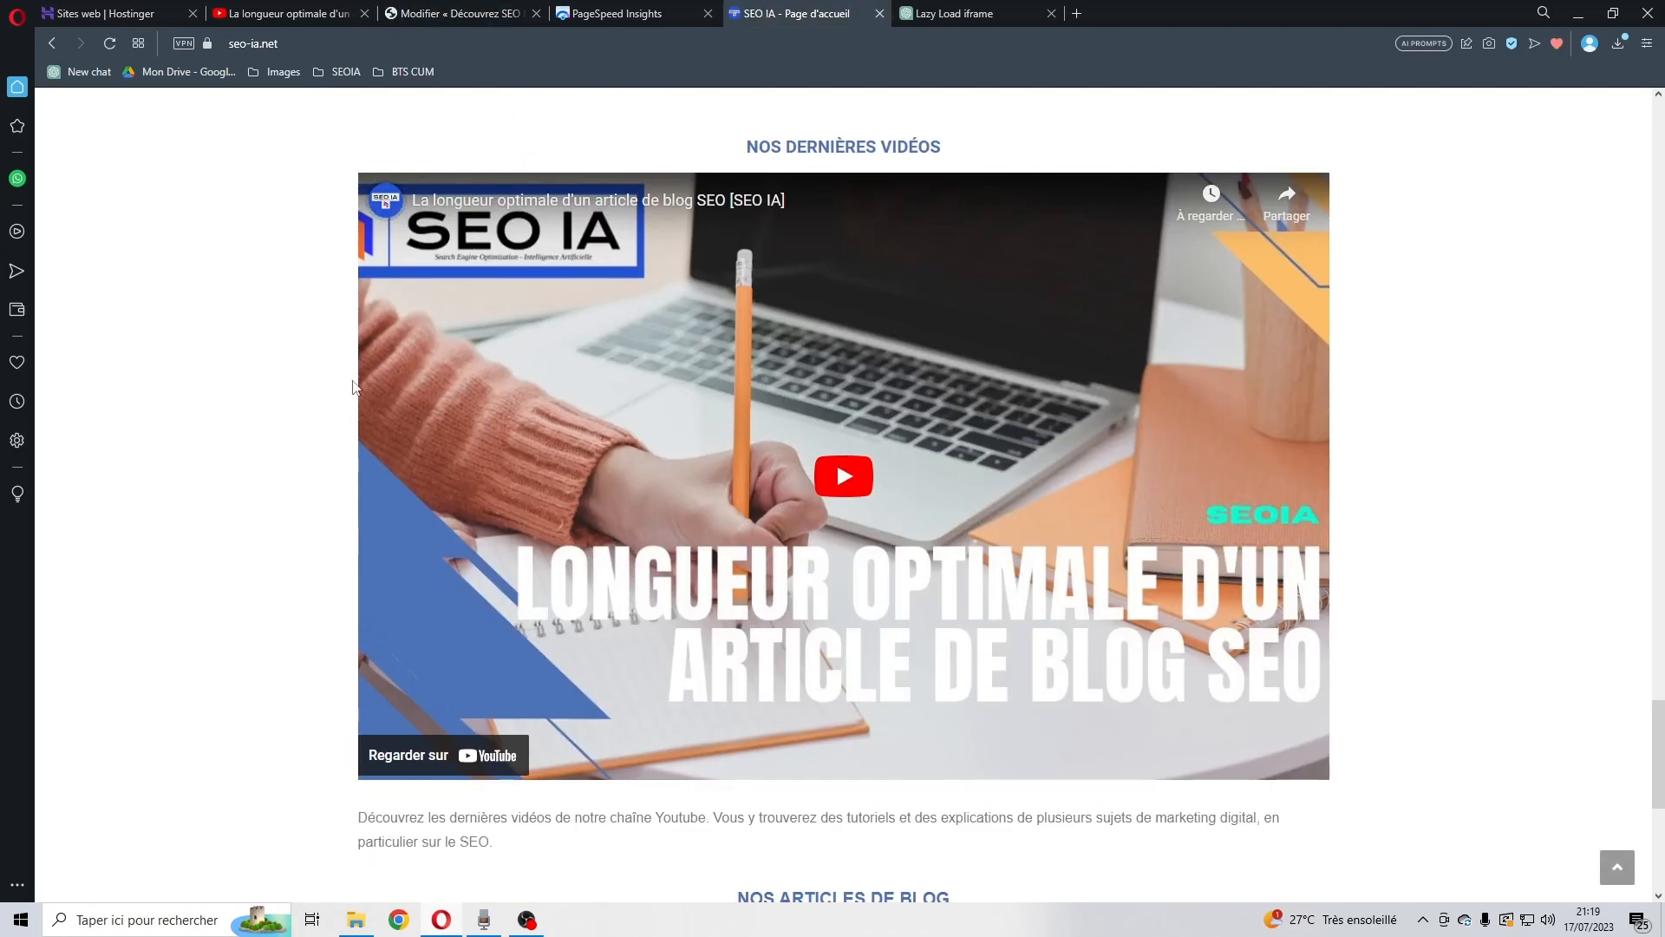
scroll(654, 354, "down", 4)
scroll(653, 352, "up", 4)
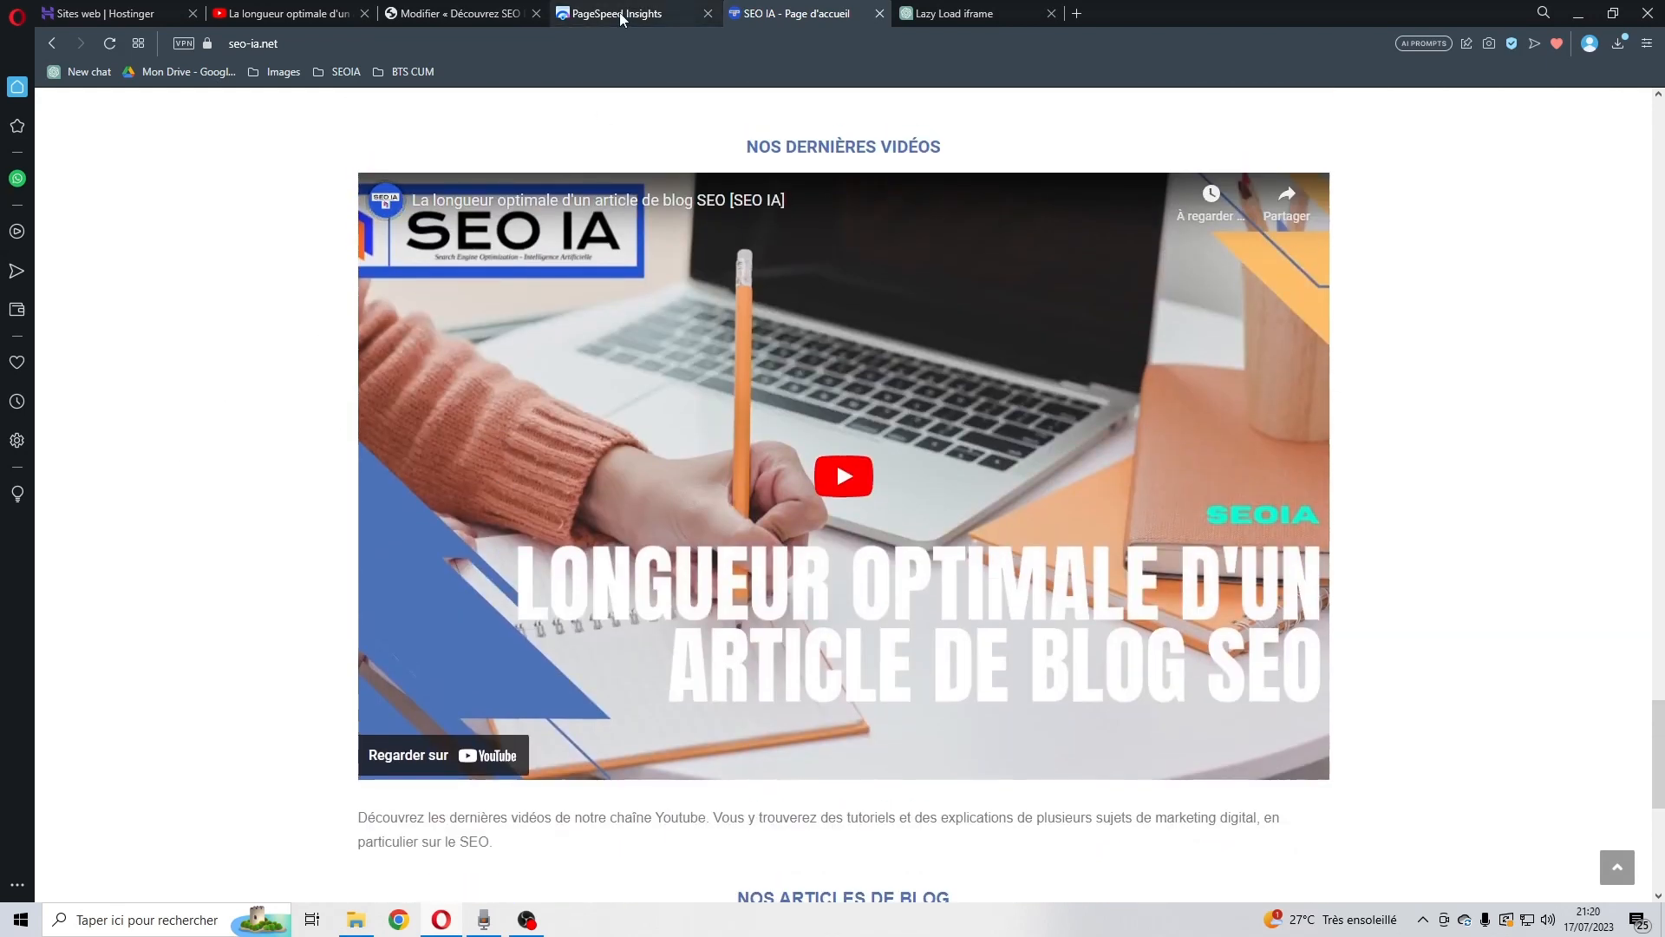
left_click(621, 13)
scroll(802, 329, "up", 10)
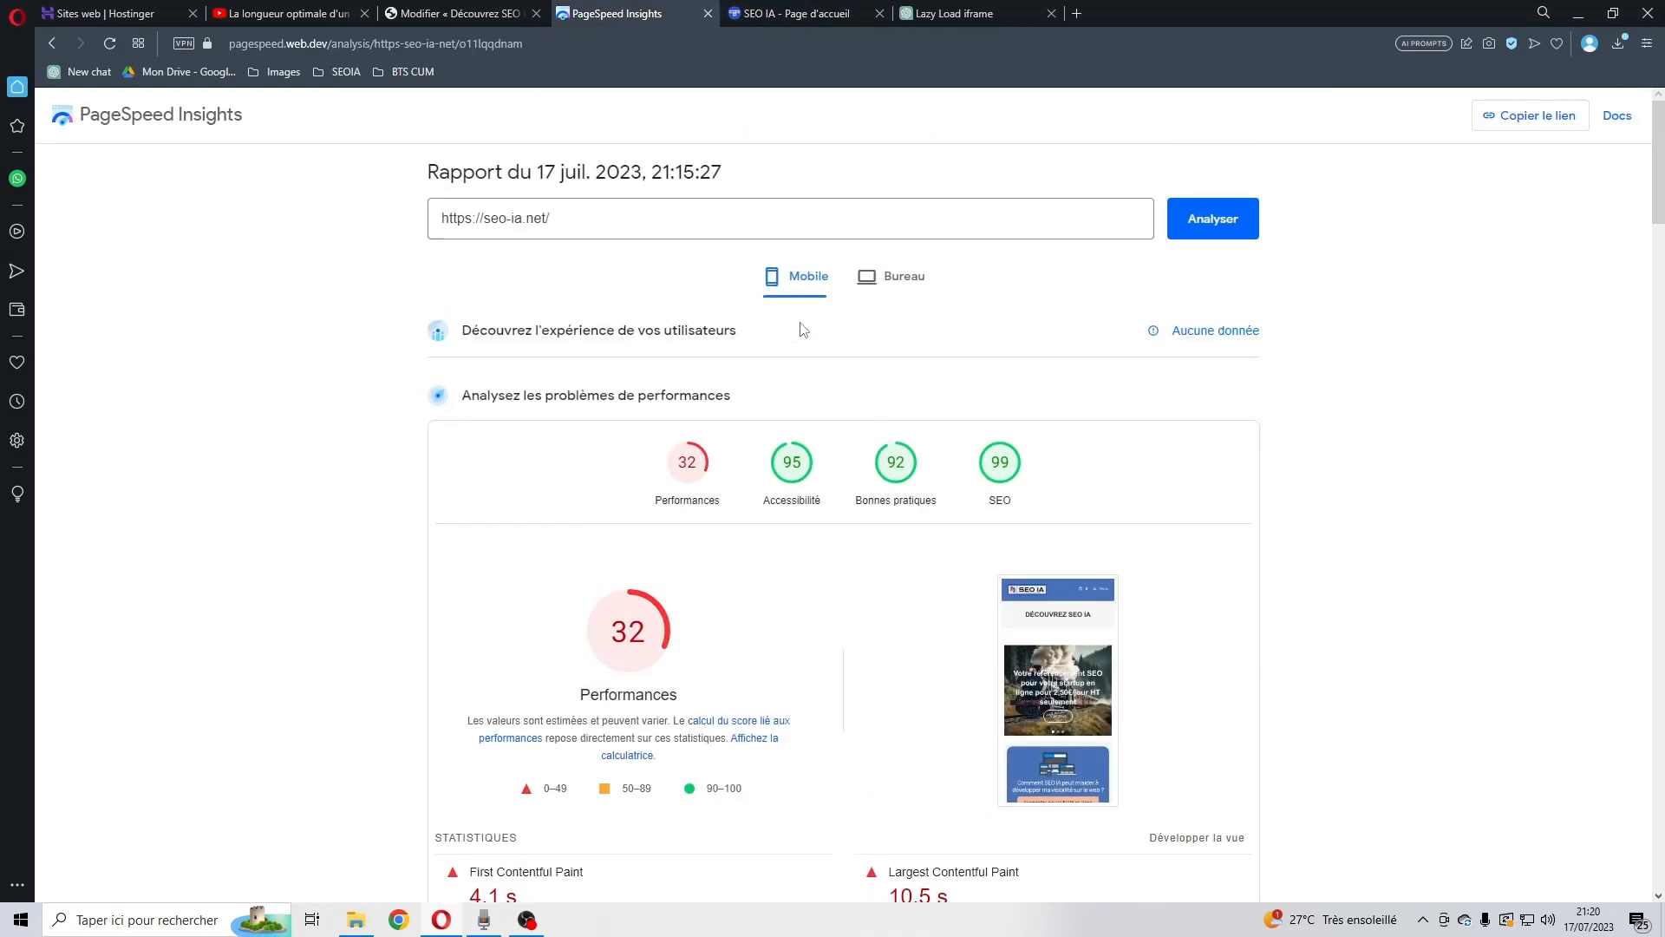
left_click(900, 278)
left_click(1223, 220)
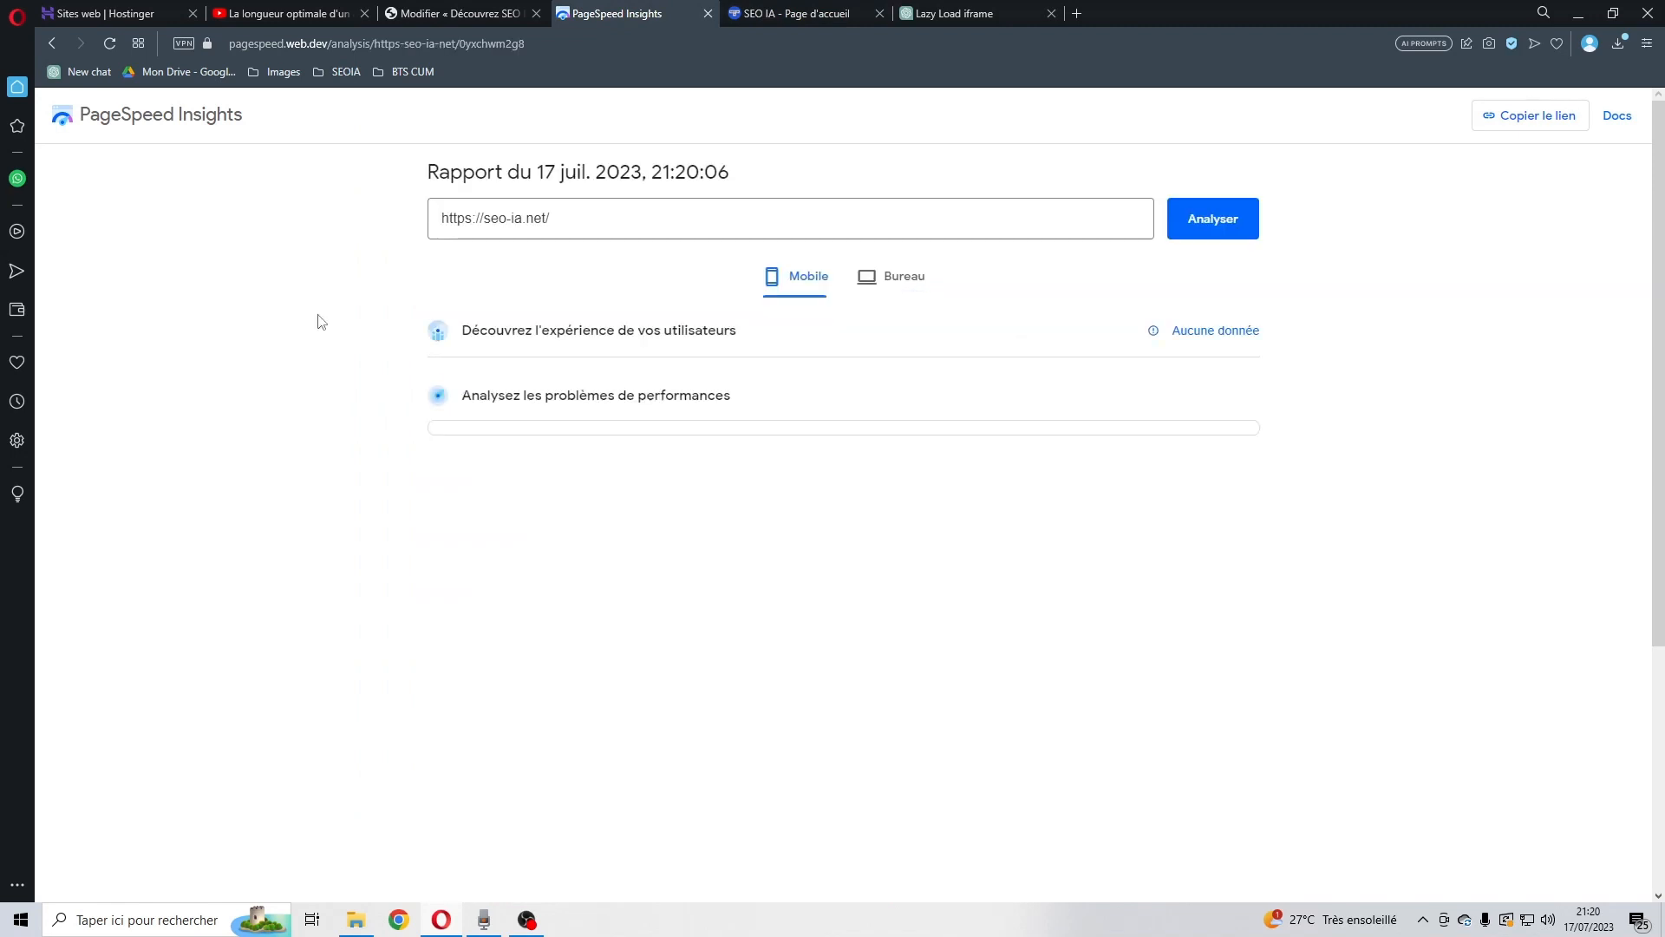
- Compare the mobile and desktop performance scores in the new PageSpeed report
scroll(725, 278, "down", 4)
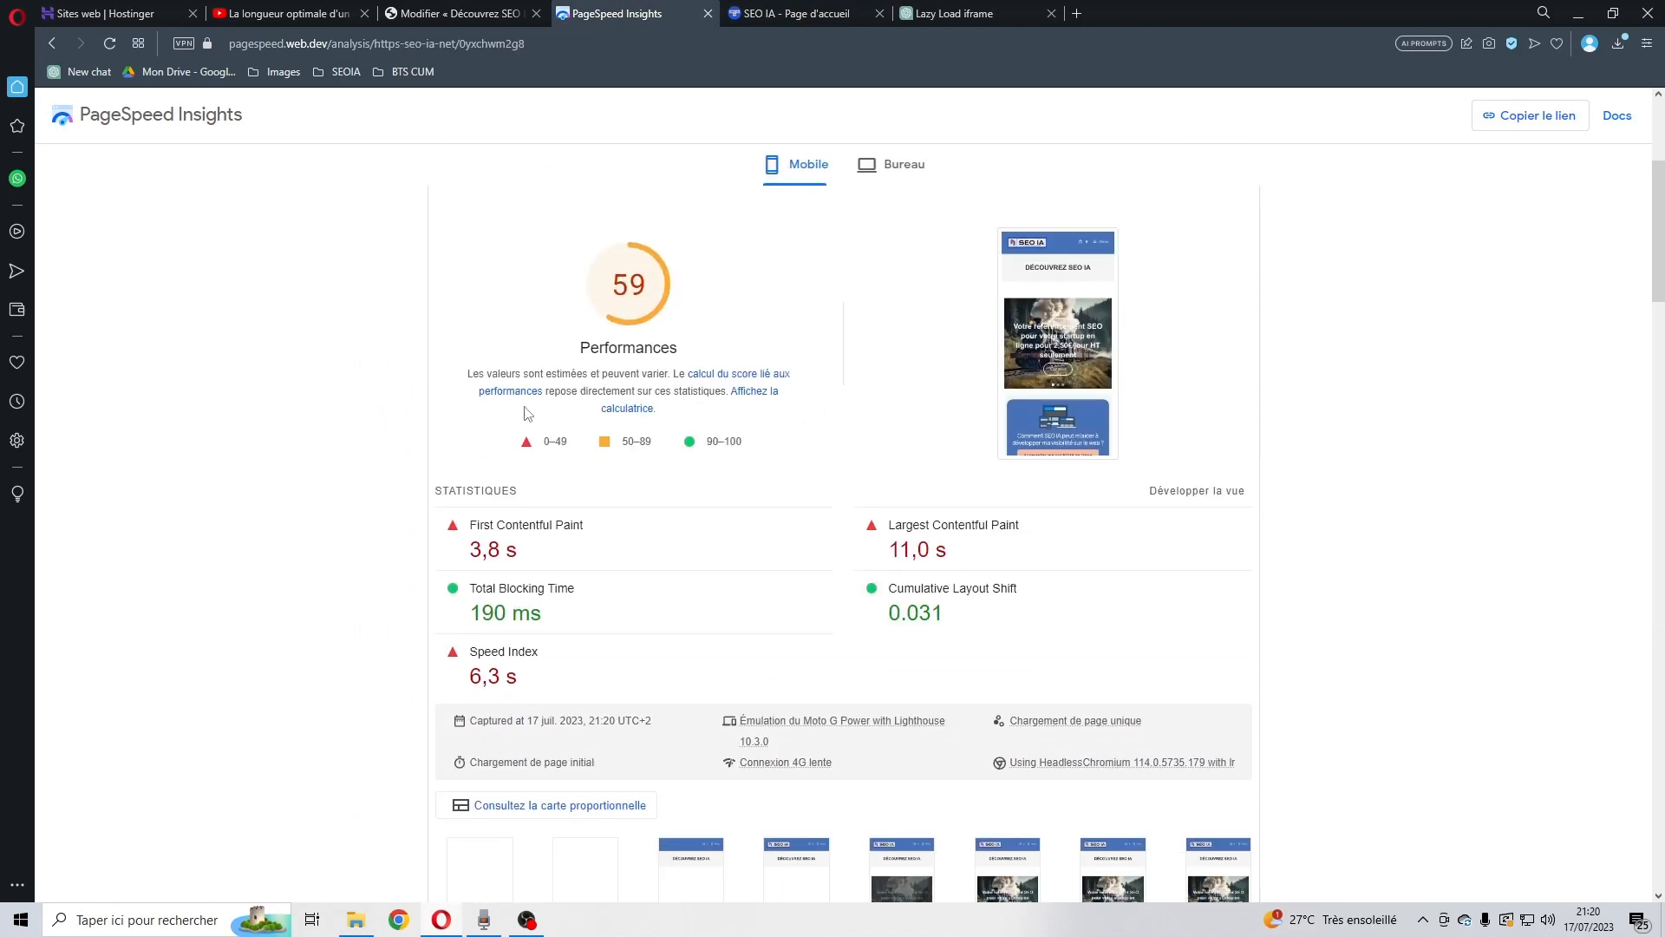
double_click(615, 286)
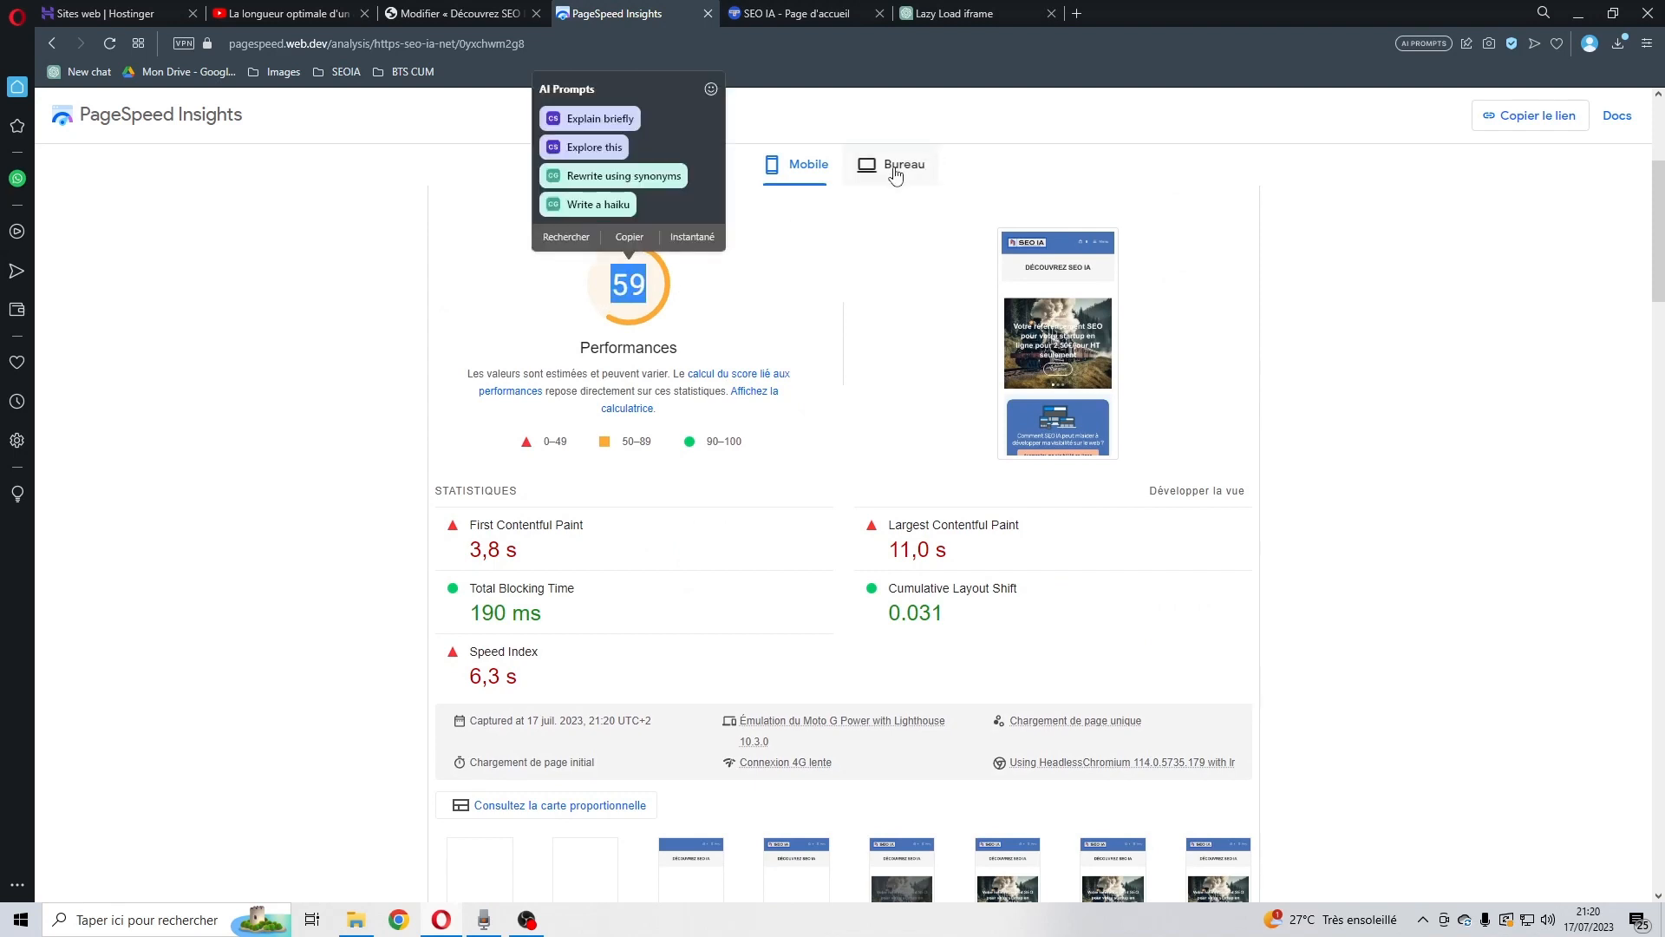
left_click(895, 165)
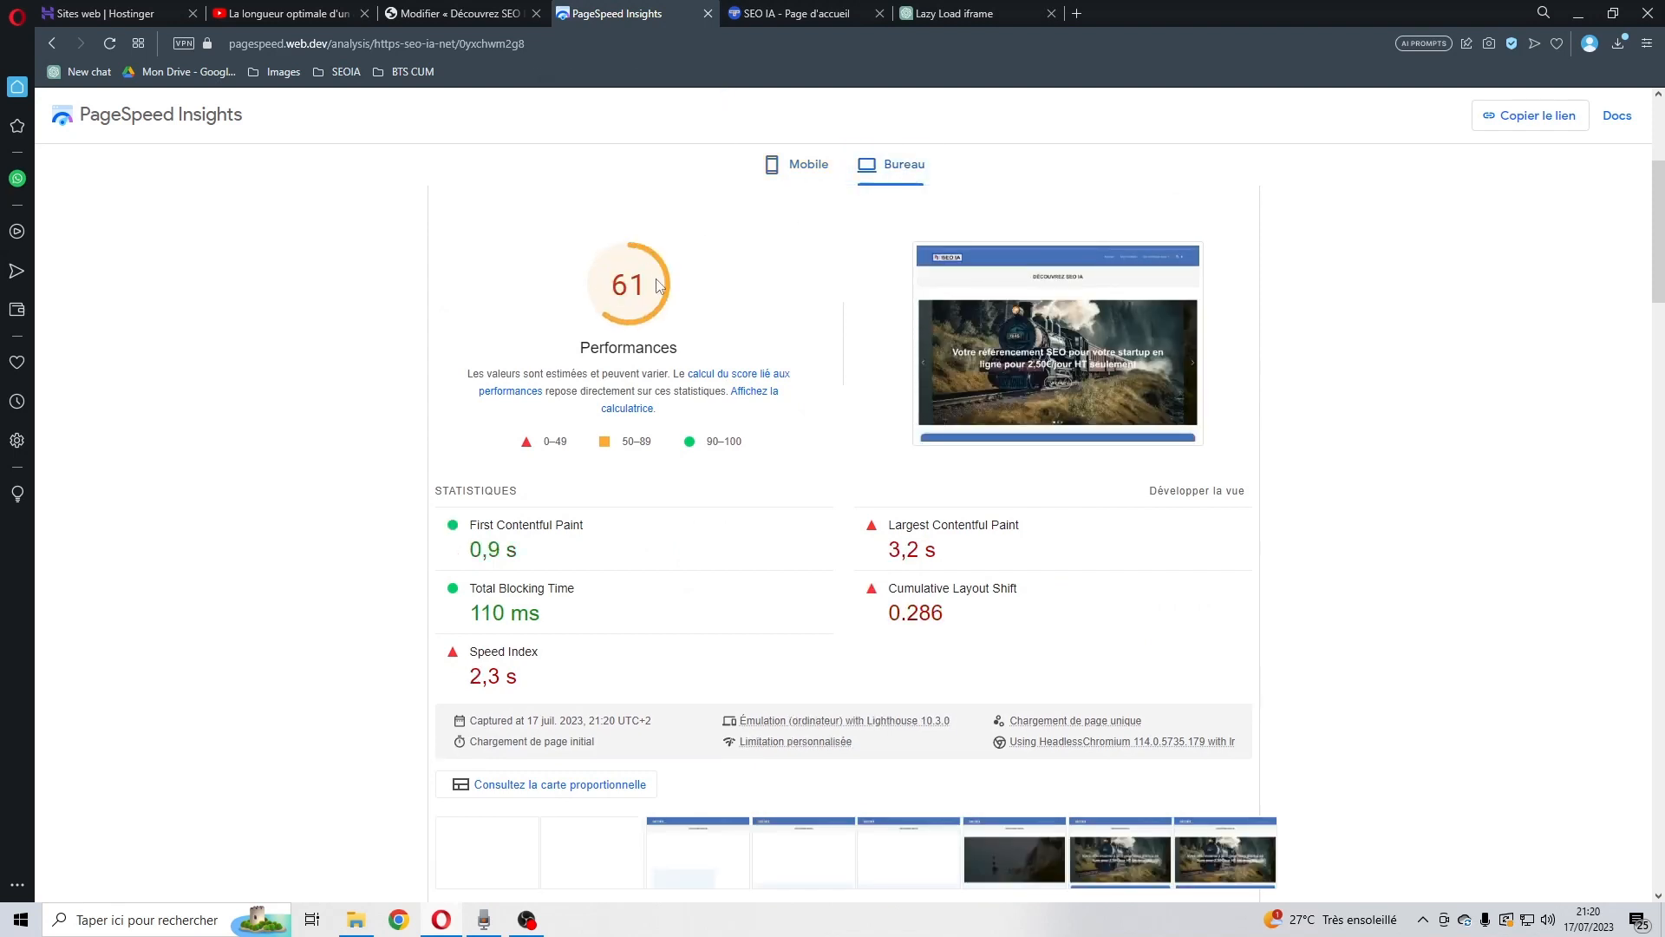
scroll(656, 286, "up", 2)
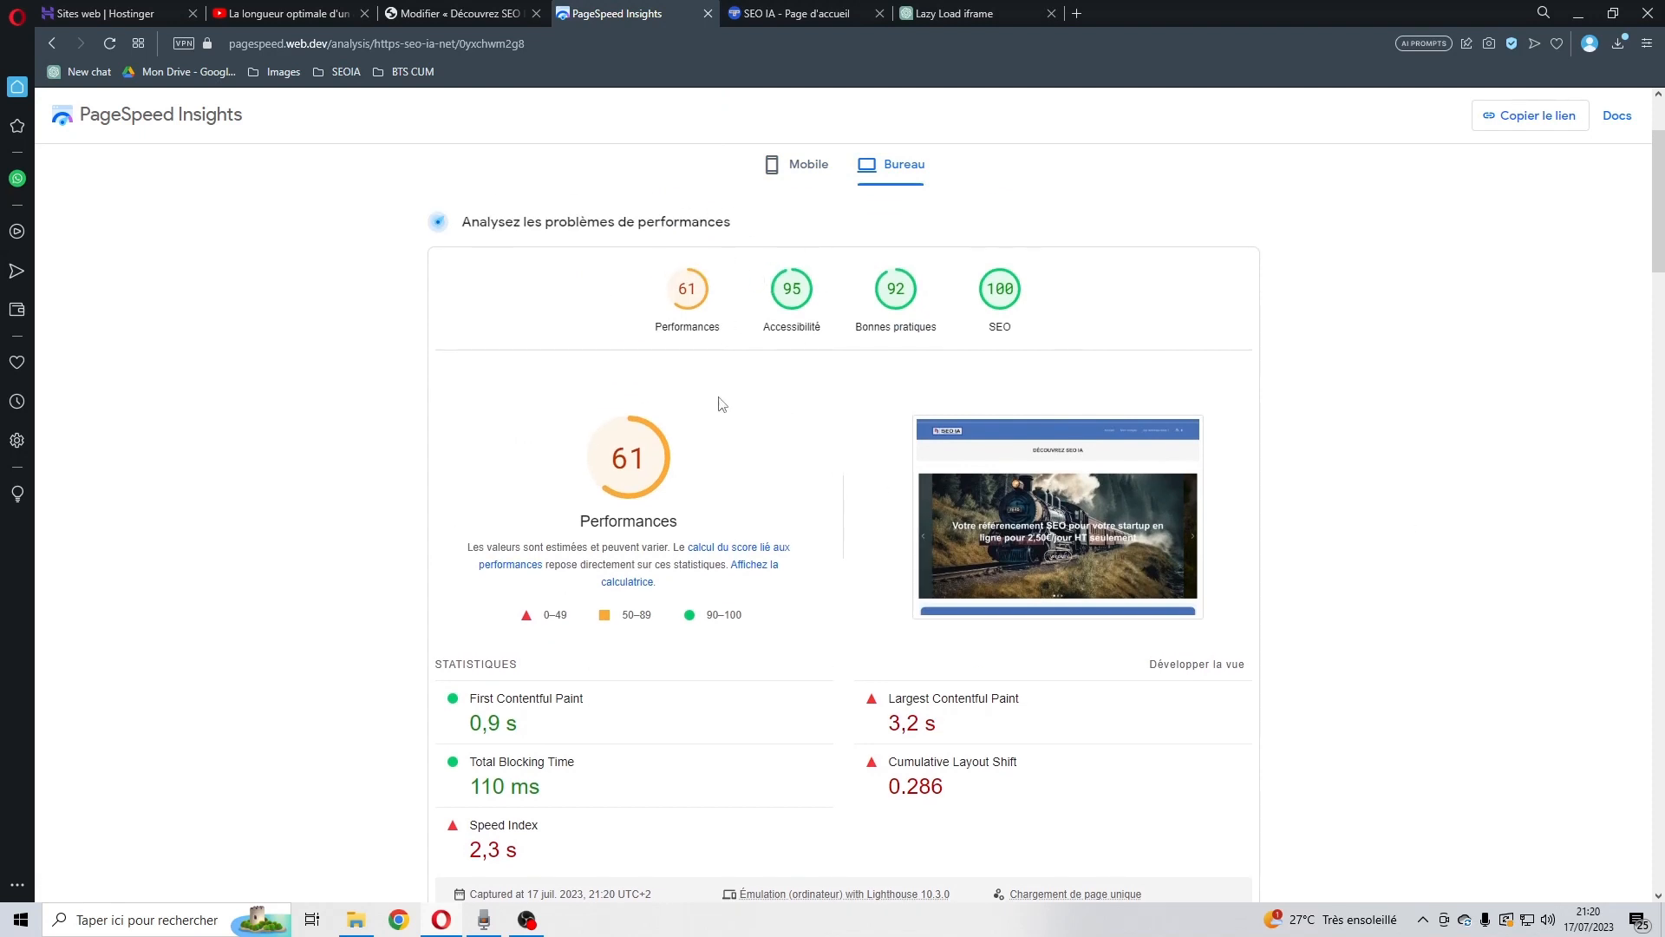
left_click(779, 165)
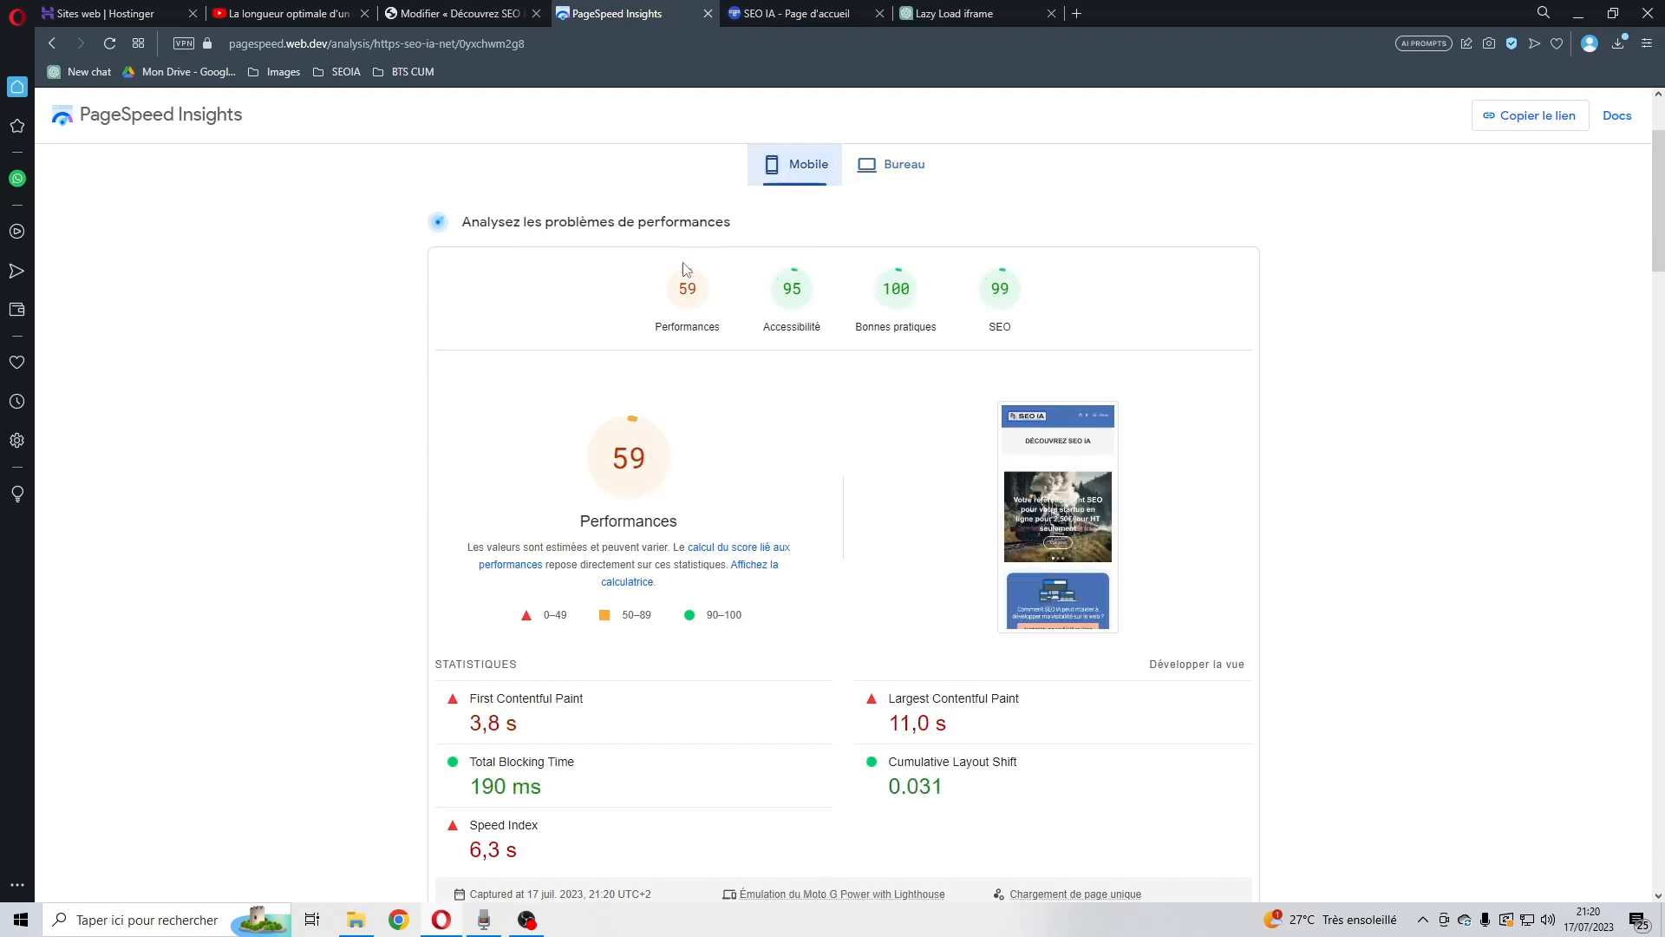
- Examine the details of the mobile report's "Éliminez les ressources qui bloquent le rendu" opportunity, then collapse them
scroll(605, 488, "down", 9)
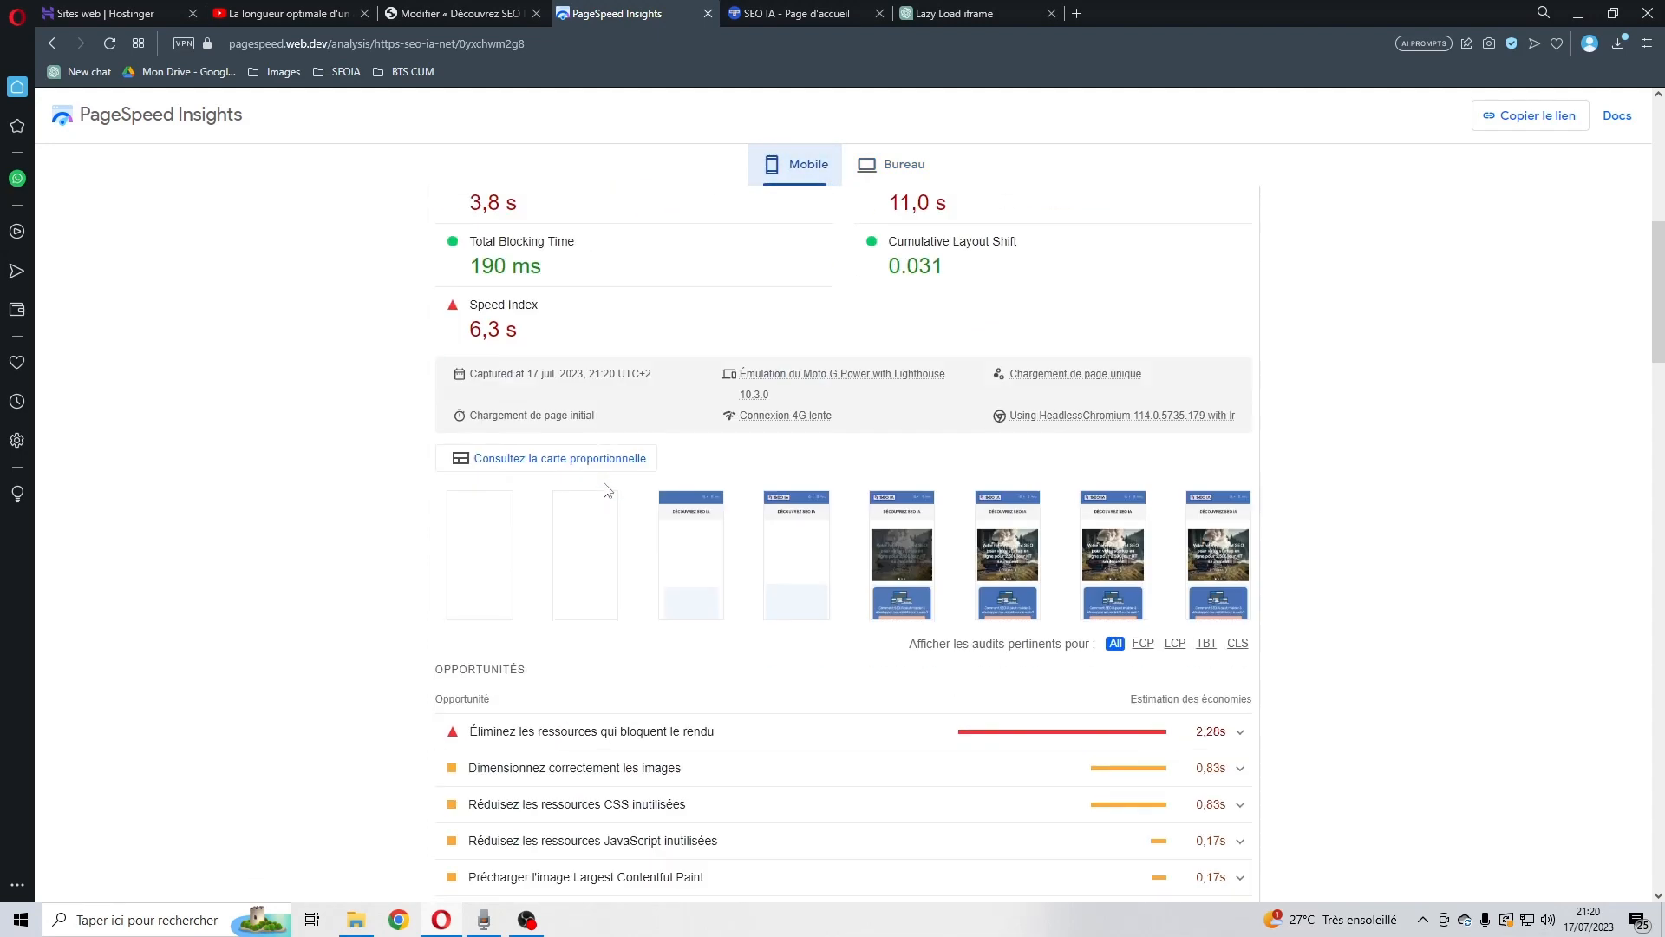
left_click(668, 471)
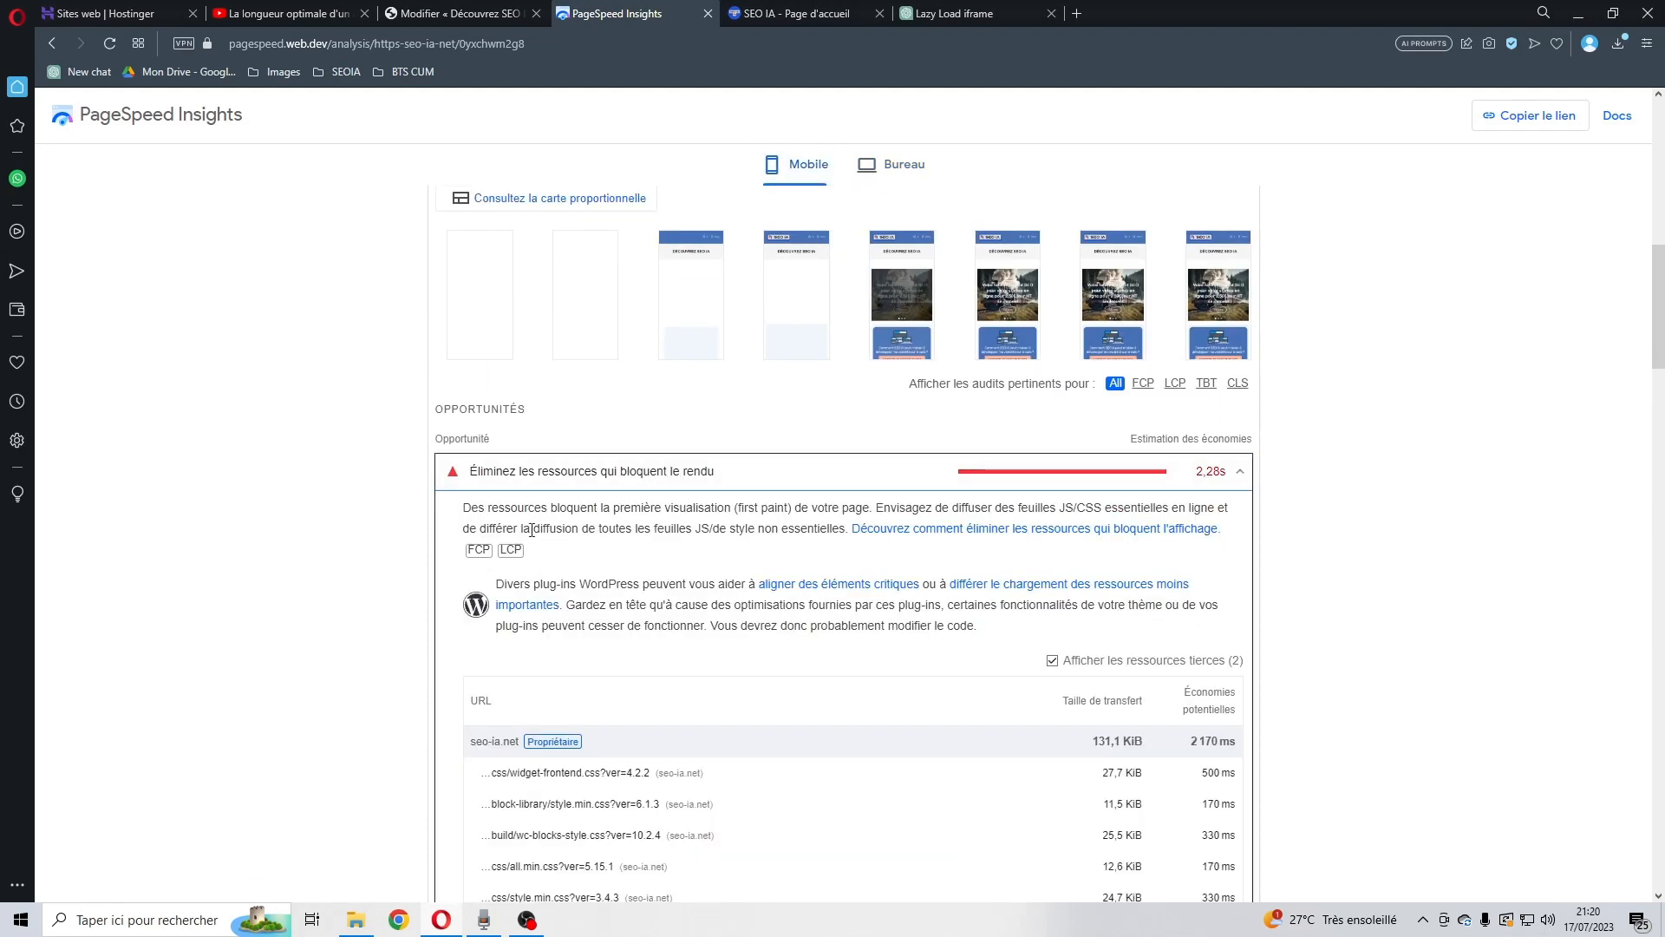
scroll(532, 529, "down", 3)
scroll(811, 614, "up", 3)
scroll(658, 733, "down", 1)
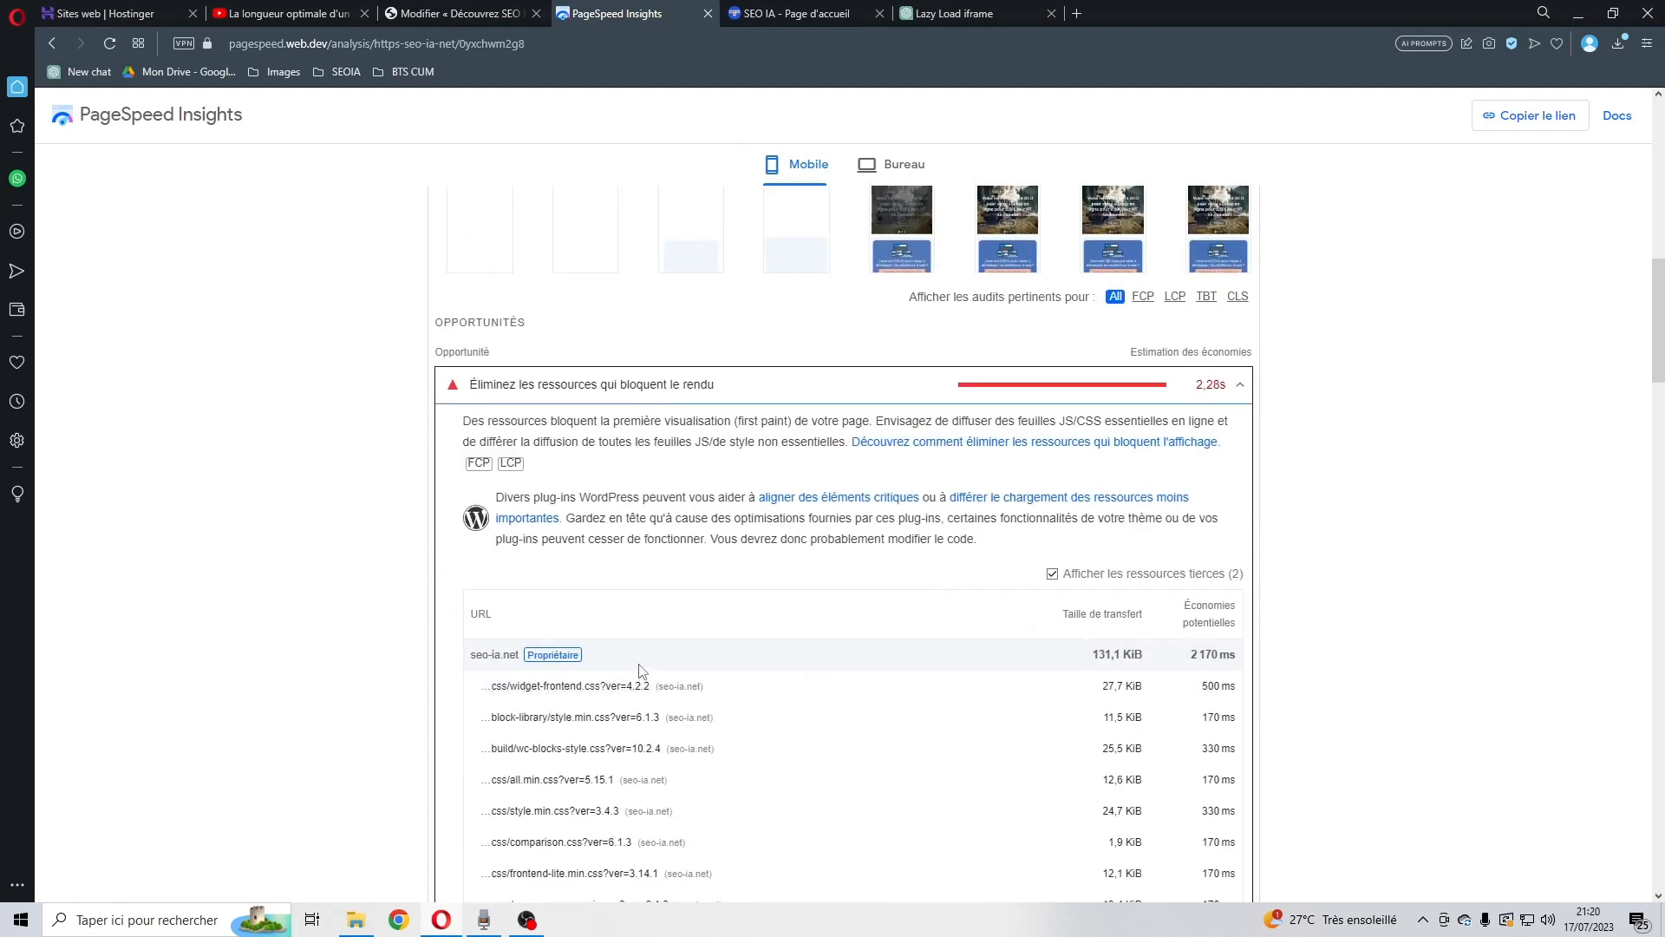
scroll(642, 671, "down", 3)
scroll(563, 520, "up", 4)
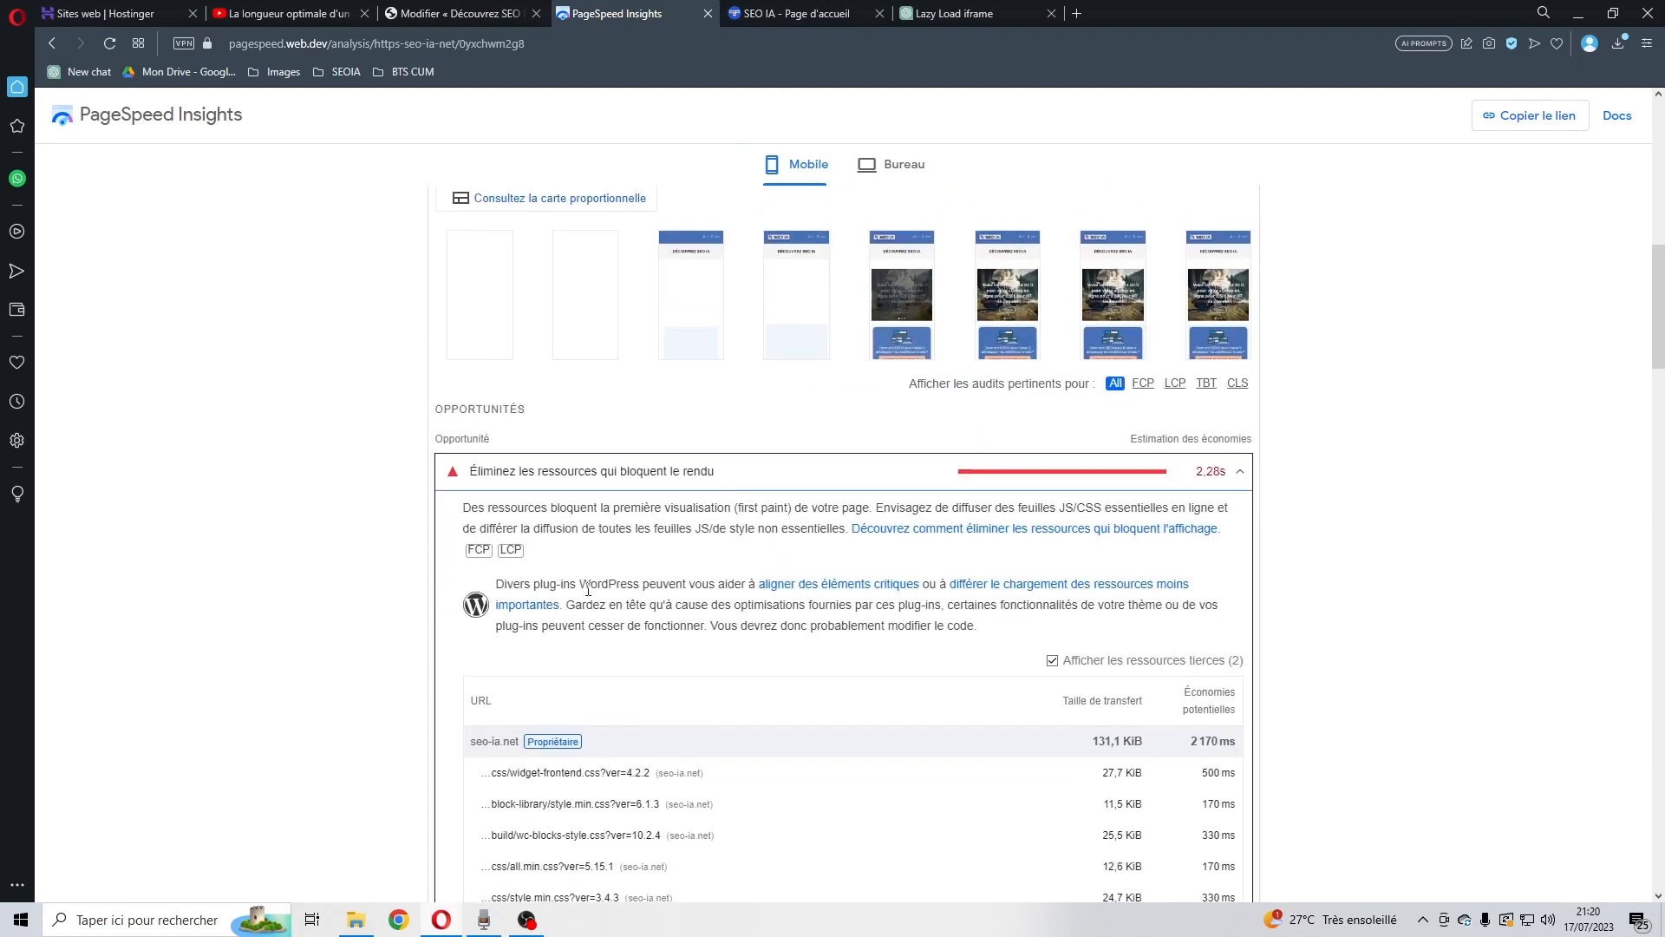
left_click(565, 481)
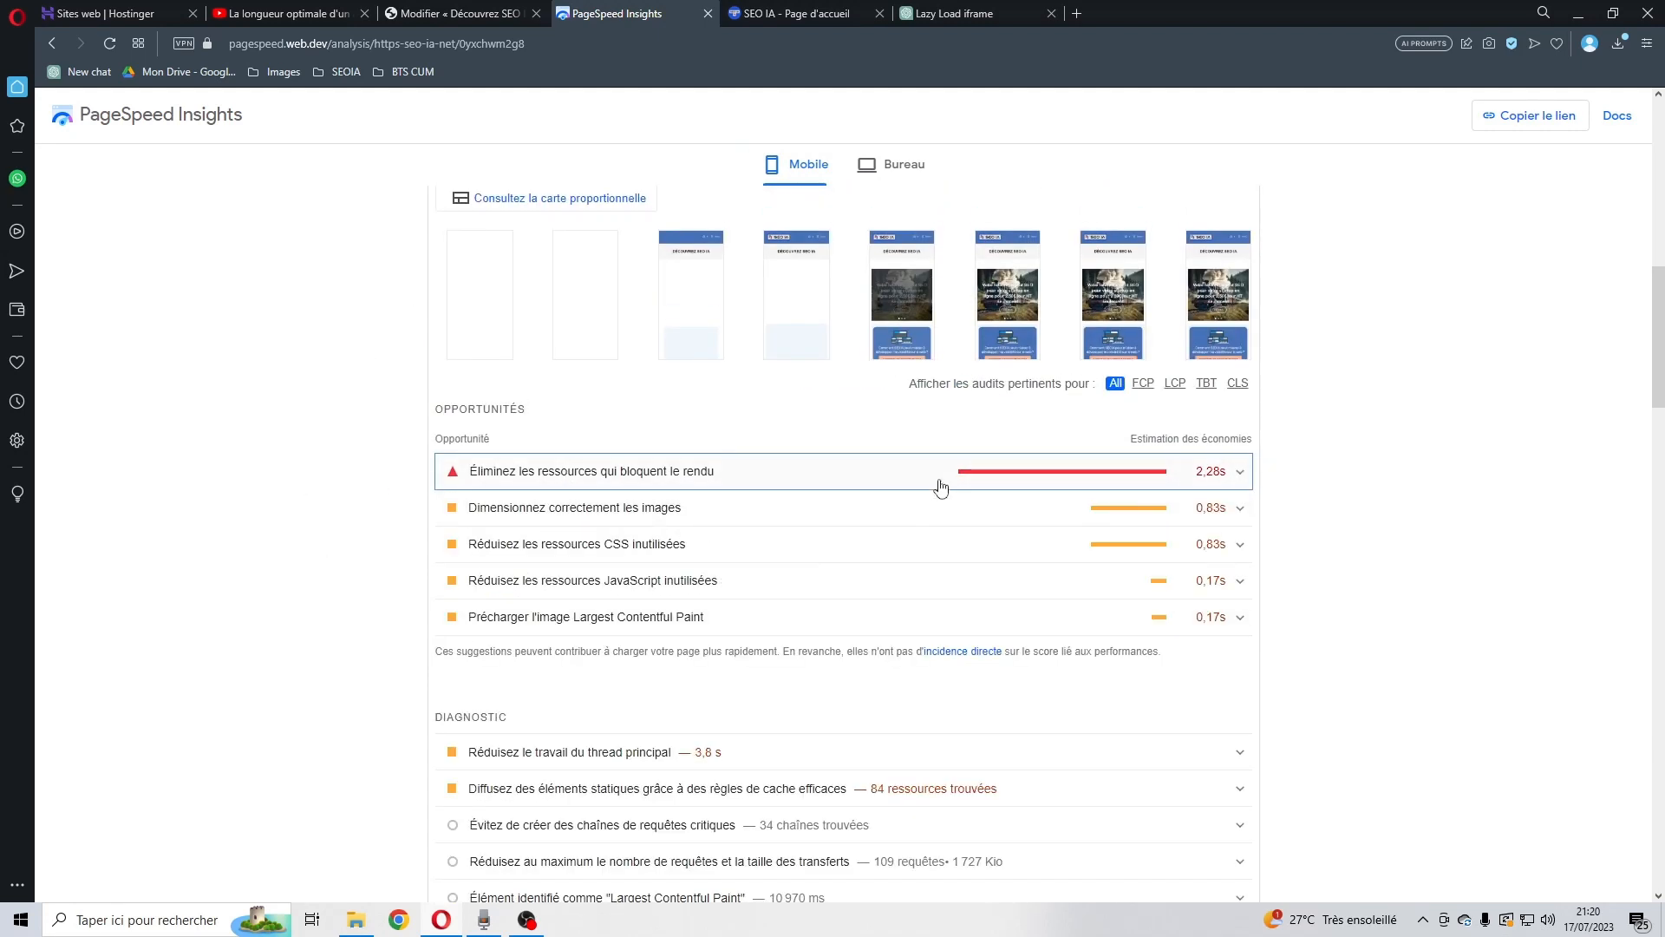
- Review the mobile report's performance statistics and overall category scores
scroll(474, 492, "up", 3)
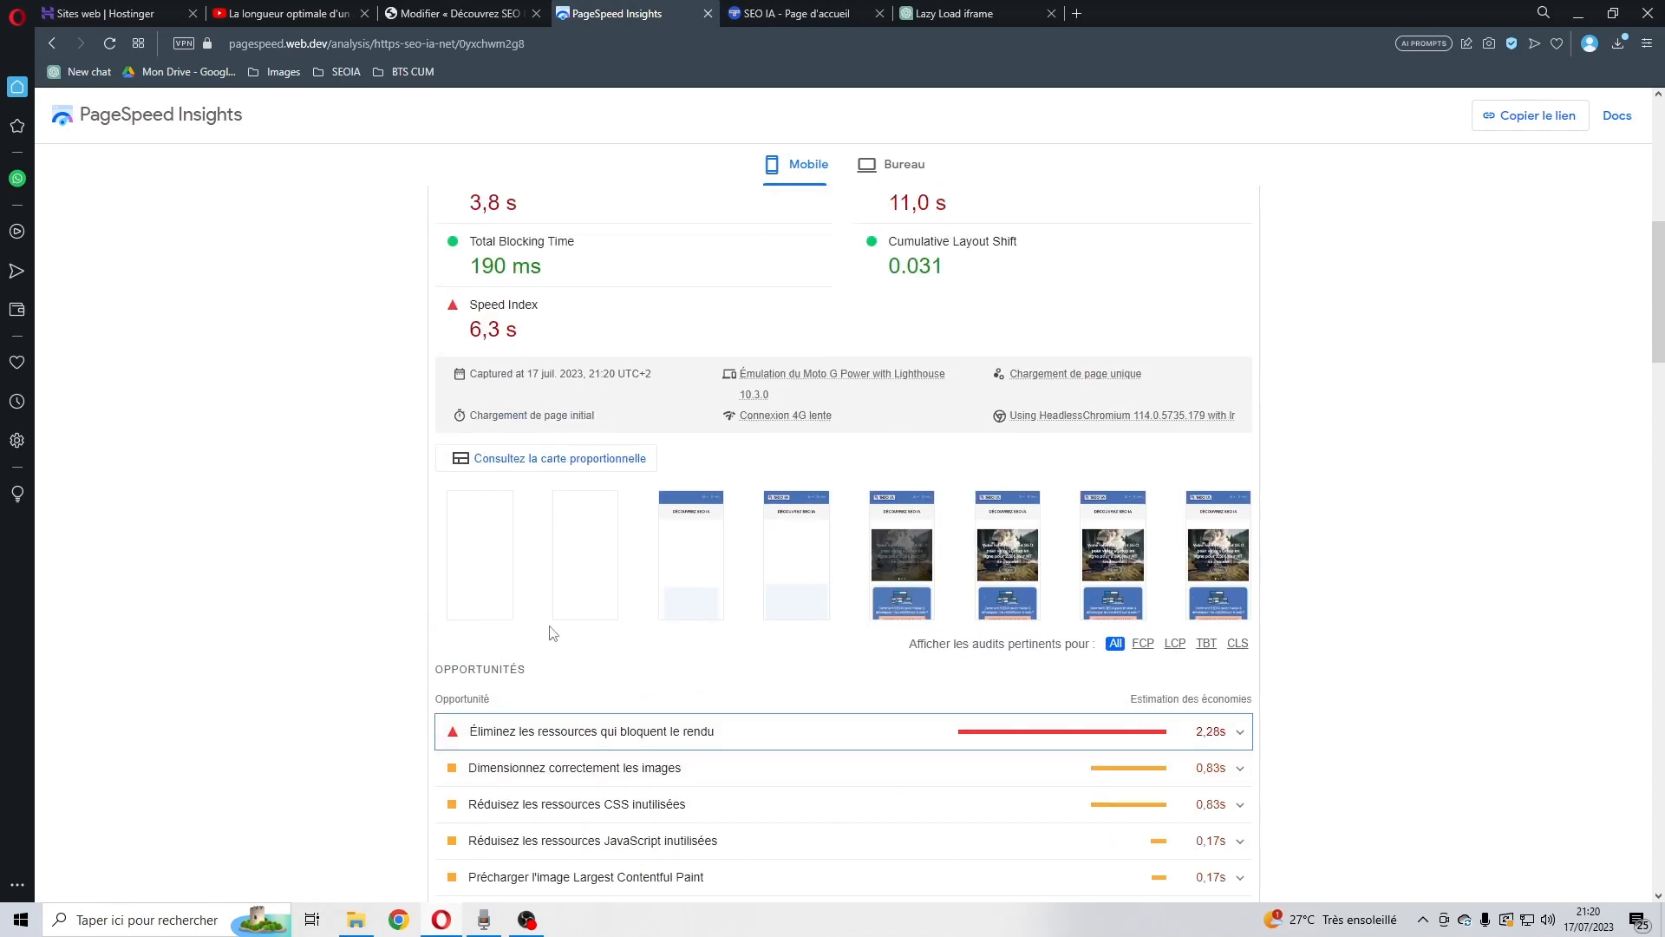
scroll(516, 623, "up", 3)
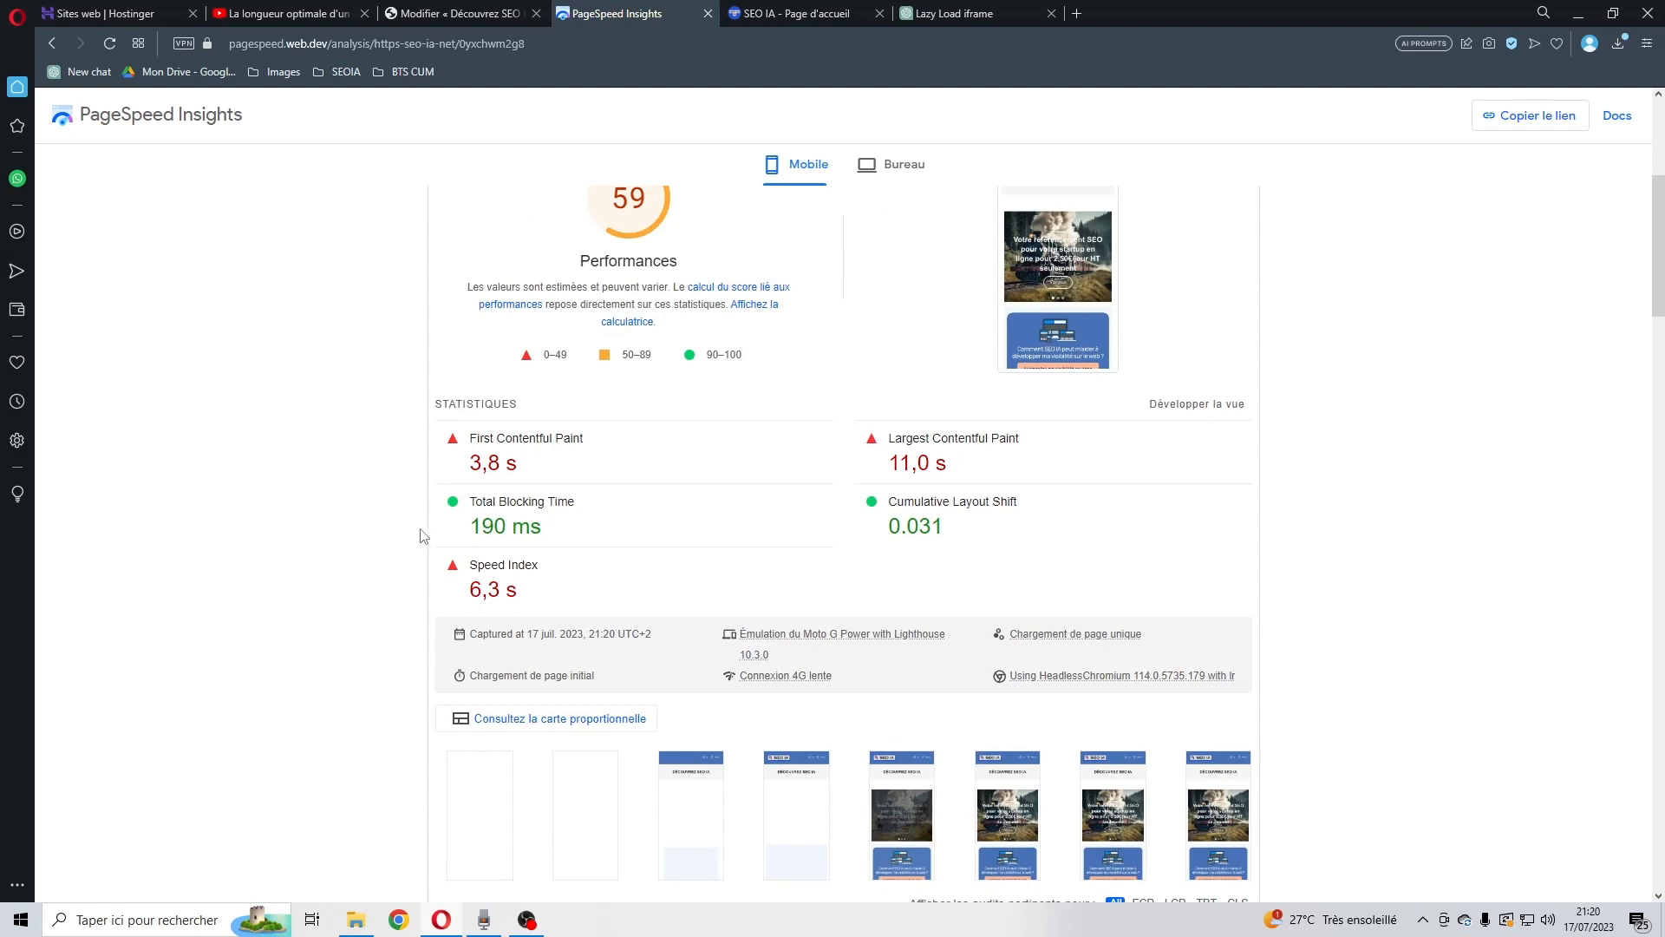
scroll(423, 535, "up", 5)
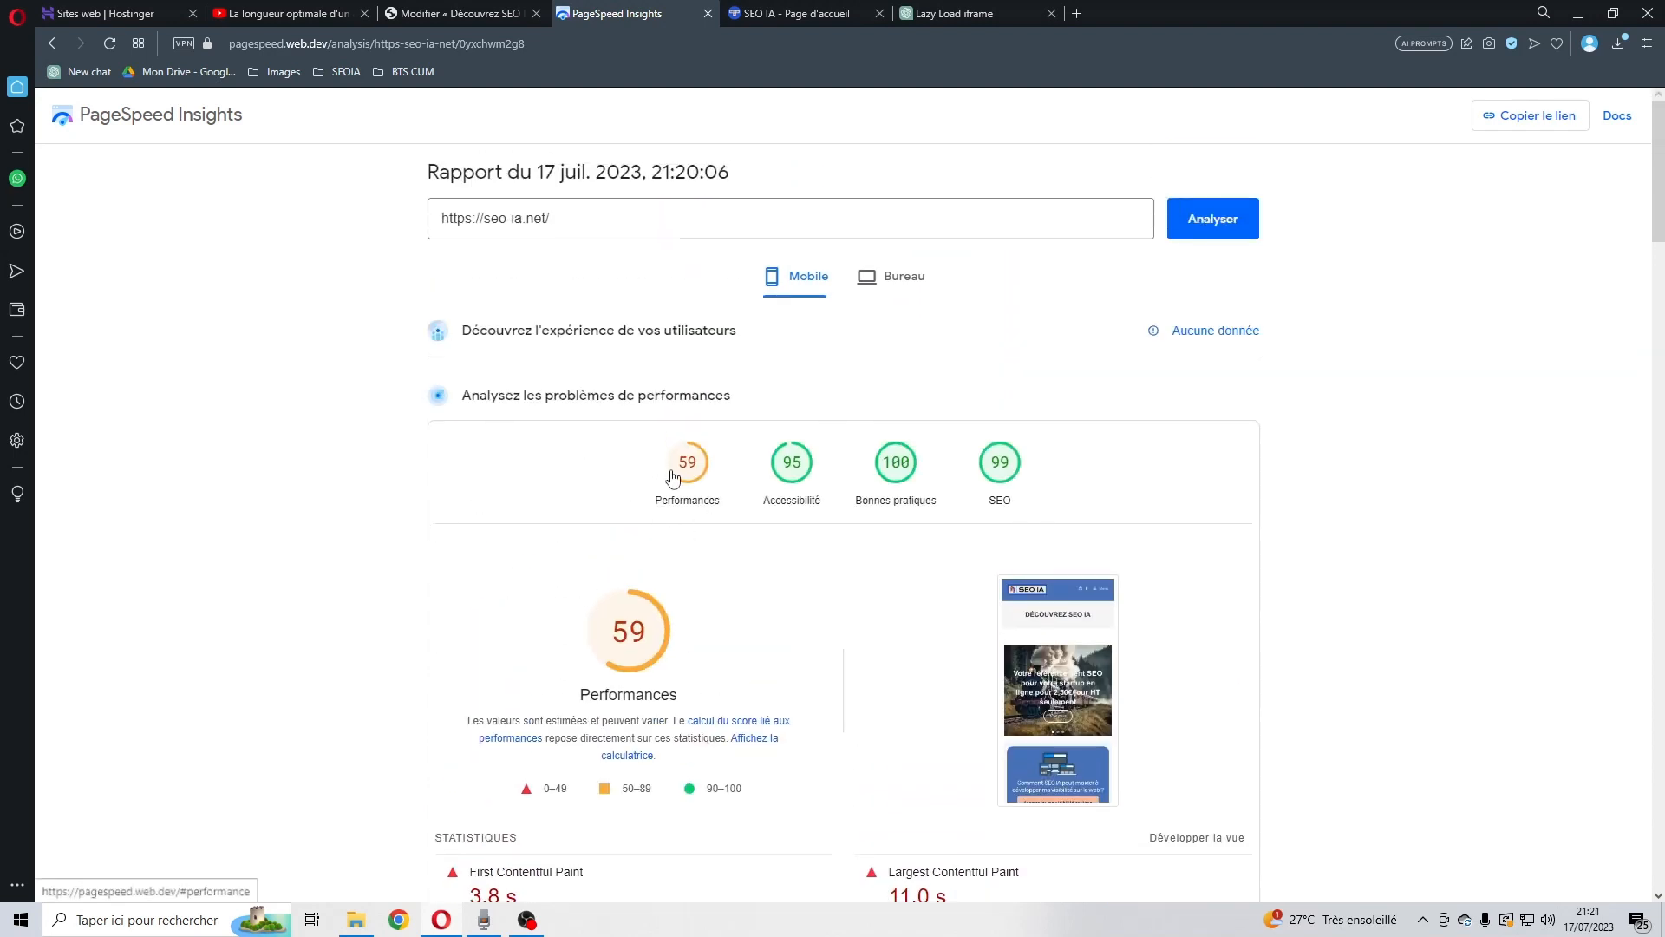